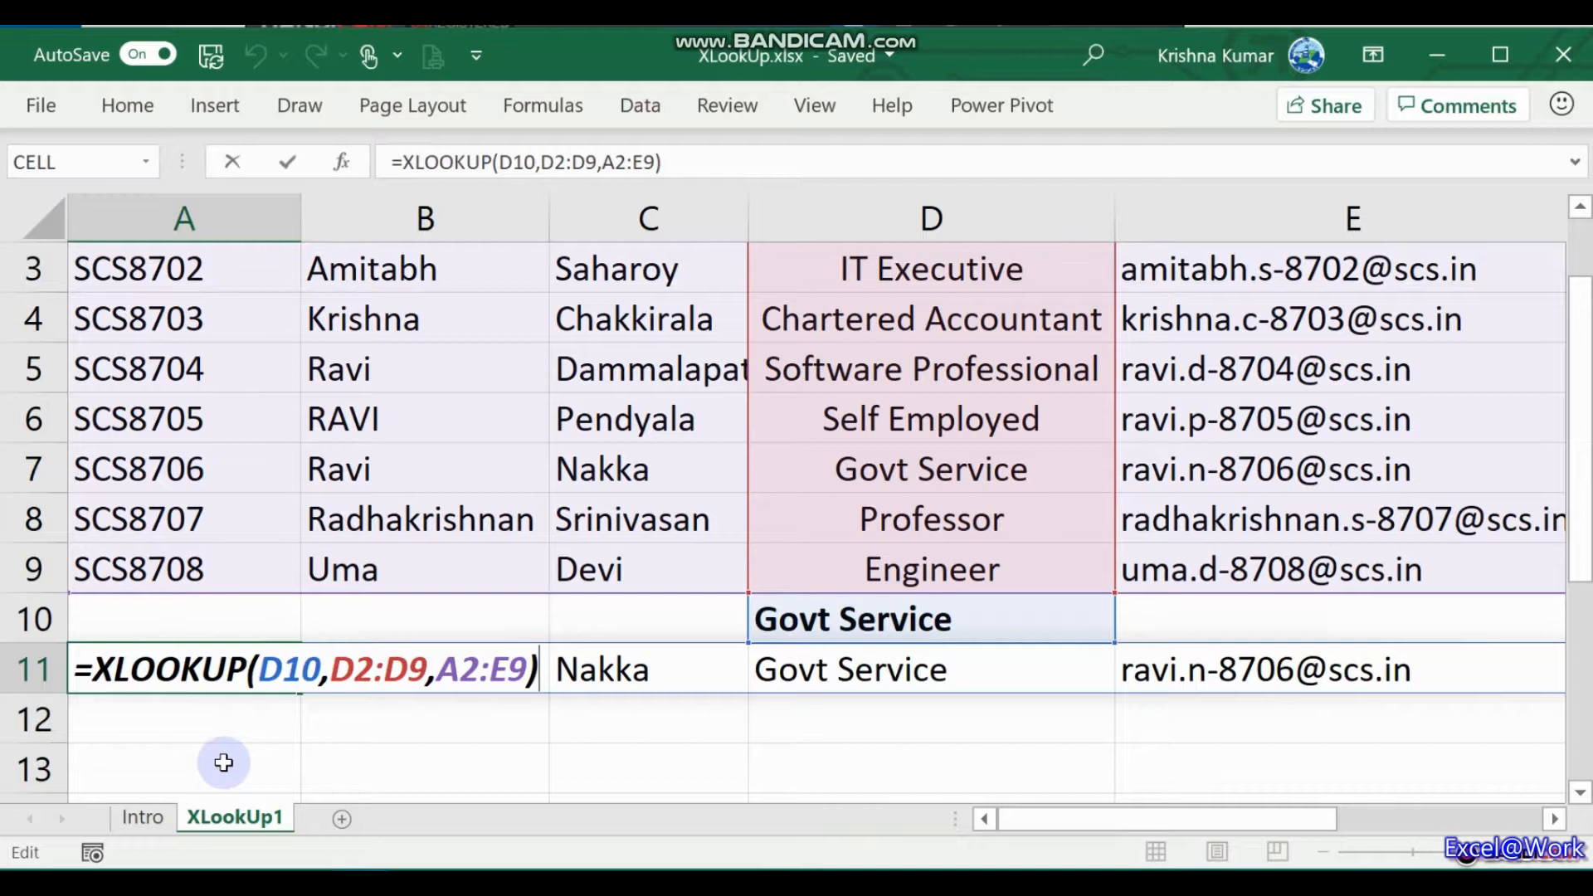
# - Commit the formula =XLOOKUP(D10,D2:D9,A2:E9) in cell A11 and view the returned row through column E
pyautogui.press('Return')
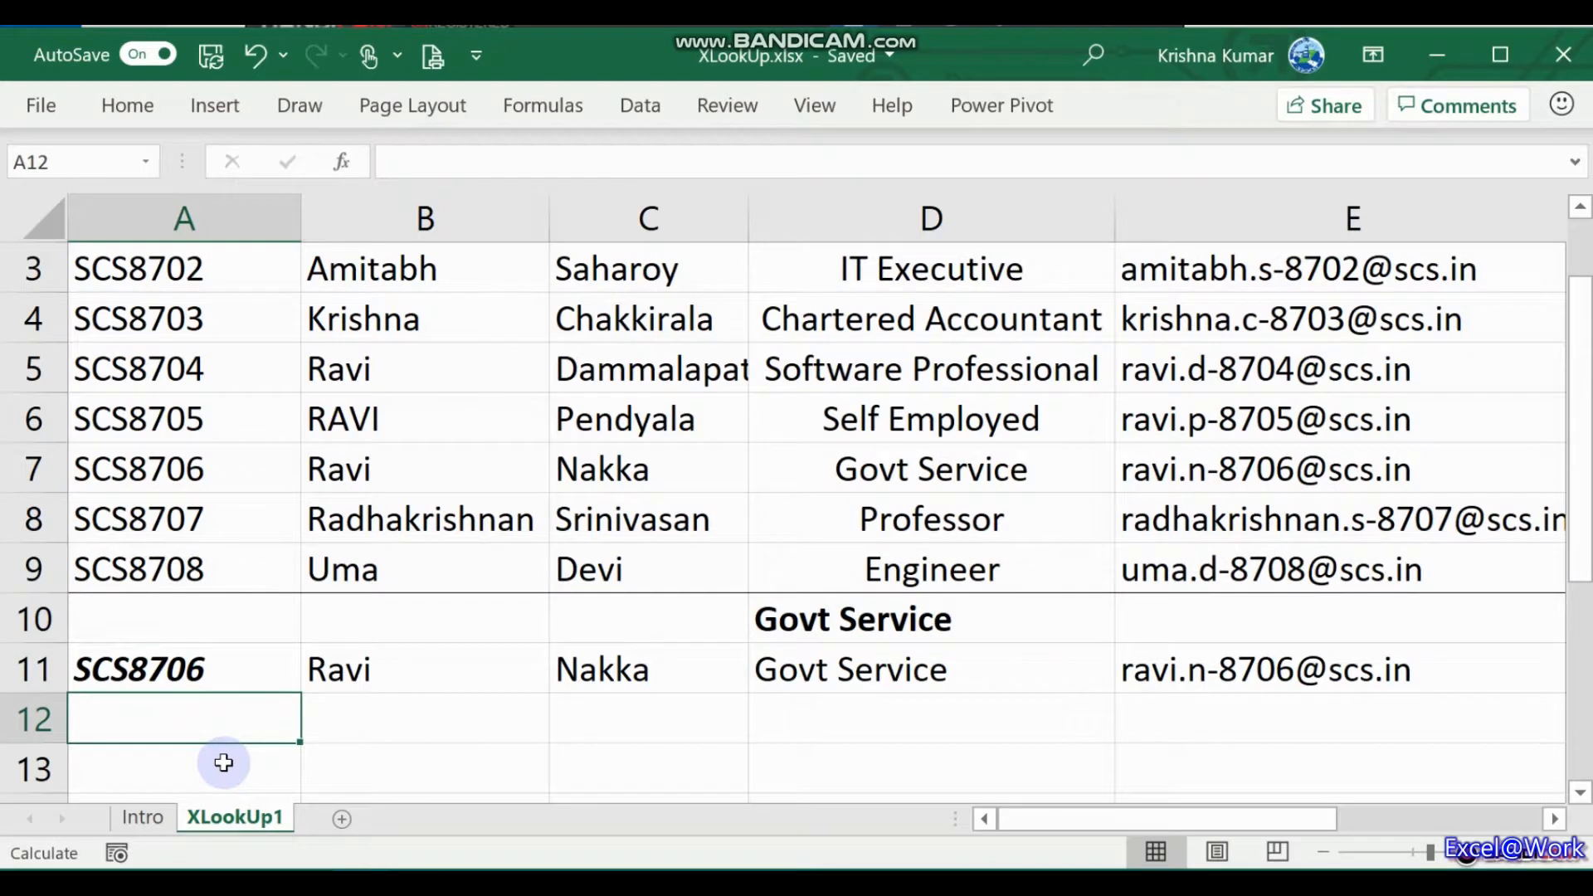
pyautogui.press('Up')
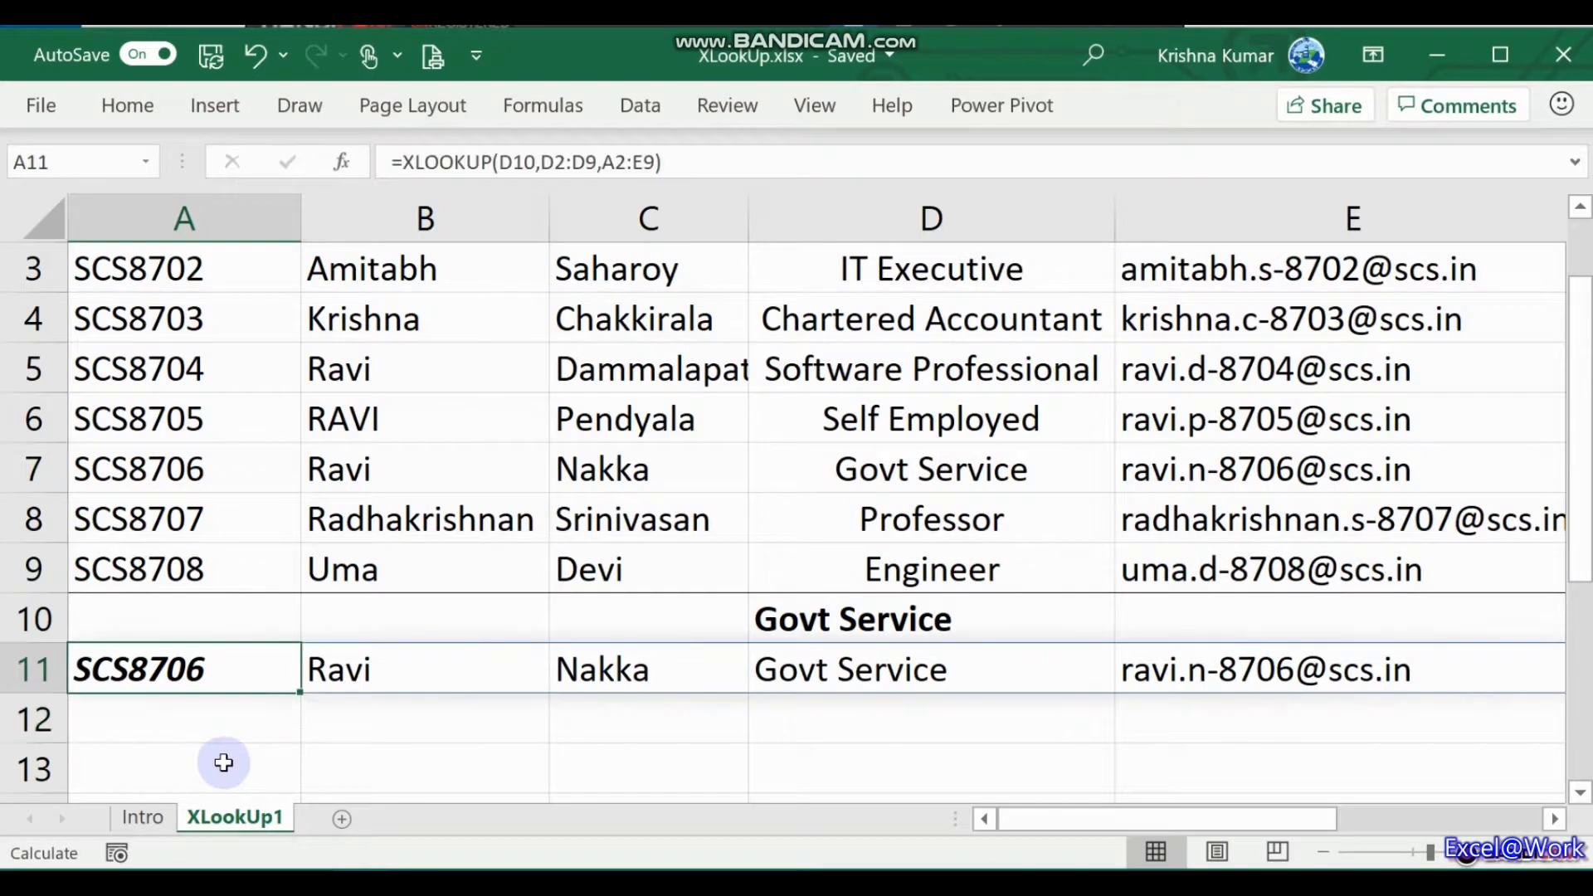
pyautogui.click(1552, 820)
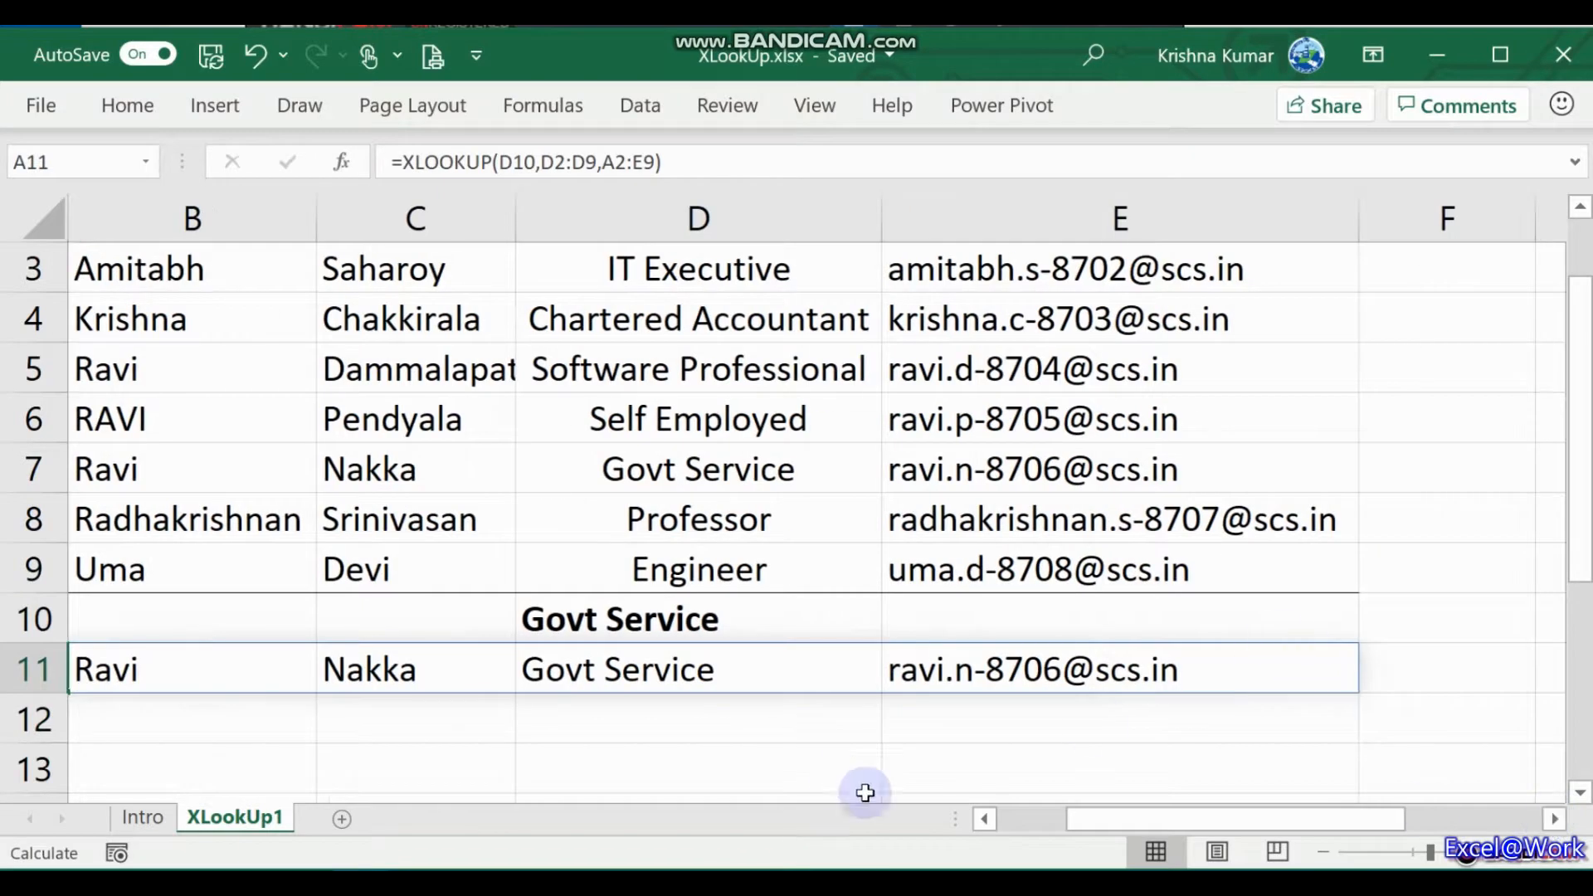
pyautogui.click(984, 820)
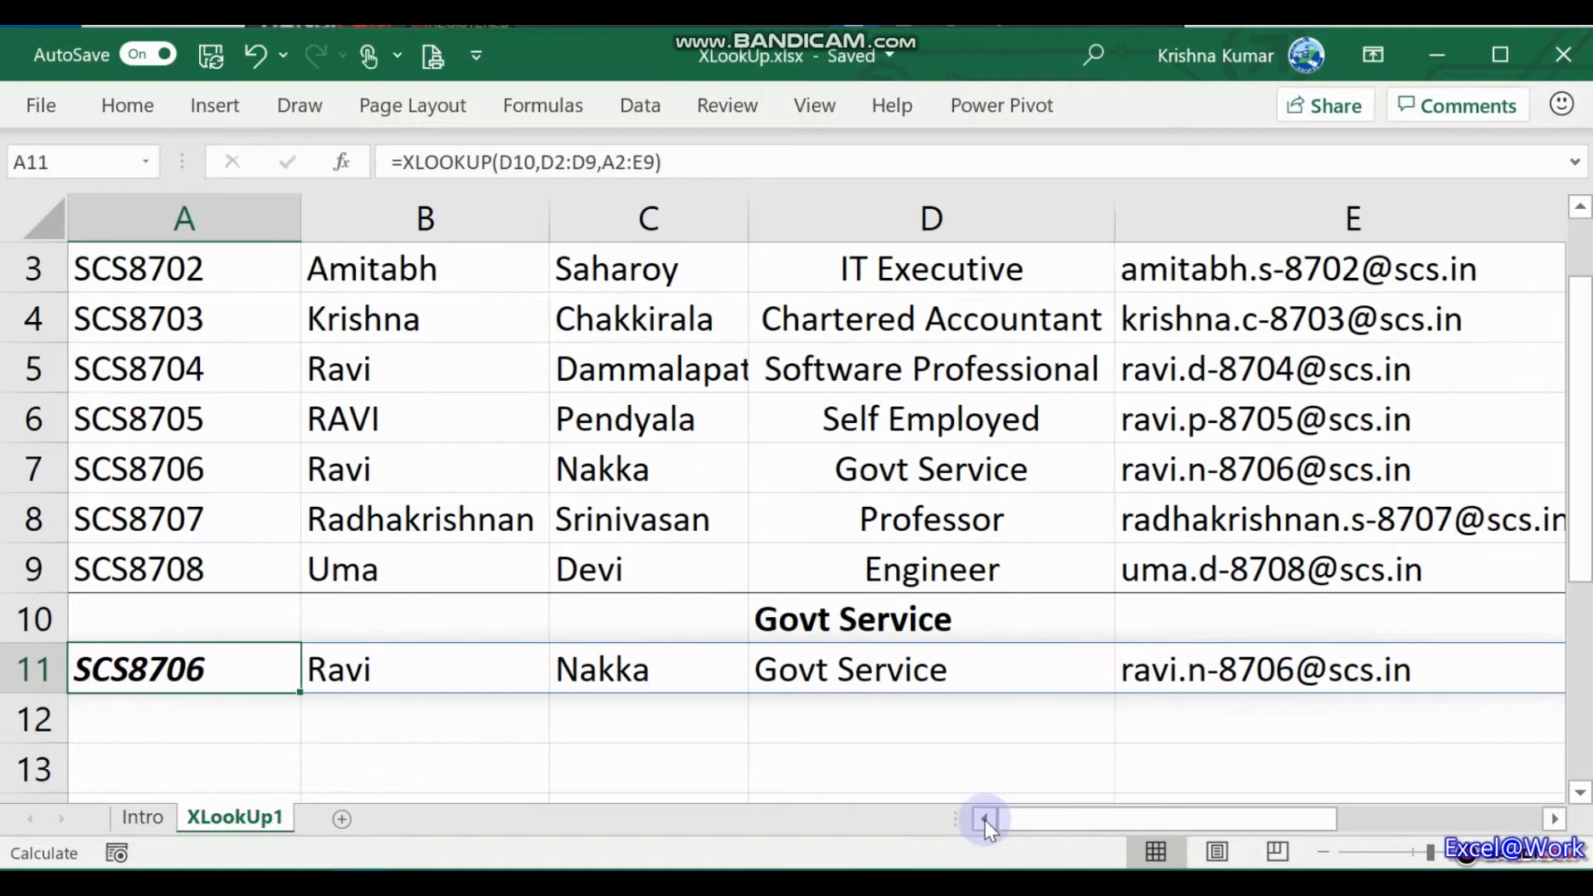
# - Examine the XLOOKUP formula and its arguments in cell A11 against neighbouring cell B11
pyautogui.press('Down')
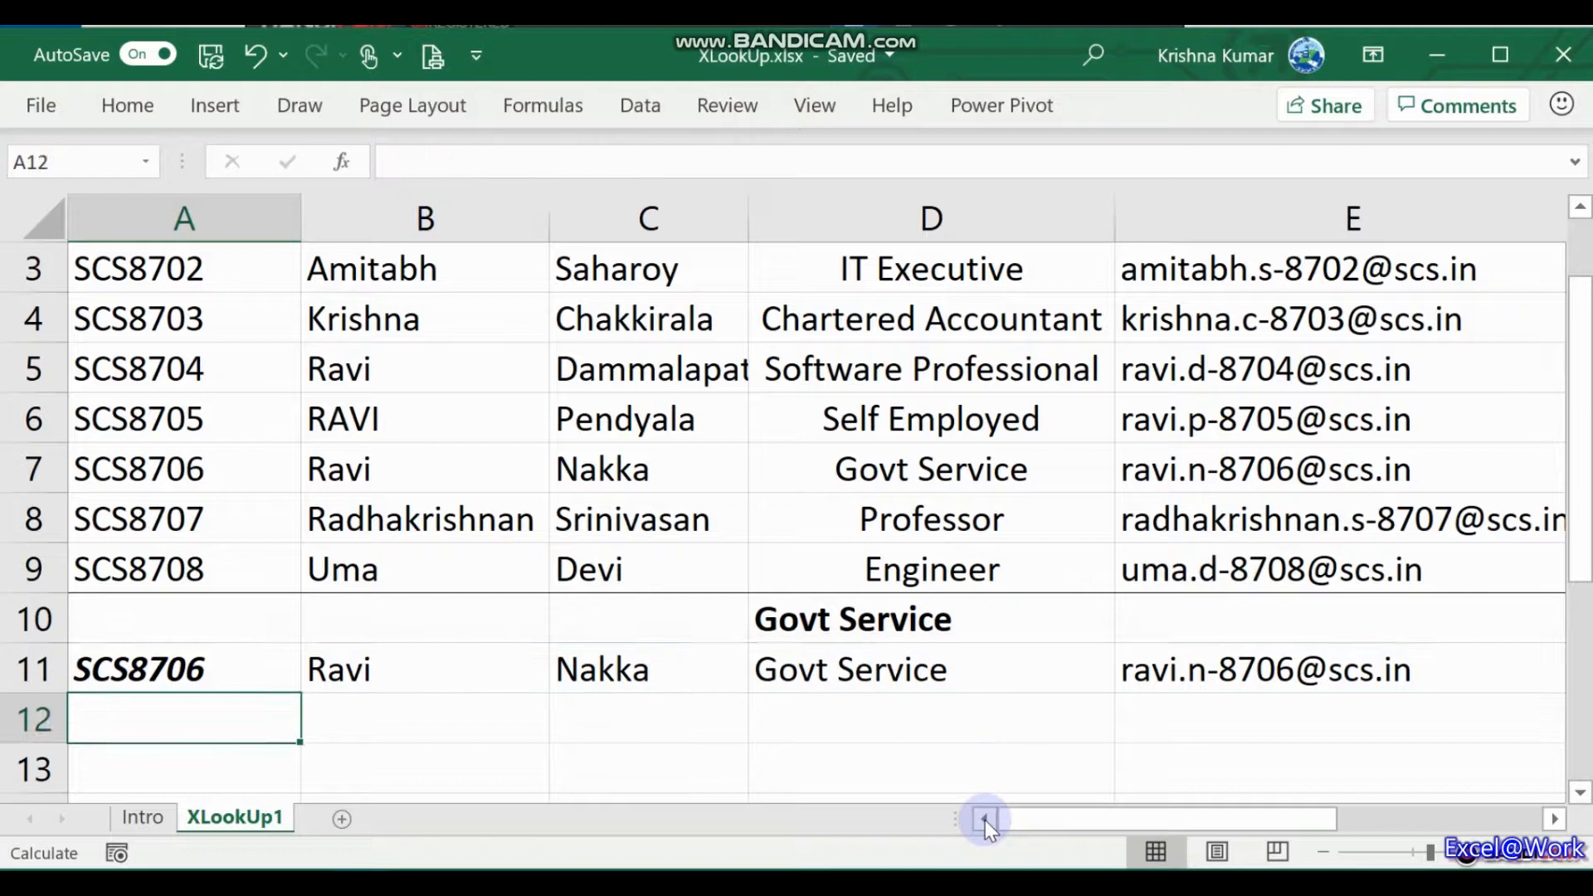
pyautogui.press('Right')
pyautogui.press('Up')
pyautogui.press('Left')
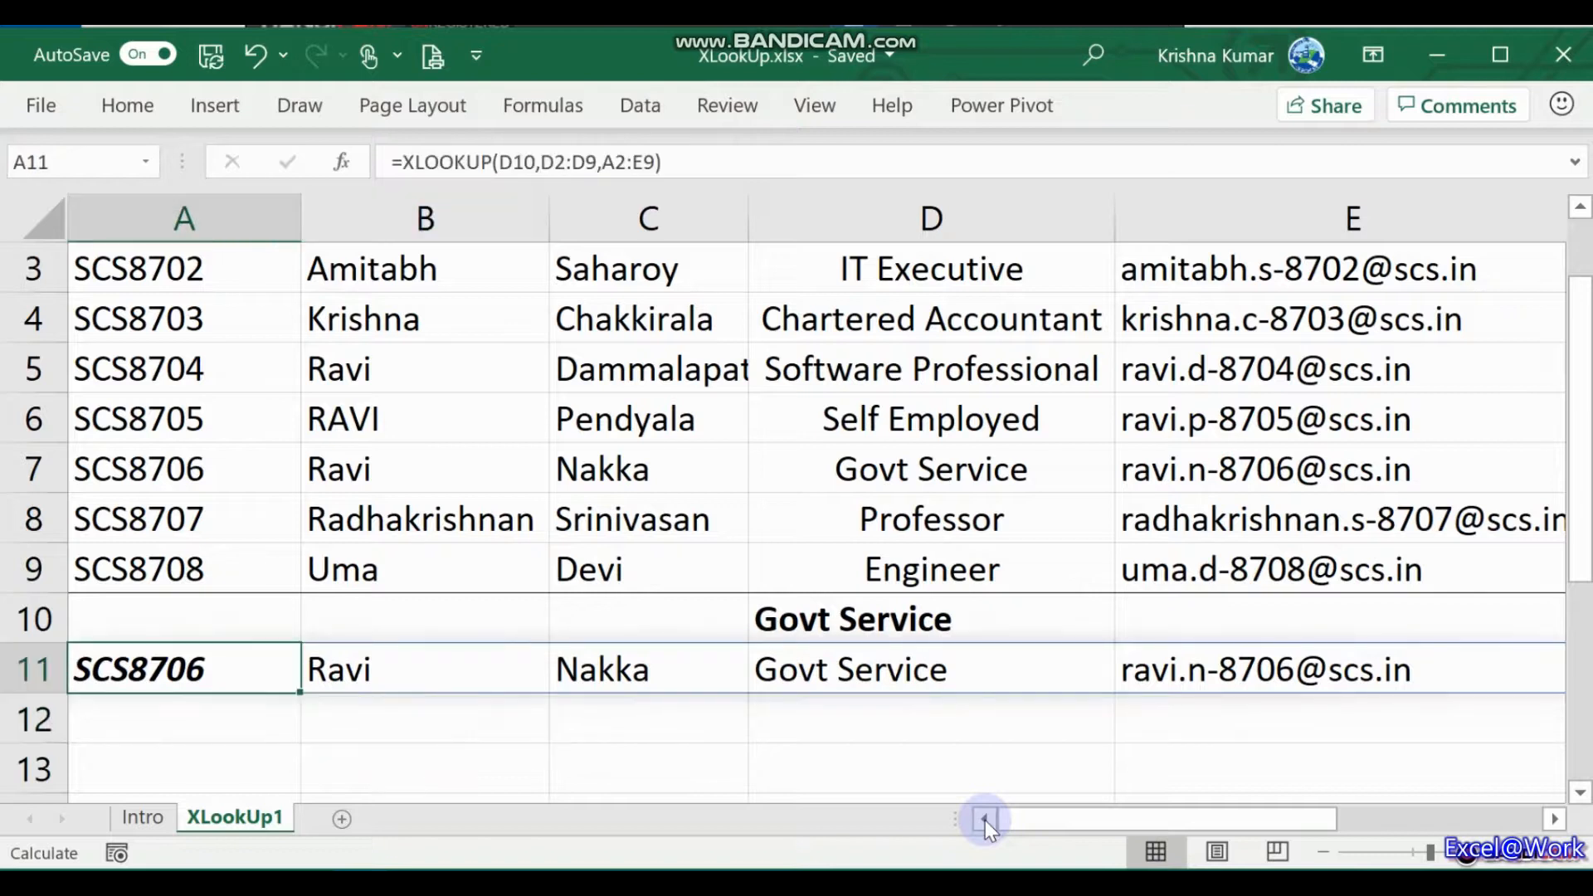
pyautogui.press('Right')
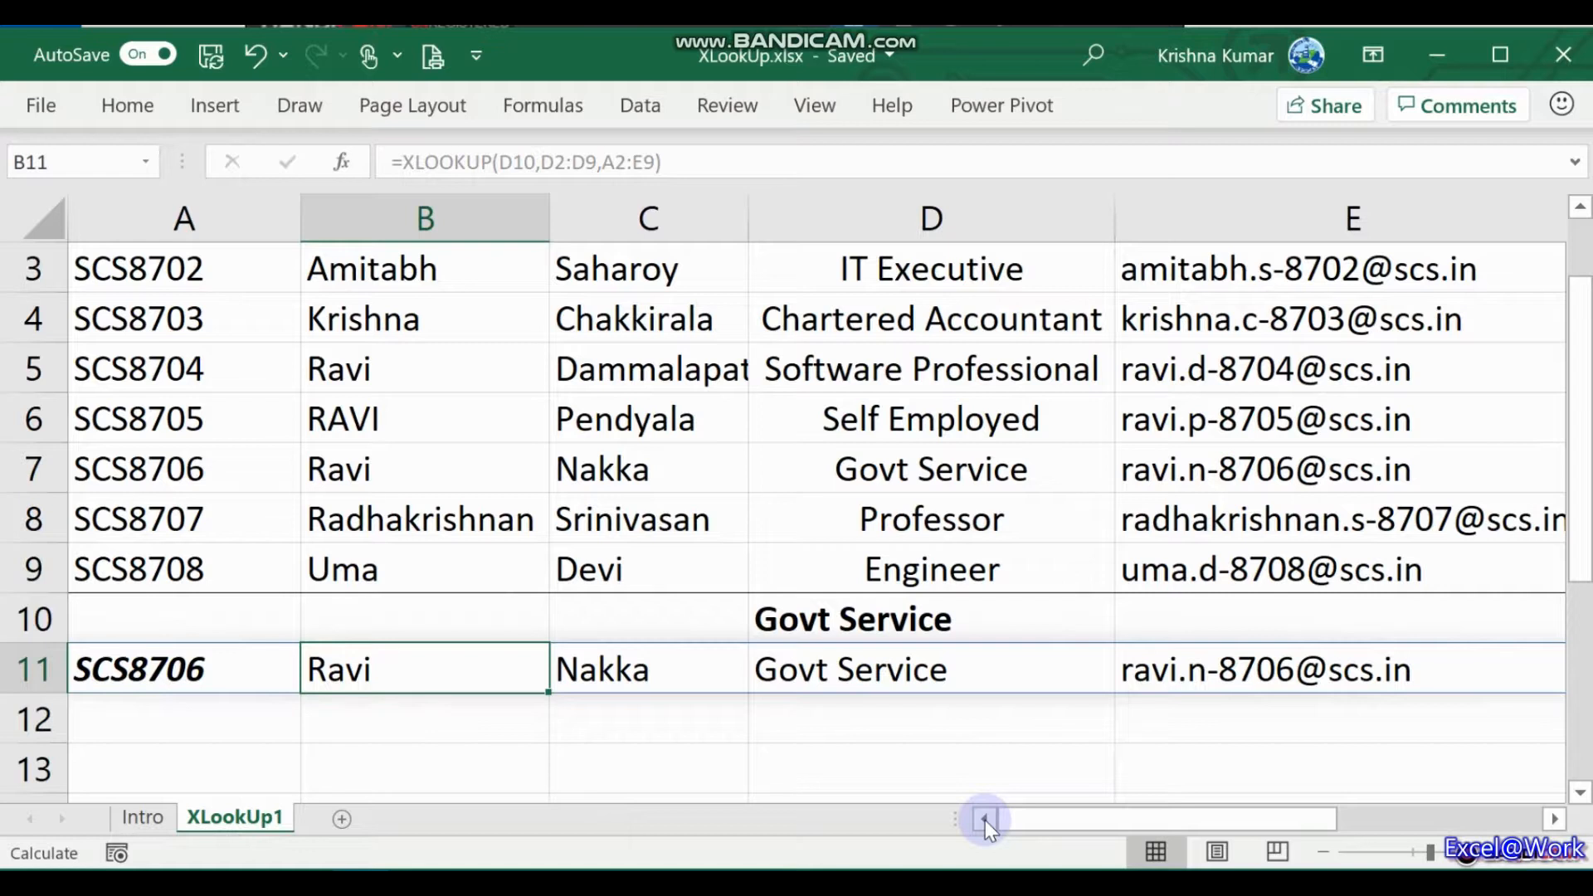
pyautogui.press('Left')
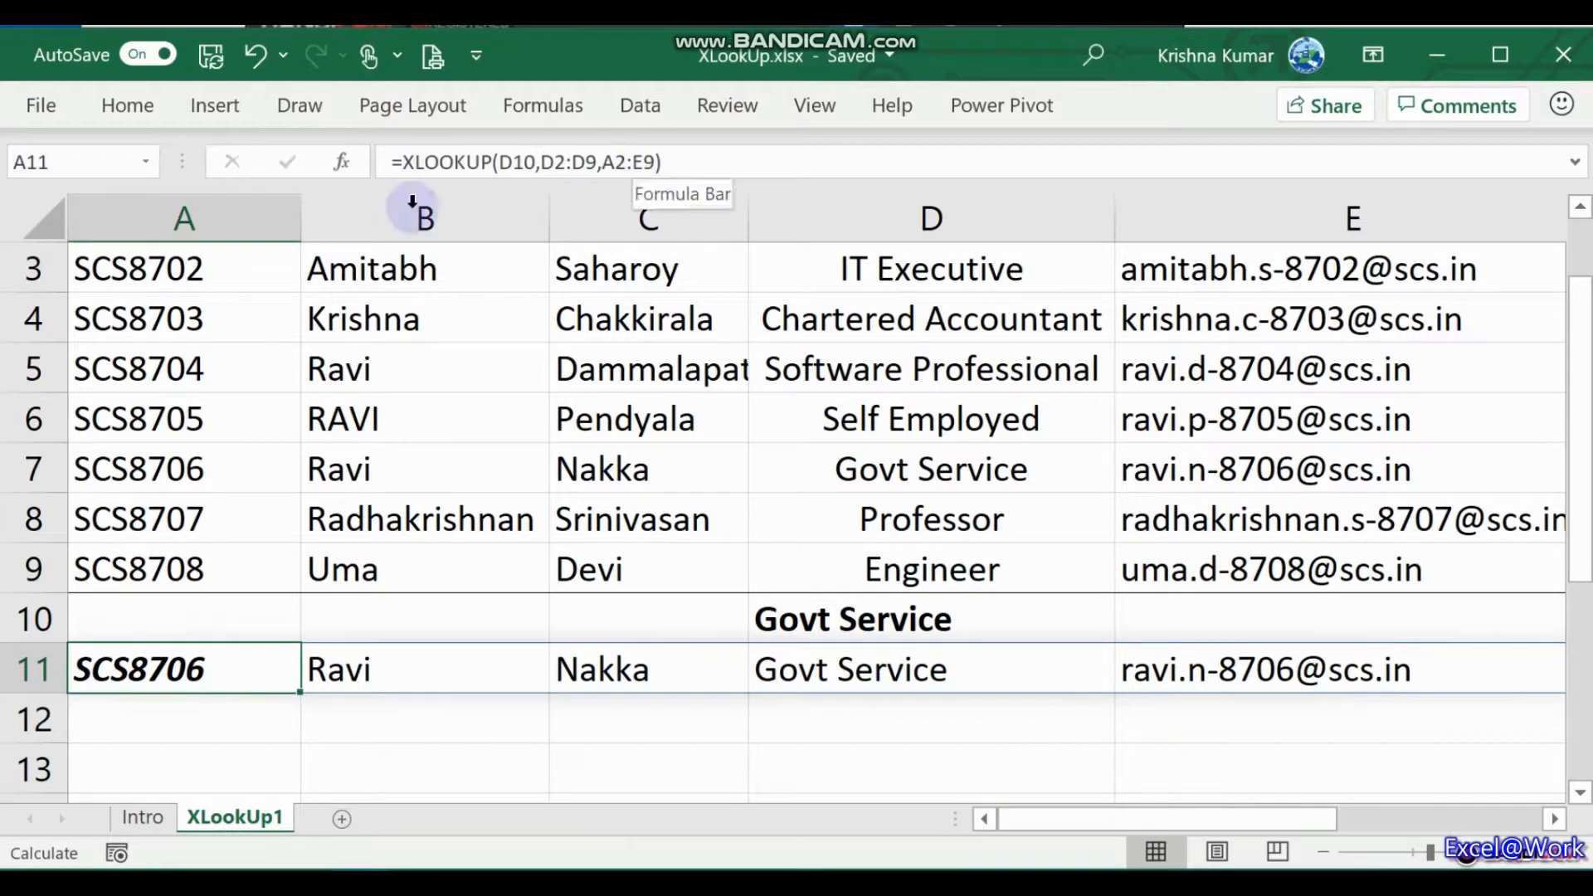
pyautogui.click(545, 163)
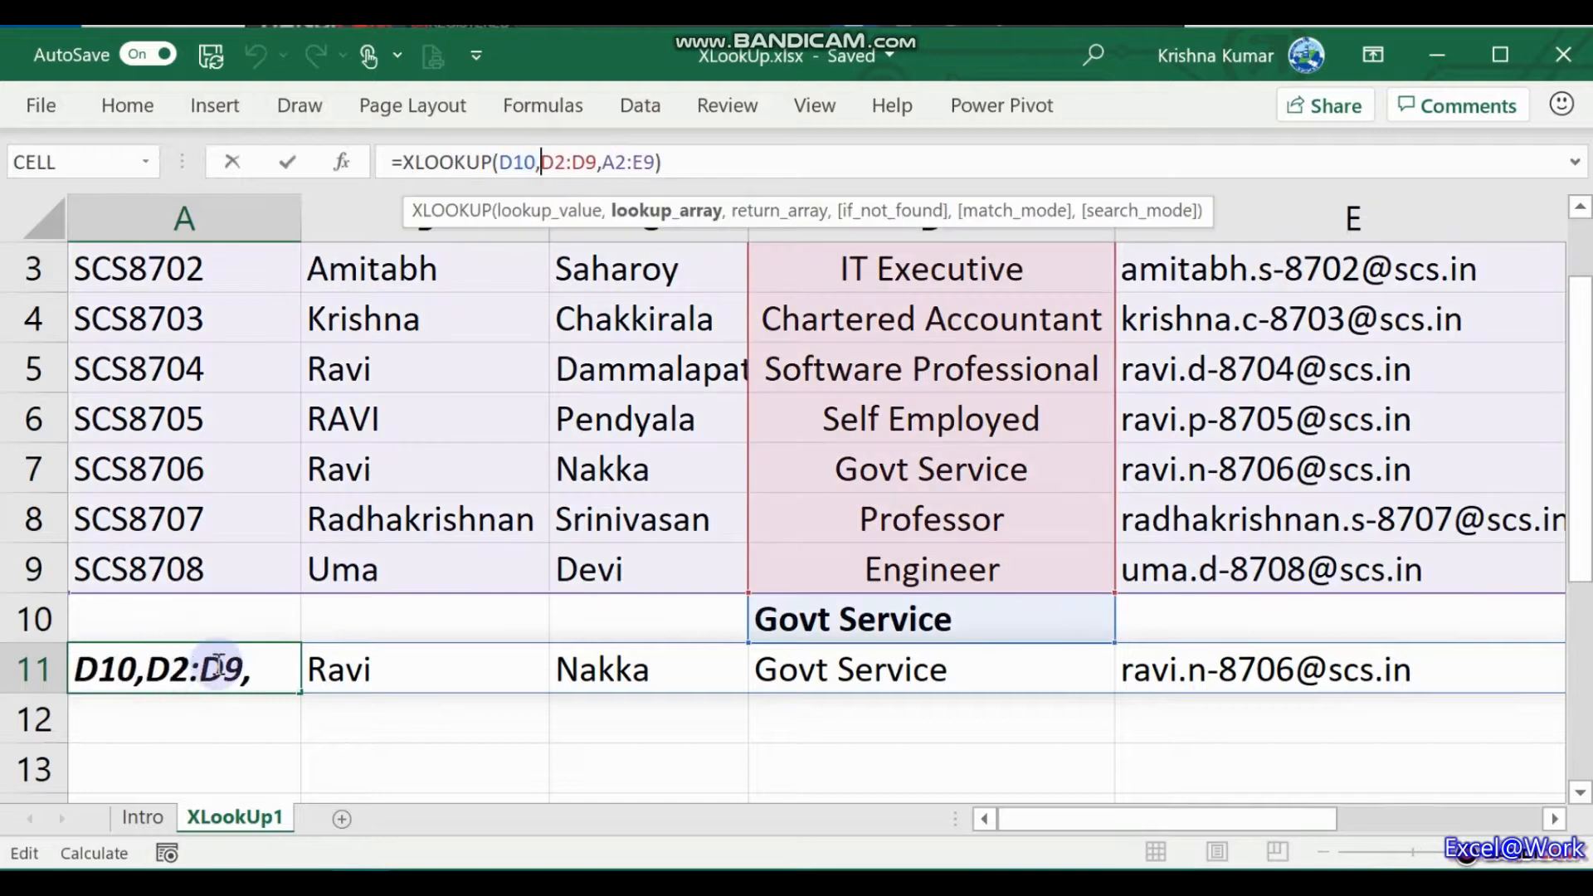
pyautogui.press('Escape')
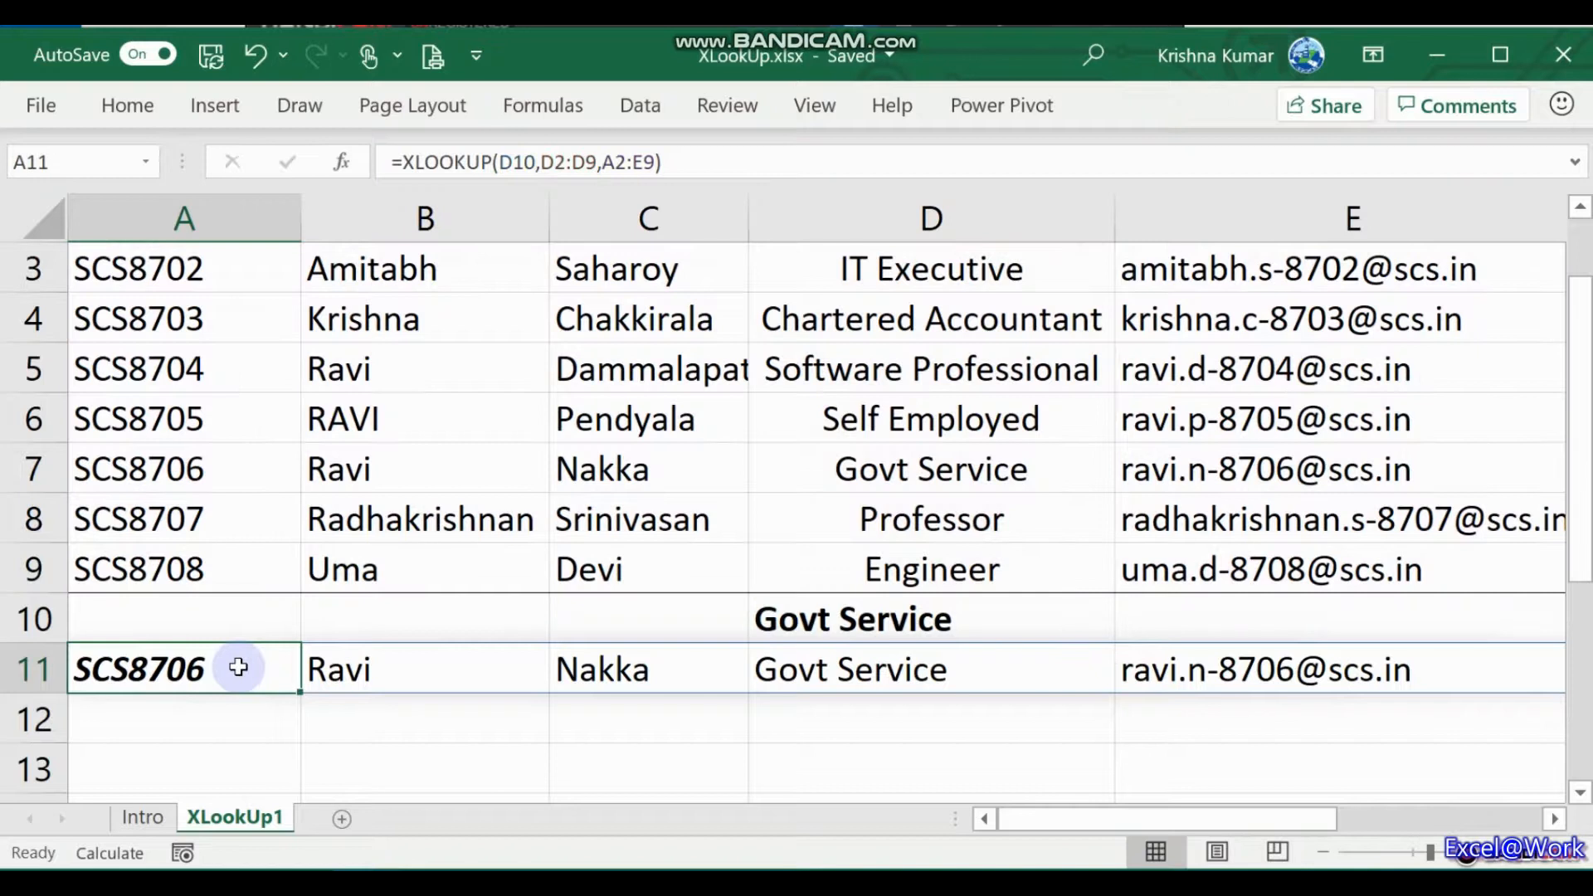
# - Inspect the formula content of the spilled cells B11 and C11, finishing on the source cell A11
pyautogui.press('Right')
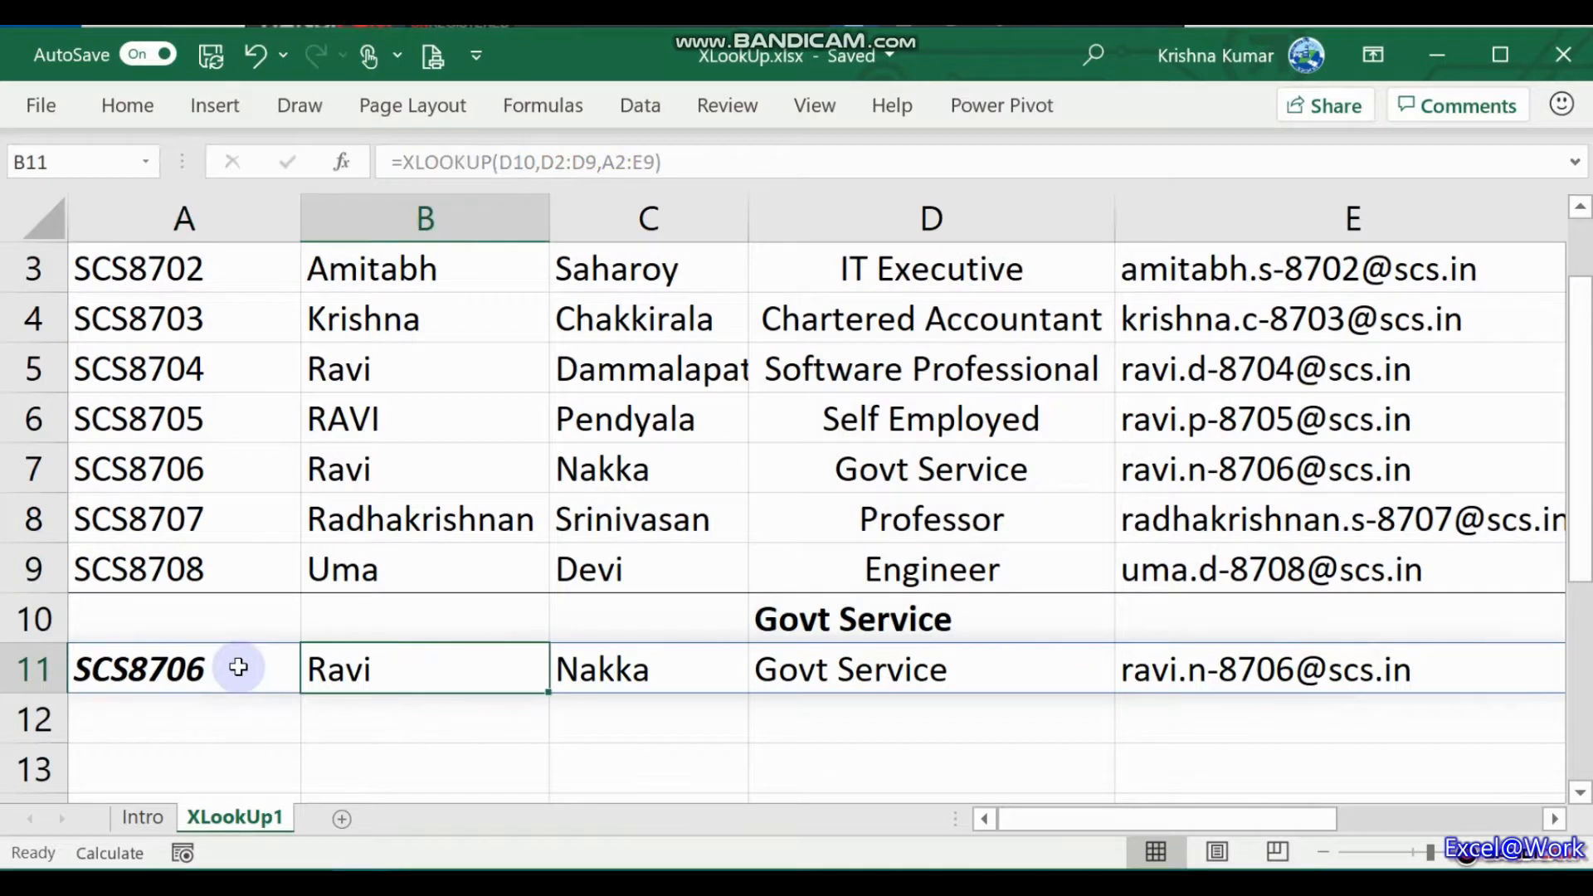
pyautogui.click(495, 164)
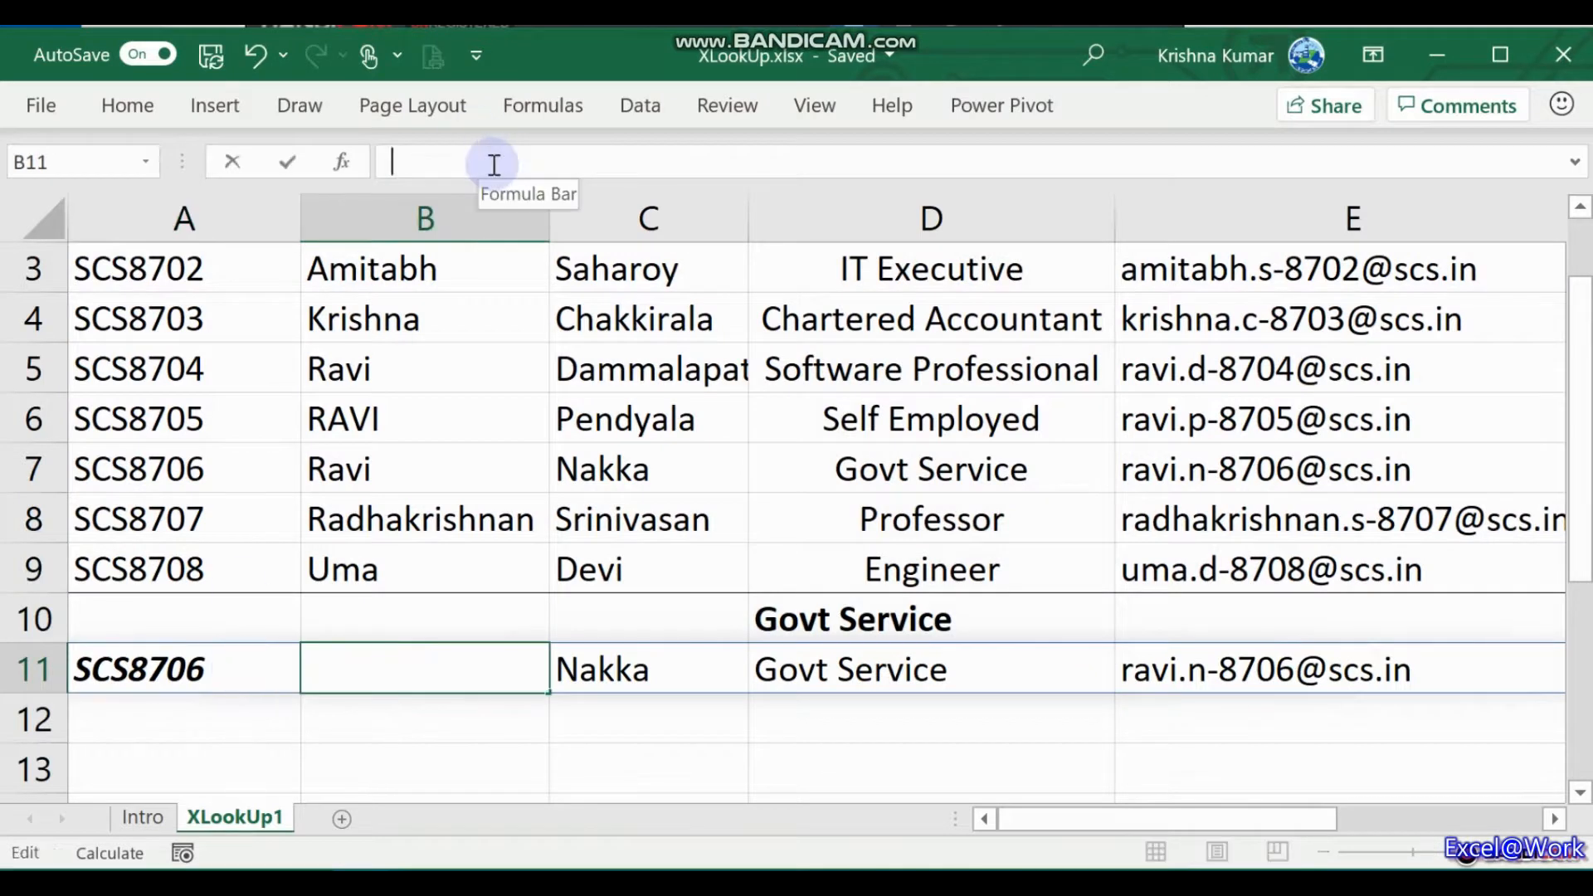
pyautogui.click(629, 690)
pyautogui.press('Right')
pyautogui.press('Left')
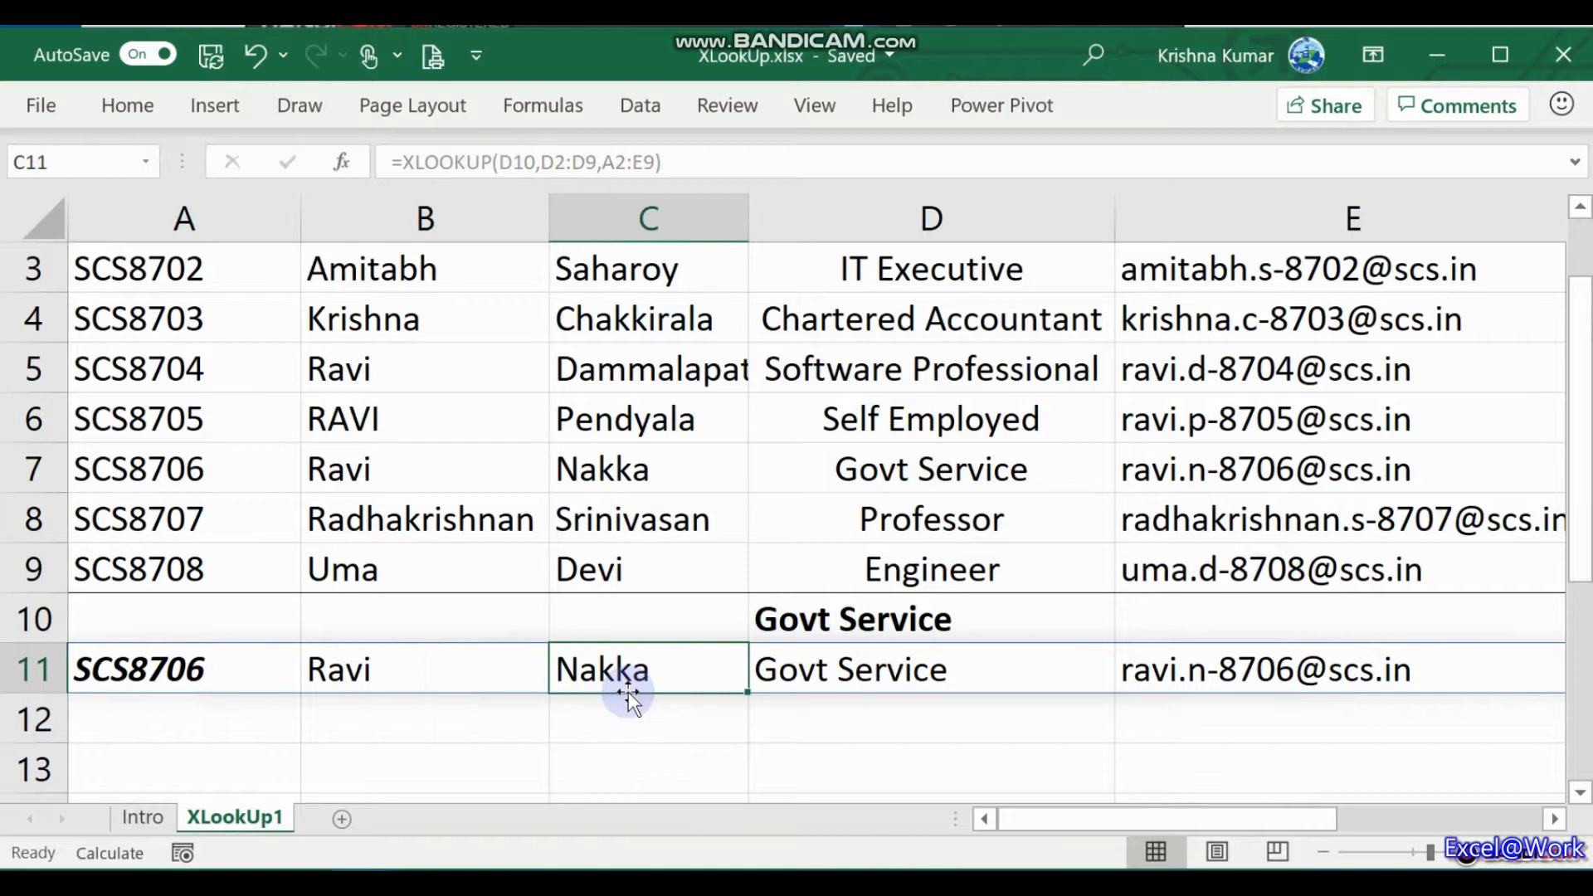
pyautogui.press('Left')
pyautogui.press('Left')
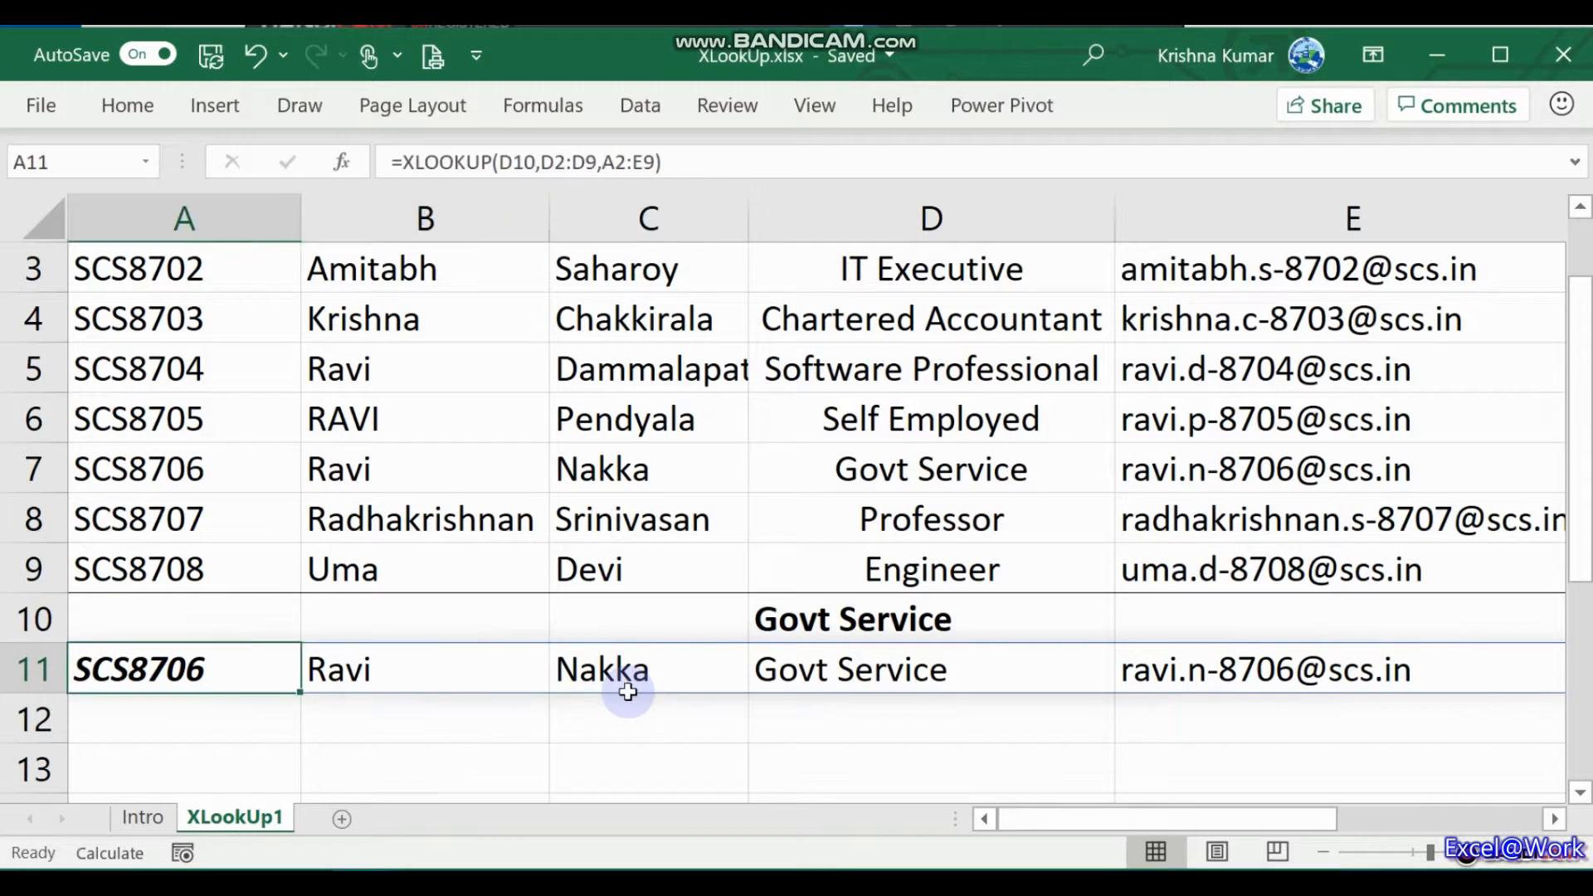
# - Overwrite the spilled cell B11 with the text EWTK, and clear that entry again
pyautogui.press('Right')
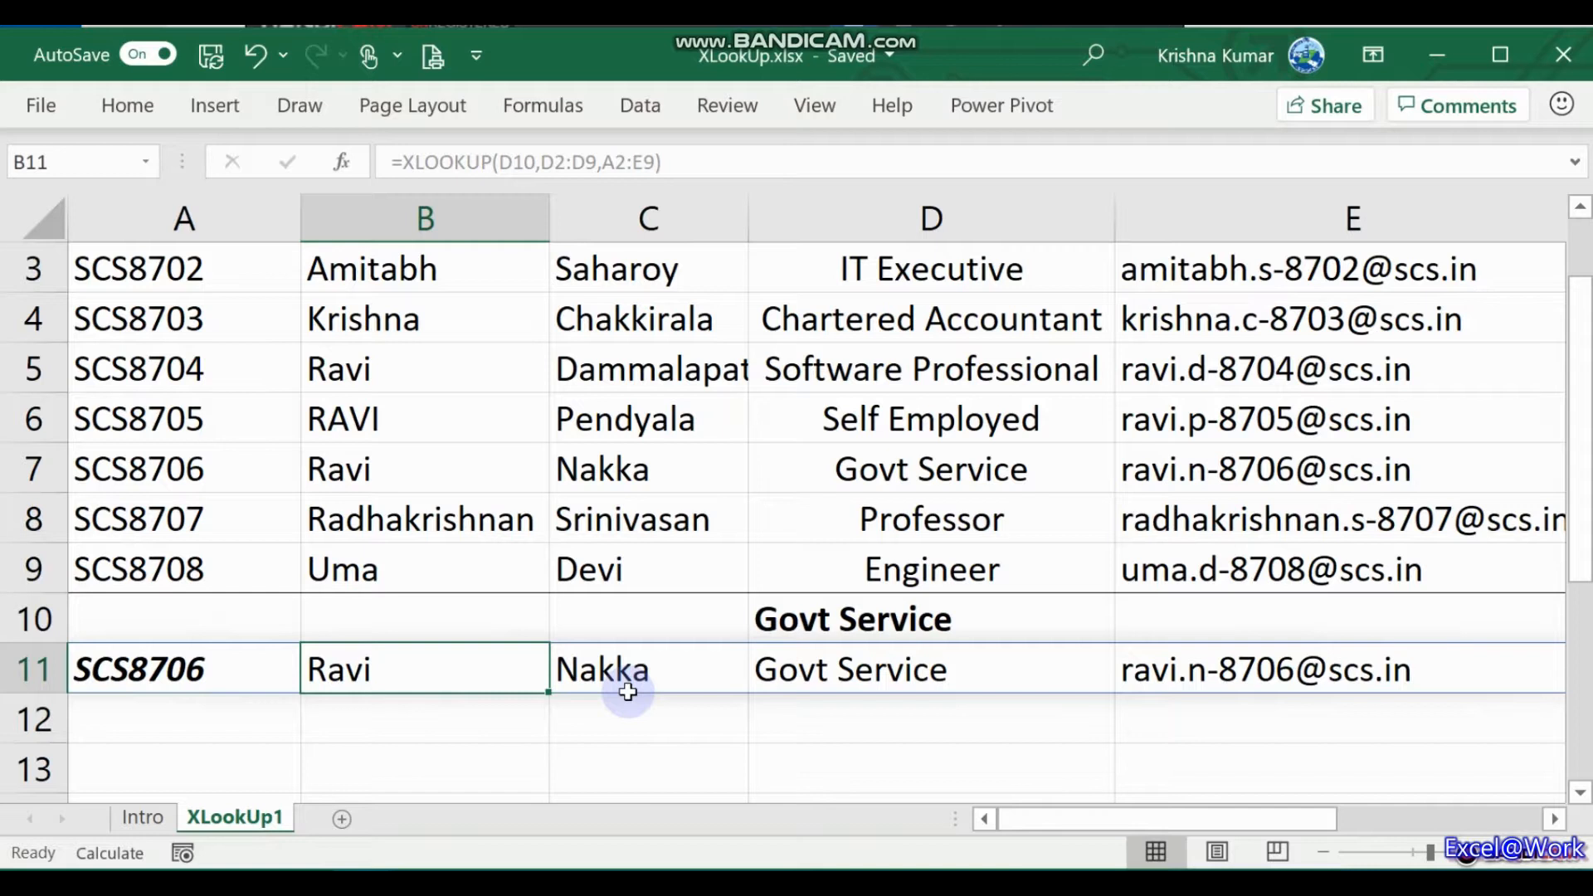
pyautogui.write("'EWTK")
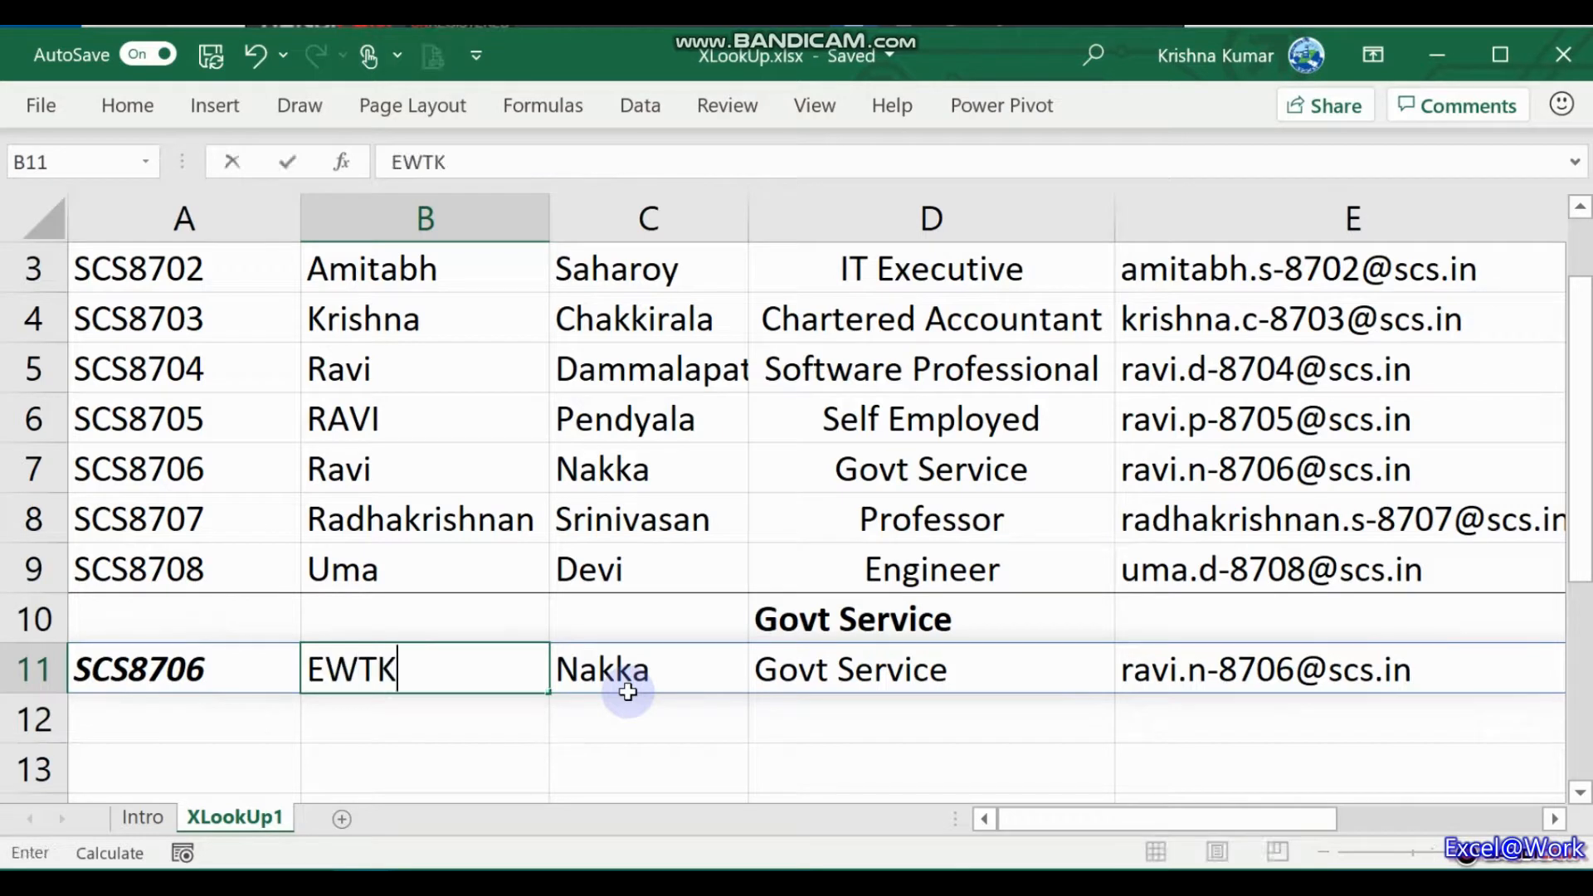
pyautogui.press('Return')
pyautogui.press('Up')
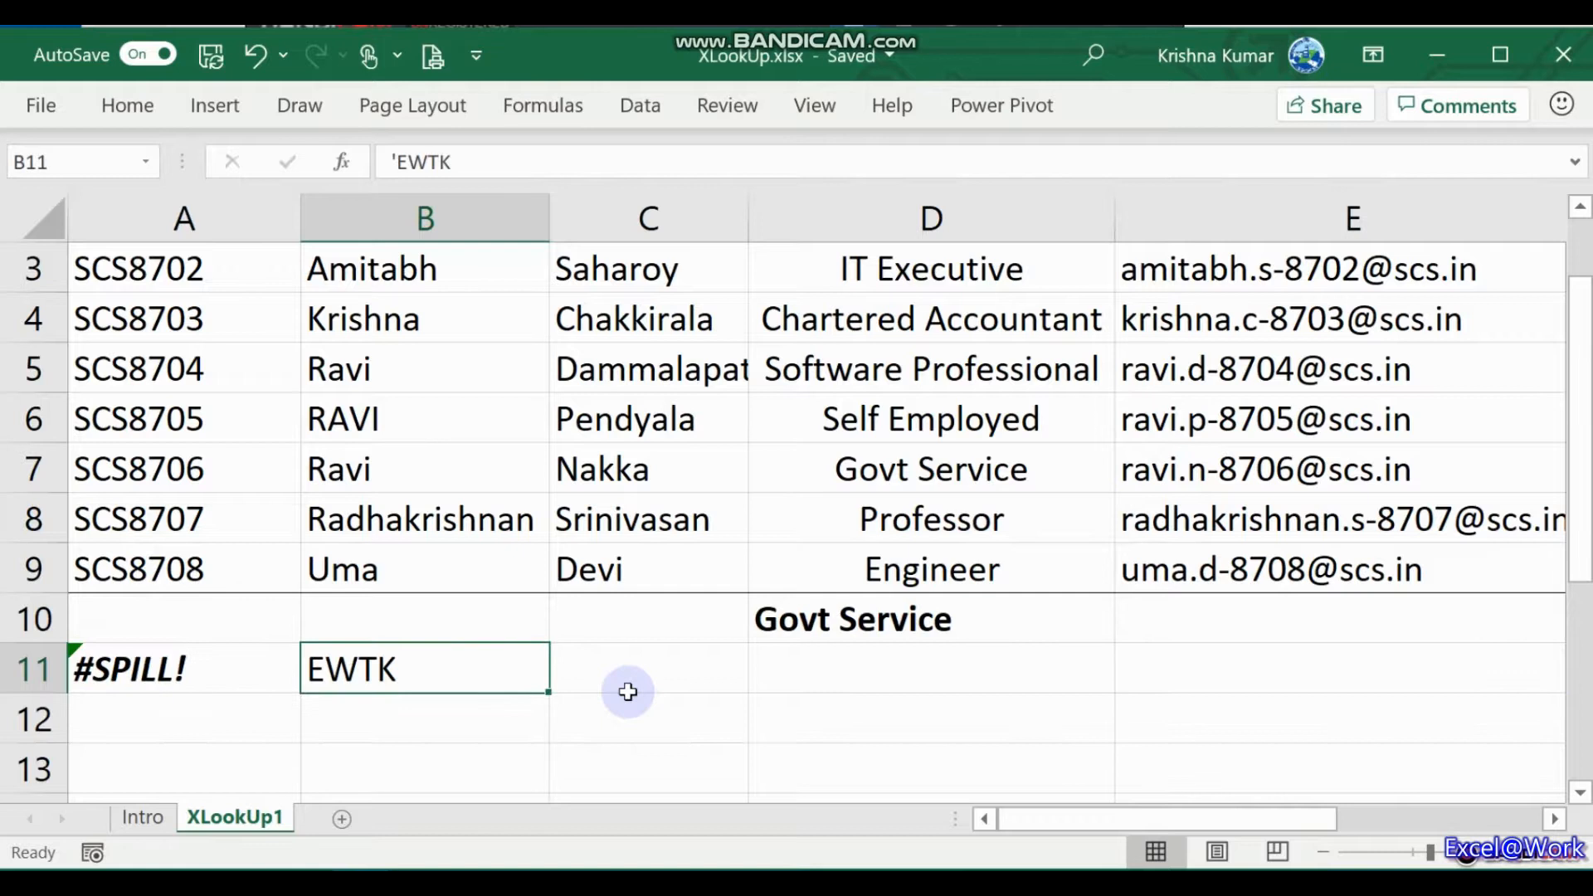
pyautogui.press('Delete')
# - Examine the XLOOKUP spill range cell by cell from A11 to E11
pyautogui.click(629, 691)
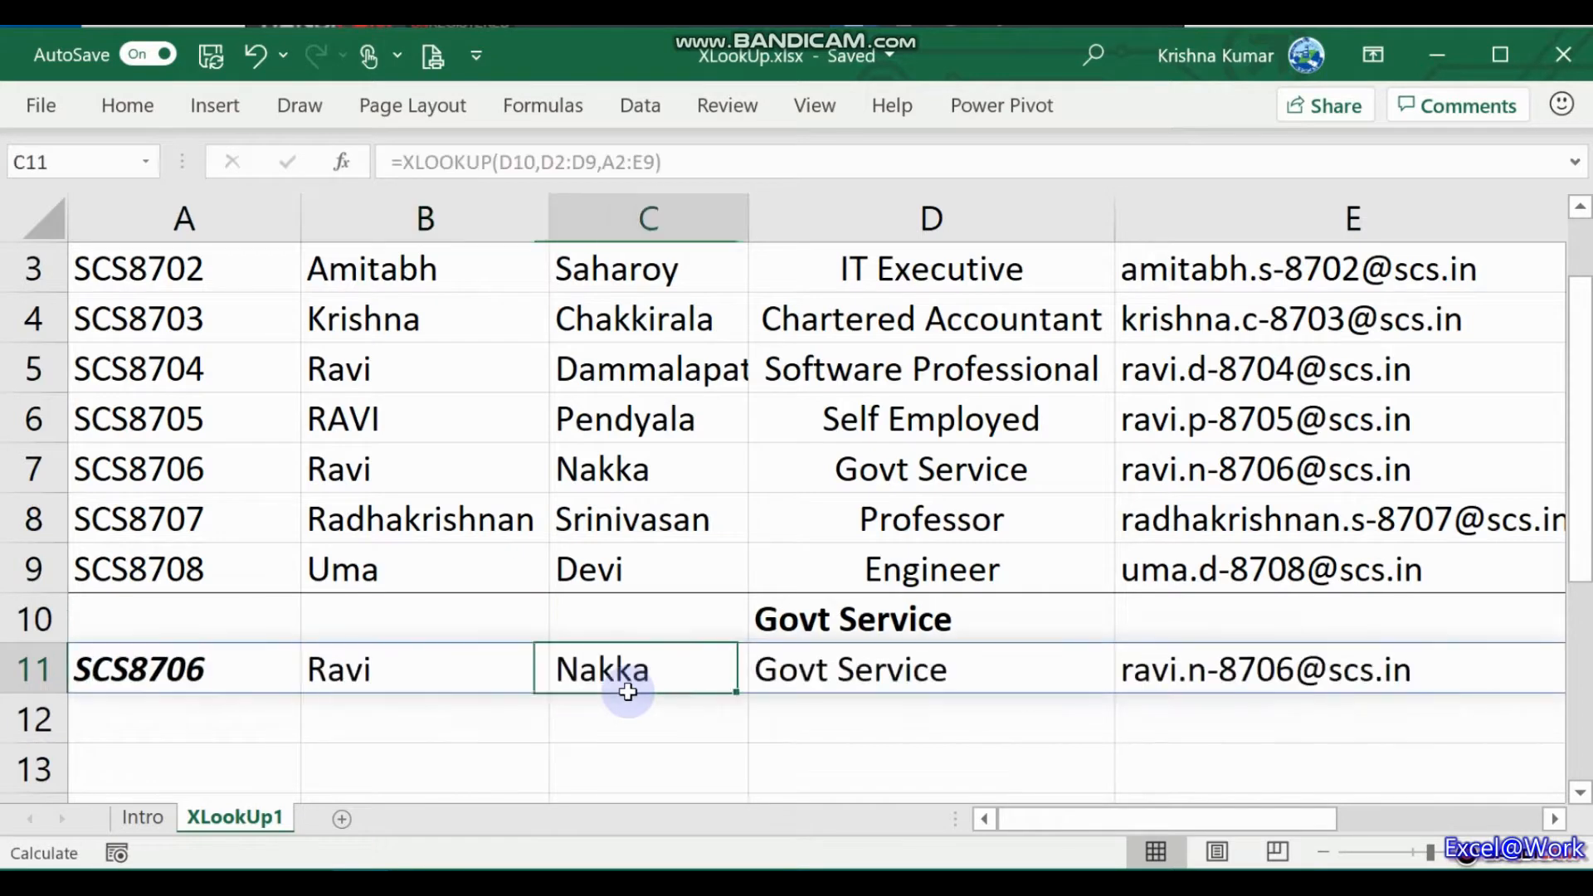
pyautogui.press('Left')
pyautogui.press('Left')
pyautogui.press('Right')
pyautogui.press('Right')
pyautogui.press('Right')
pyautogui.press('Right')
pyautogui.press('Right')
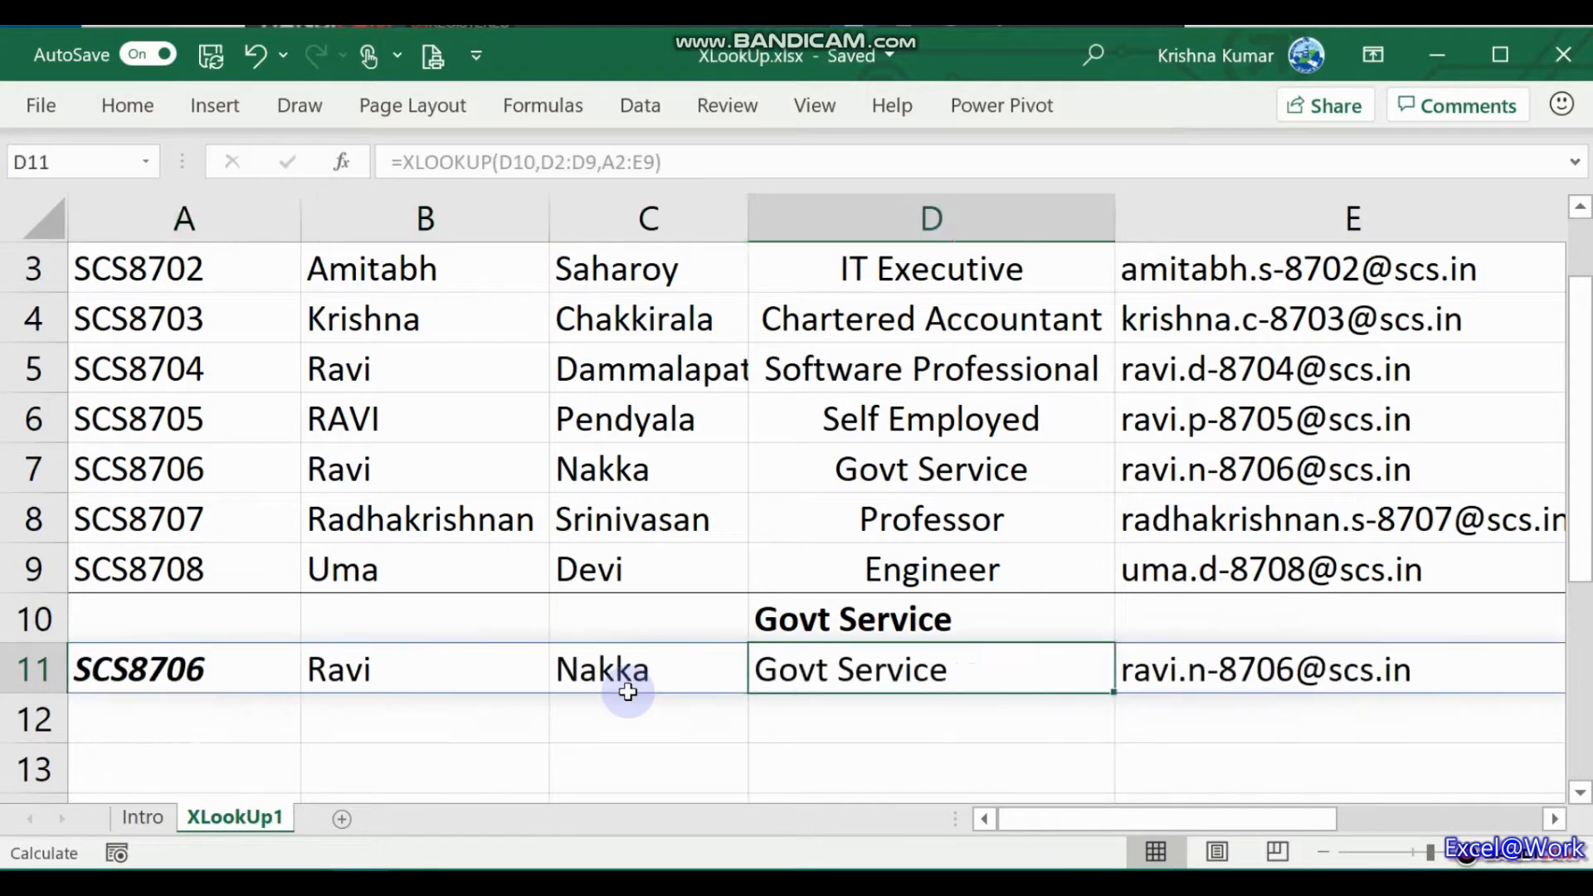
pyautogui.press('Left')
pyautogui.press('Down')
pyautogui.press('Up')
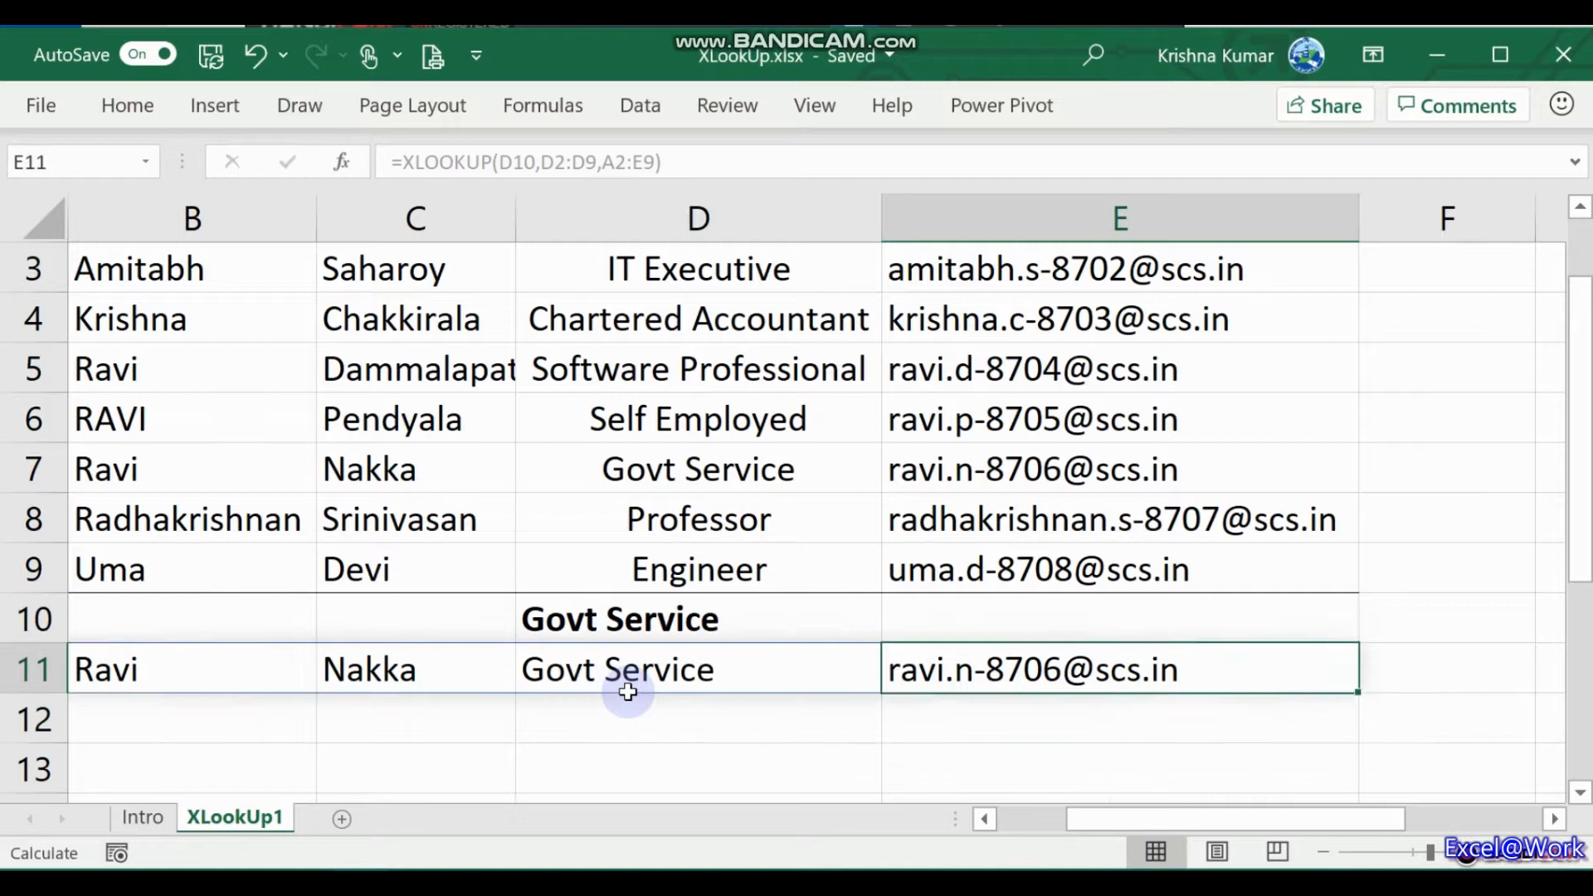
pyautogui.press('Left')
pyautogui.press('Left')
pyautogui.press('Left')
pyautogui.press('Left')
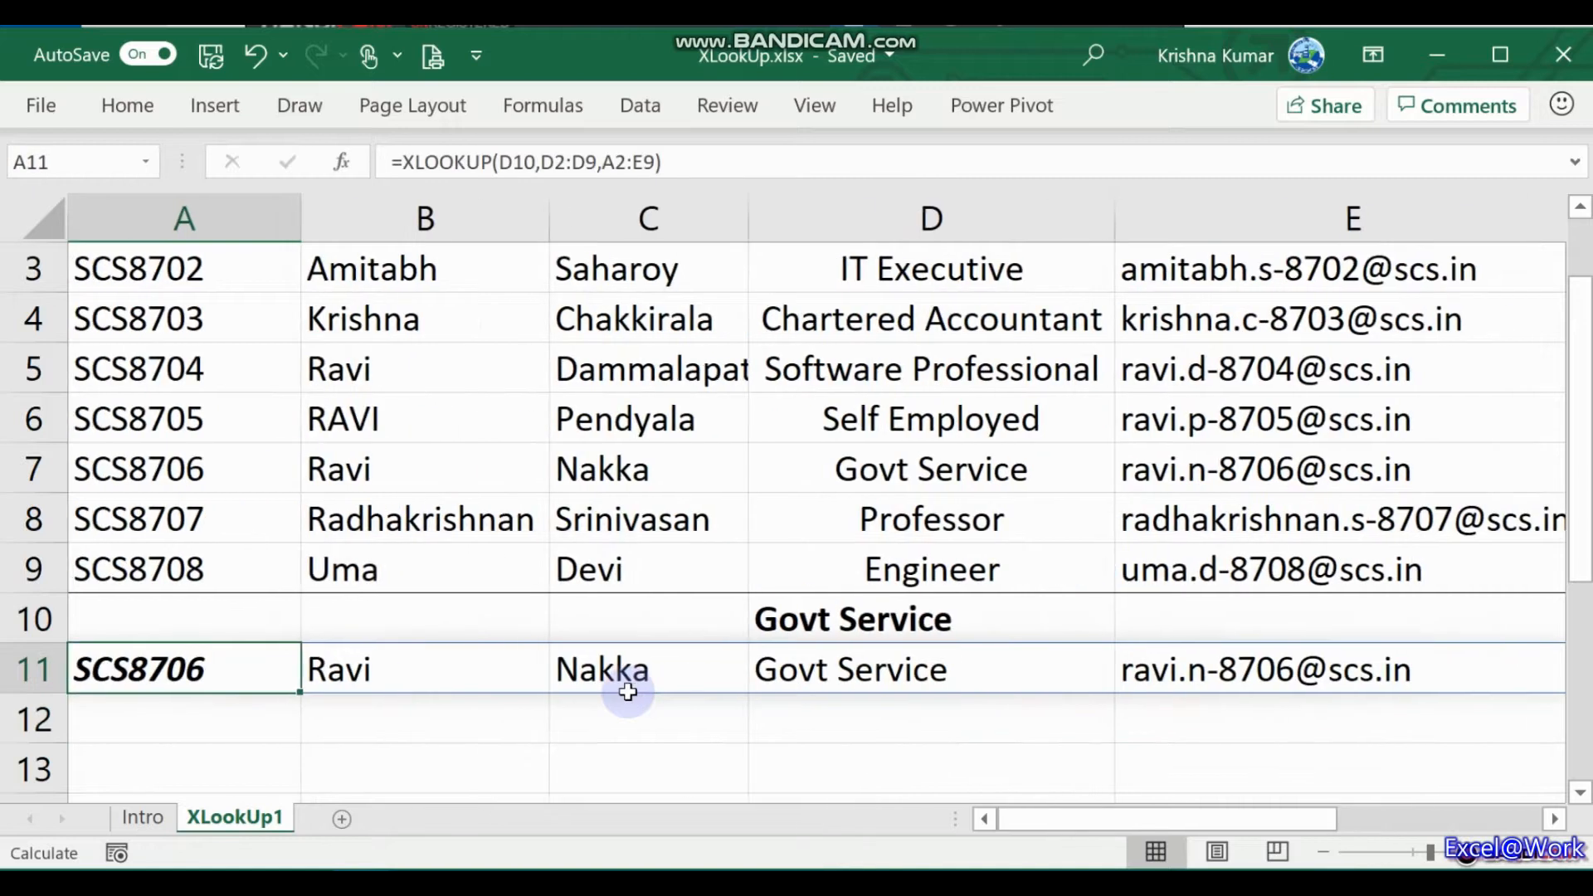
pyautogui.press('Right')
pyautogui.press('Right')
pyautogui.press('Left')
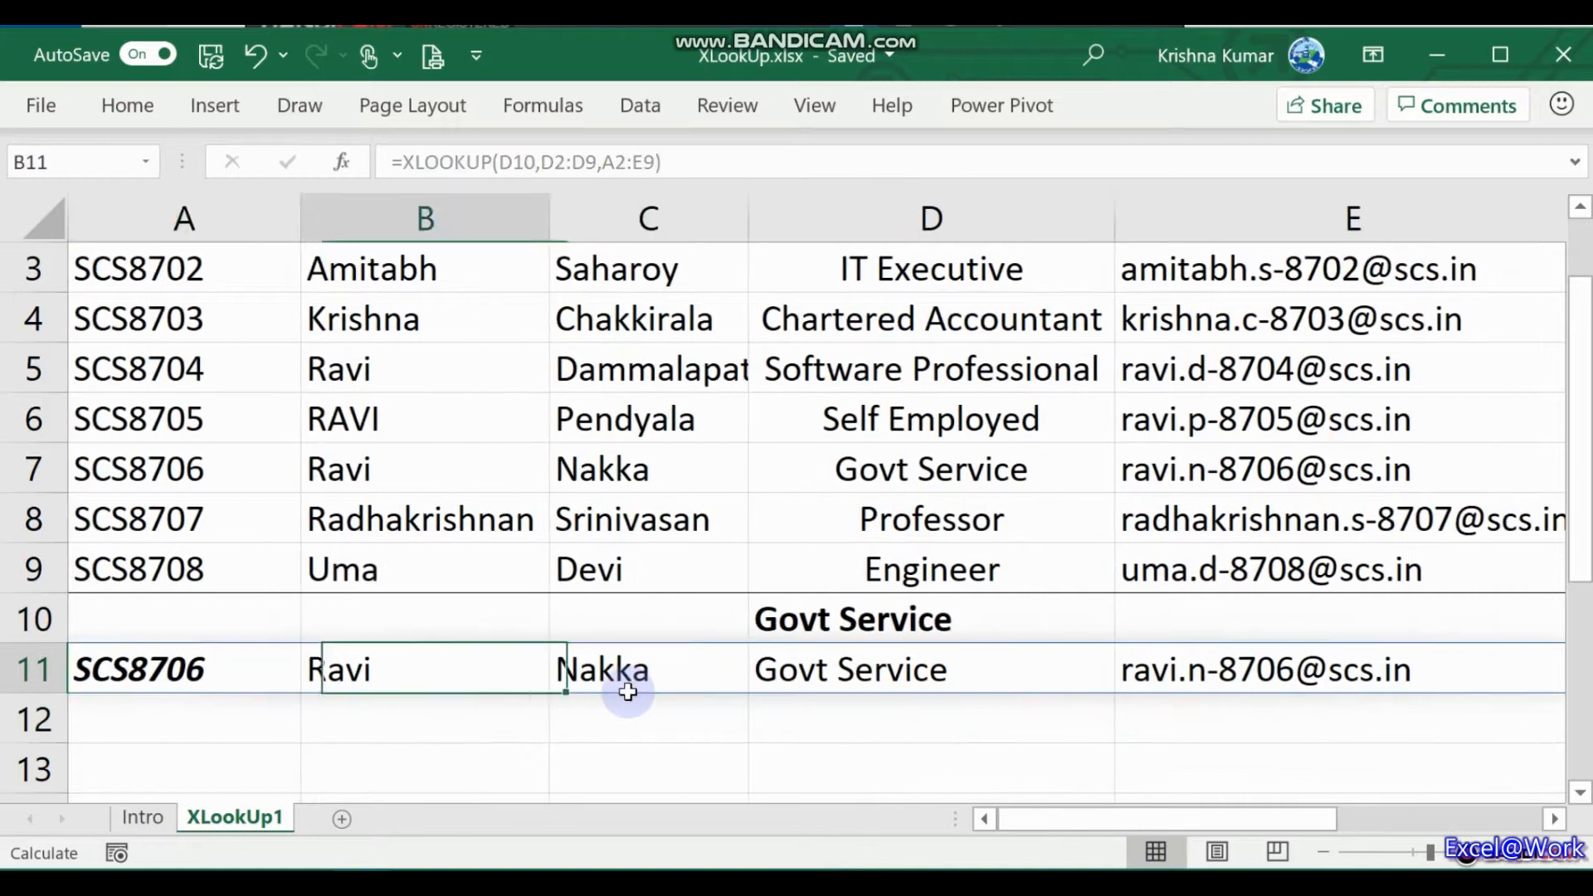
pyautogui.press('Left')
pyautogui.press('Right')
pyautogui.press('Right')
pyautogui.press('Right')
pyautogui.press('Right')
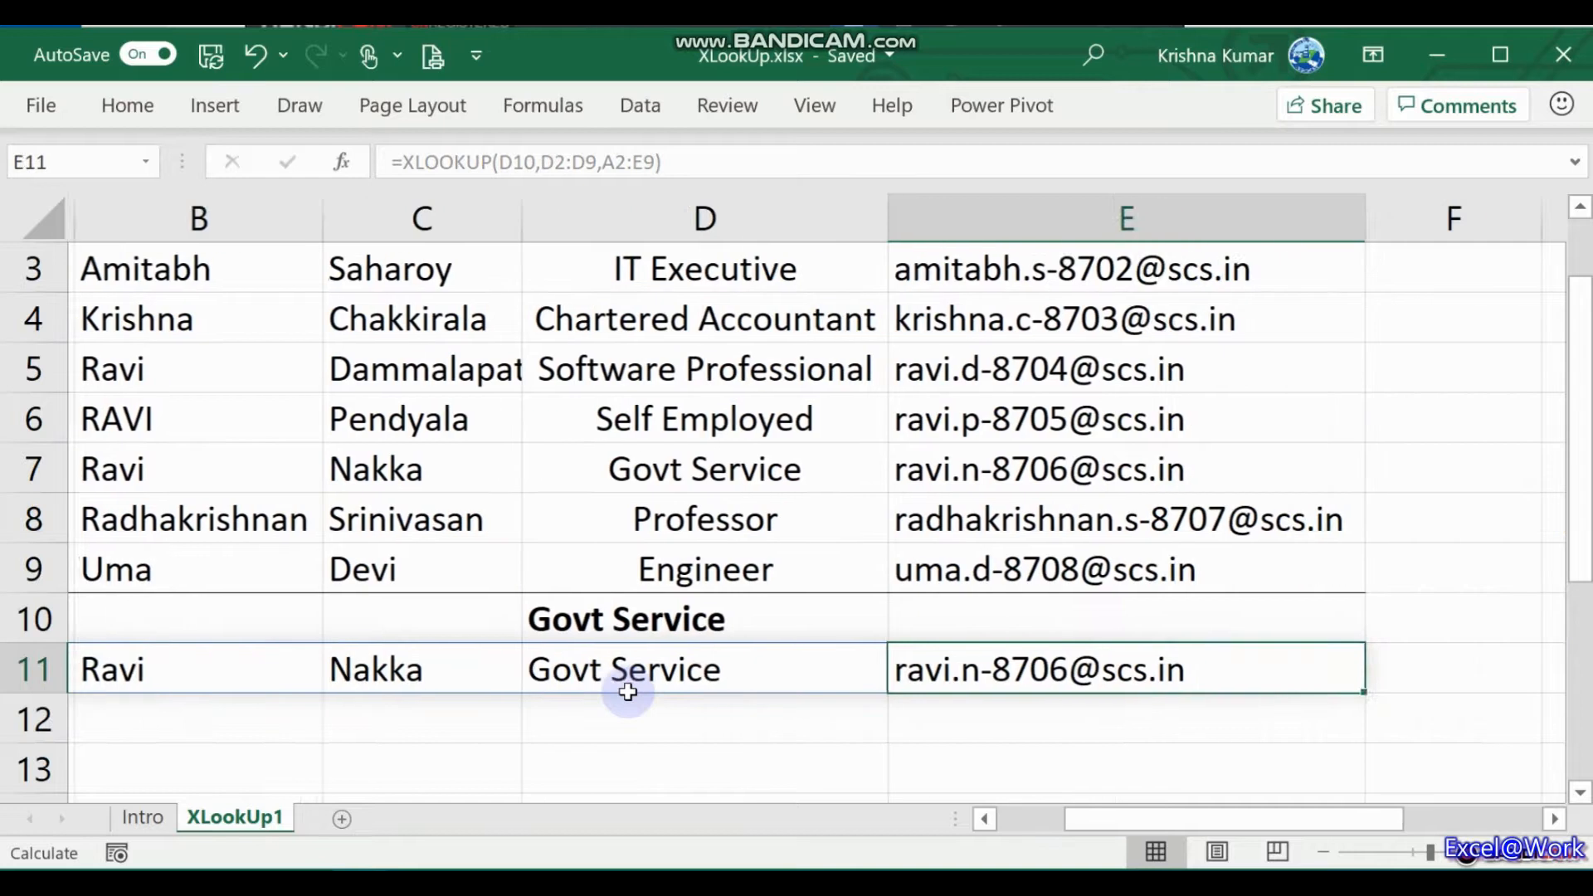
pyautogui.press('Left')
pyautogui.press('Left')
pyautogui.press('Left')
pyautogui.press('Left')
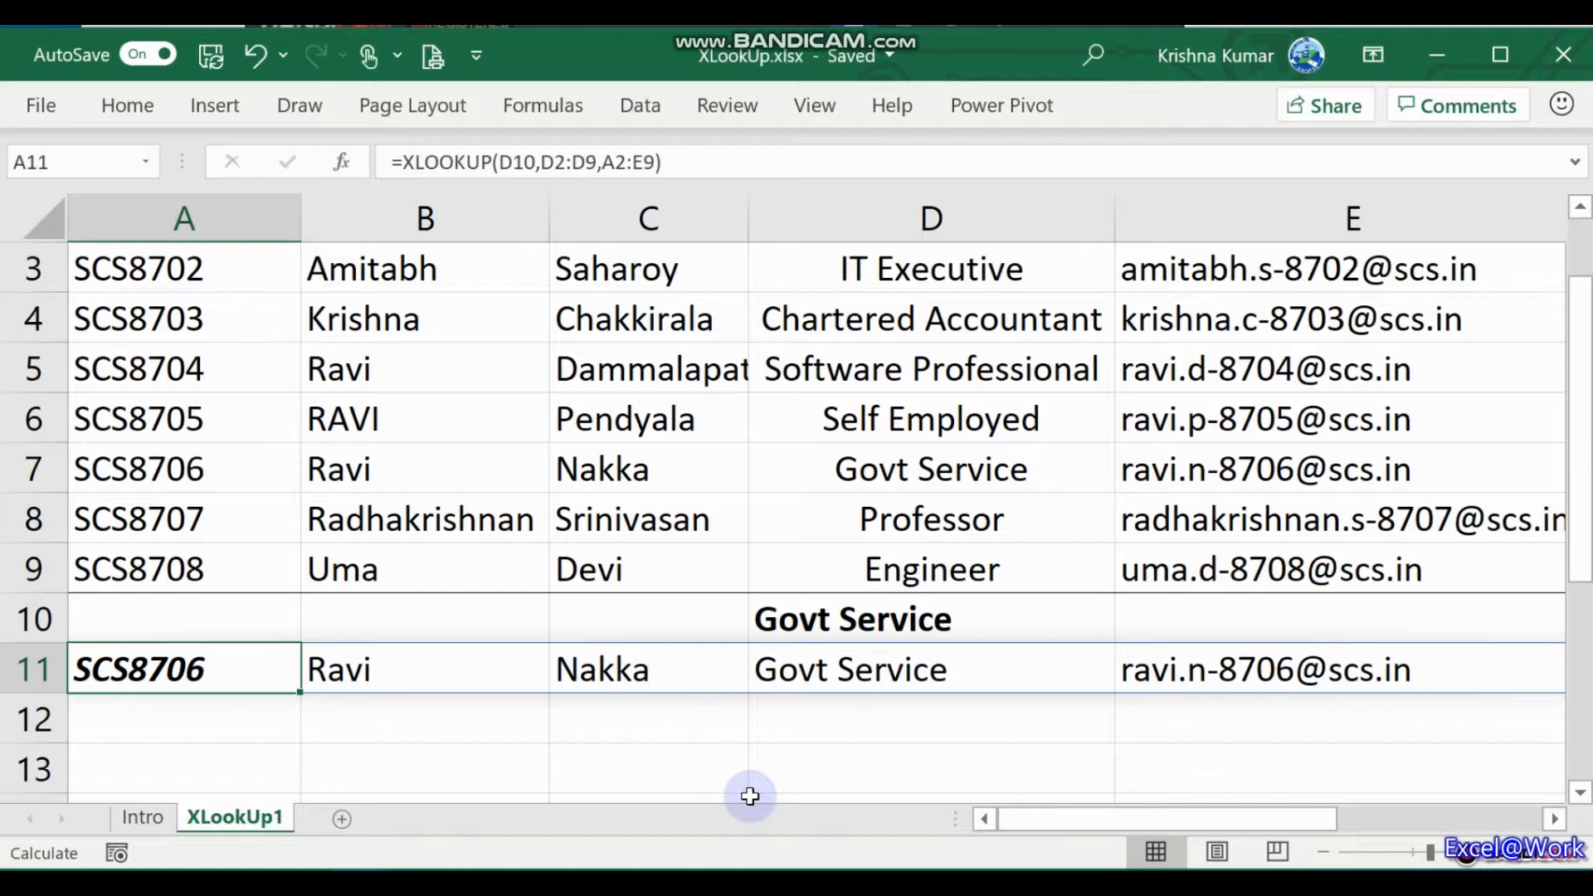
pyautogui.press('Down')
pyautogui.press('Down')
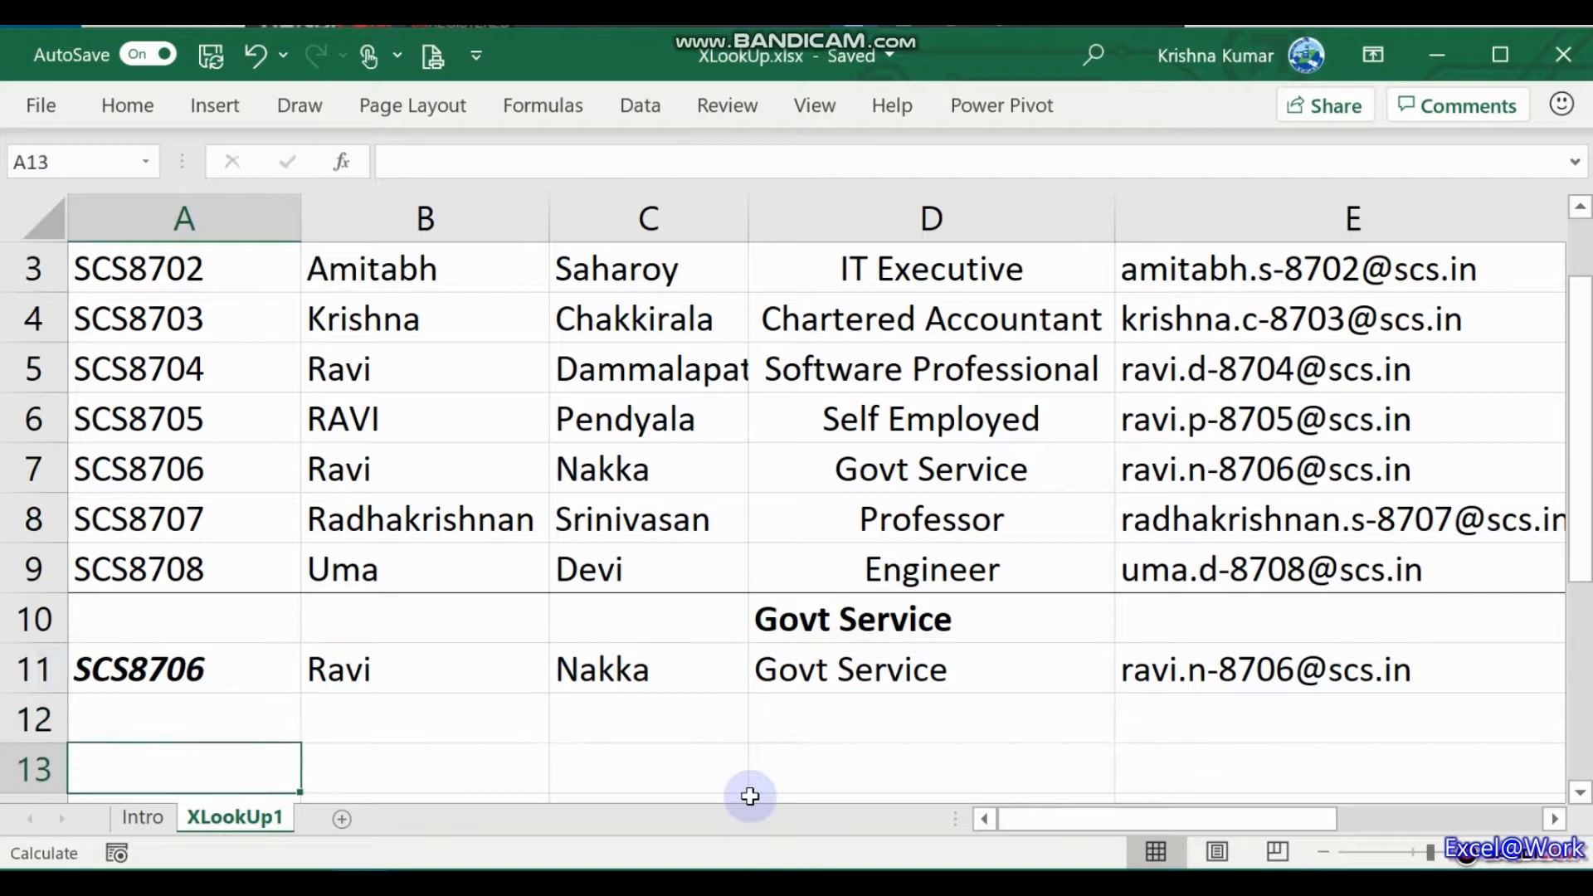
pyautogui.press('Right')
pyautogui.press('Up')
pyautogui.press('Down')
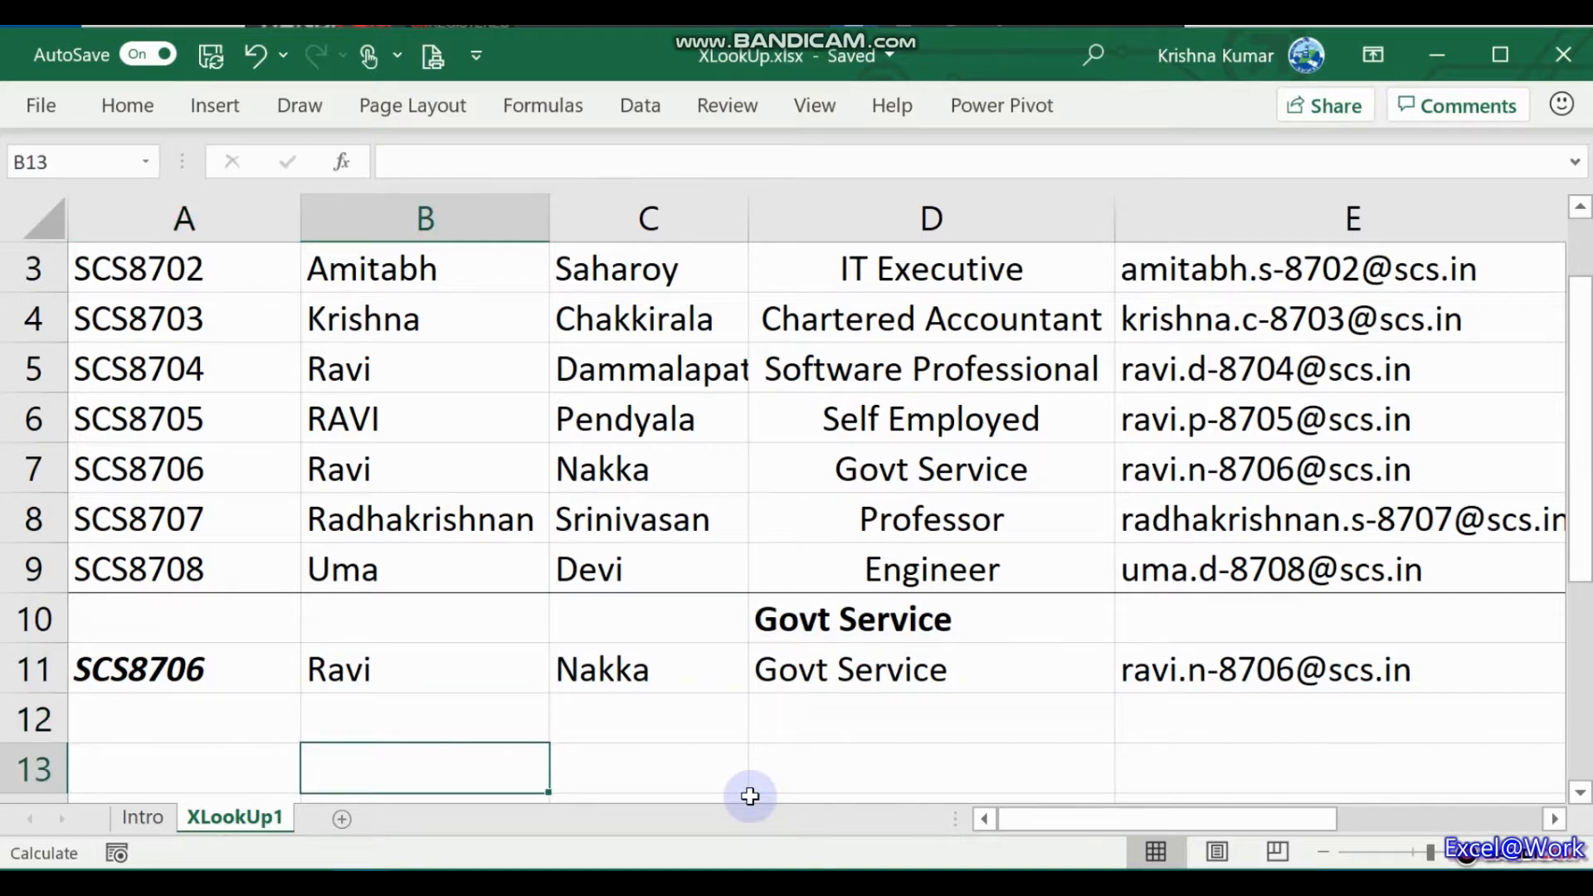
pyautogui.press('Up')
pyautogui.press('Up')
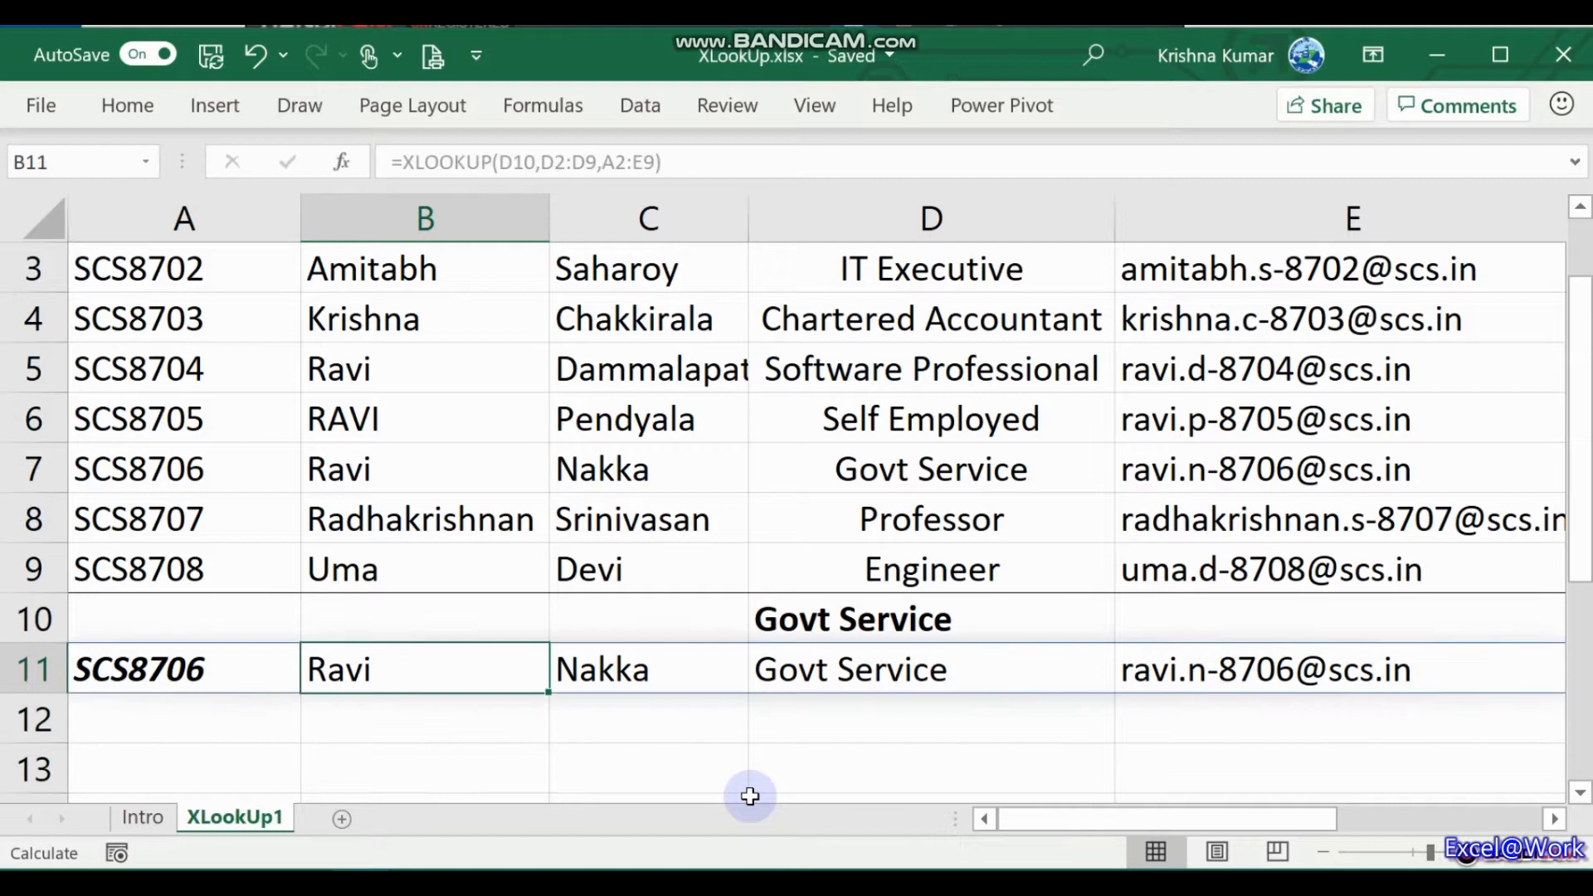
pyautogui.press('Right')
pyautogui.press('Right')
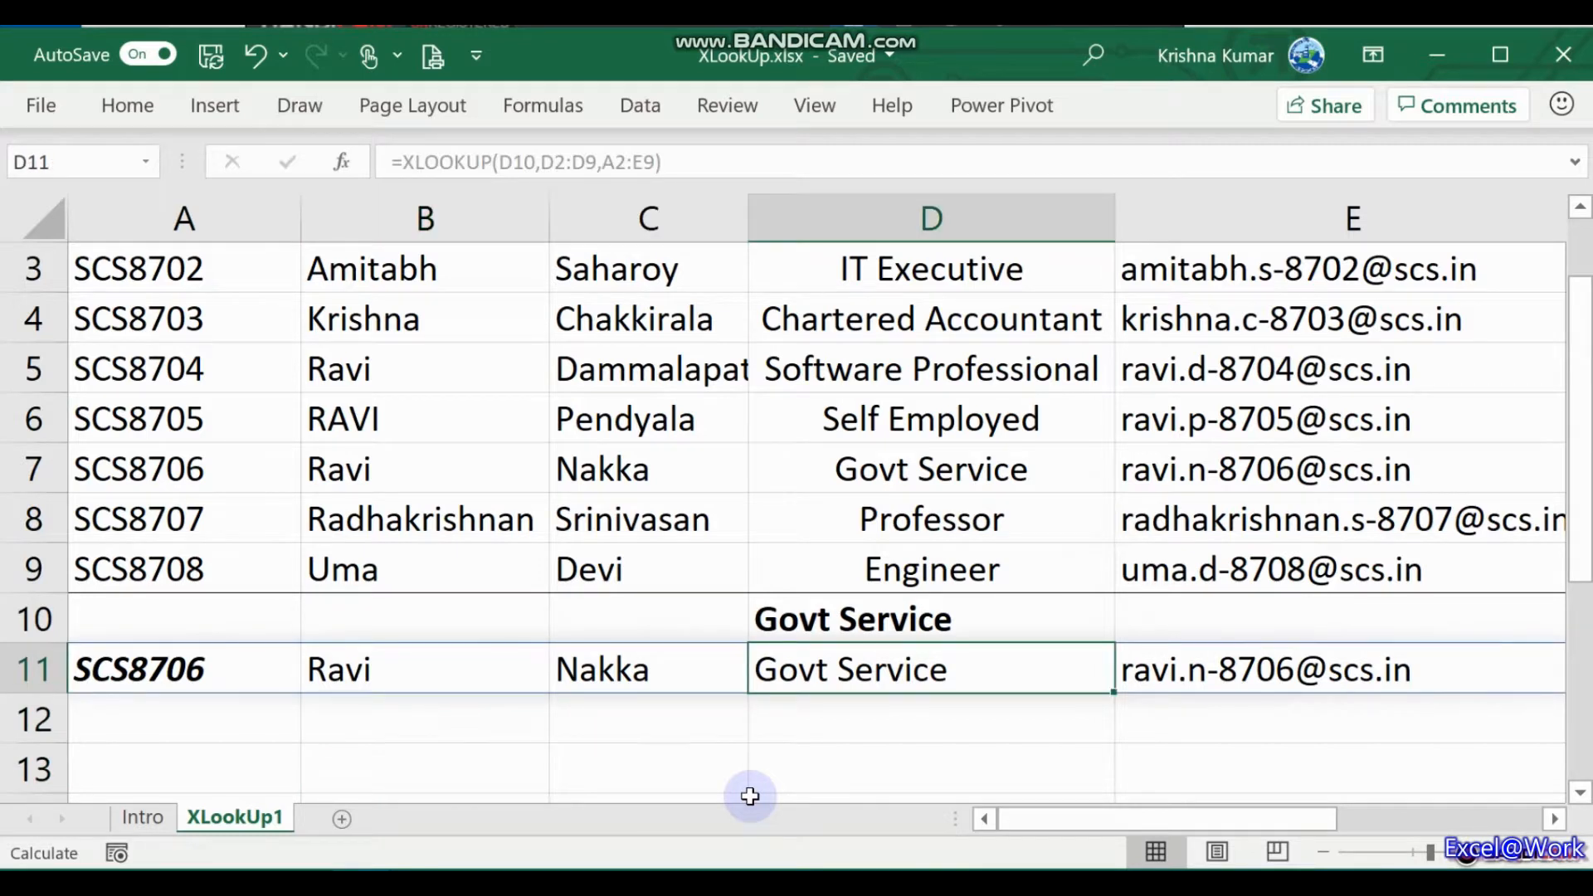
pyautogui.press('Right')
# - Enter the formula =B11 in cell B13 to reference the spilled first name
pyautogui.press('Down')
pyautogui.press('Down')
pyautogui.press('Left')
pyautogui.press('Left')
pyautogui.press('Left')
pyautogui.press('Left')
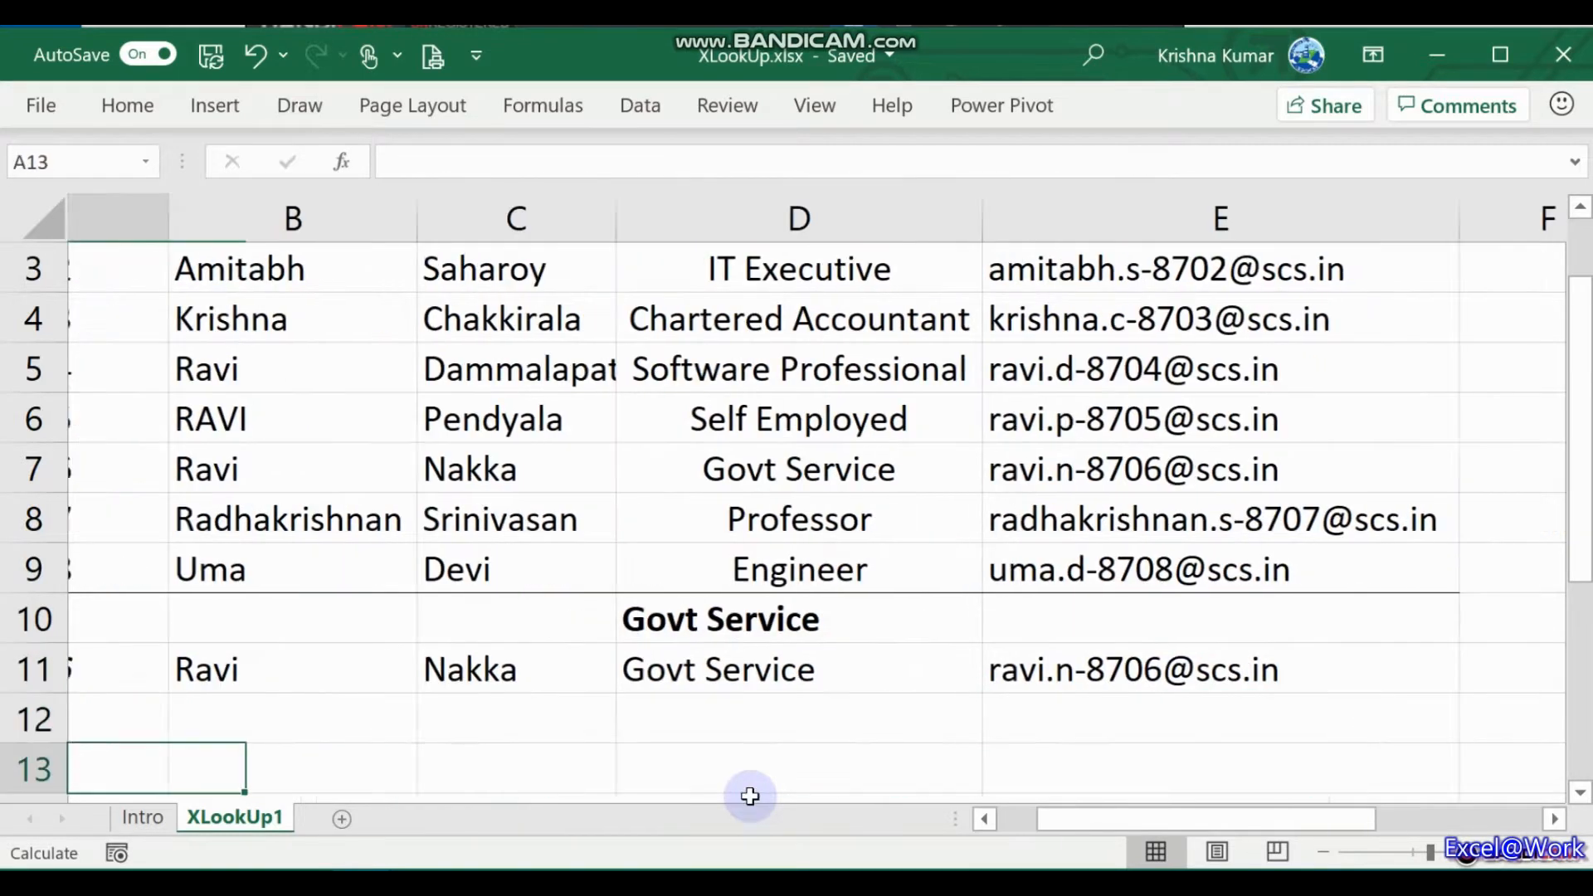
pyautogui.press('Right')
pyautogui.write('=')
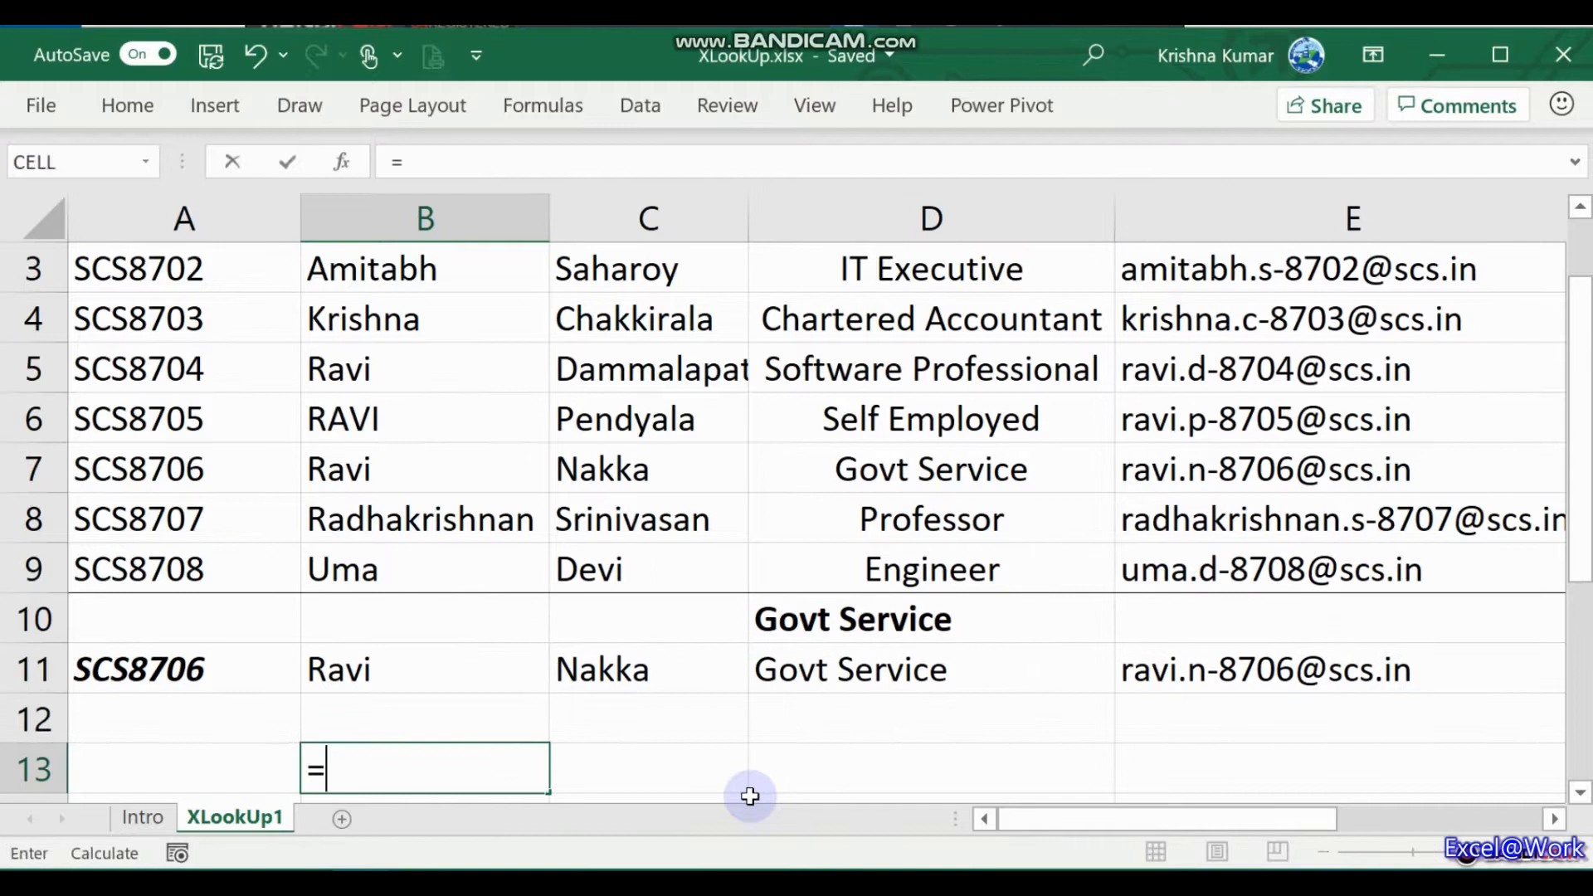
pyautogui.press('Up')
pyautogui.press('Up')
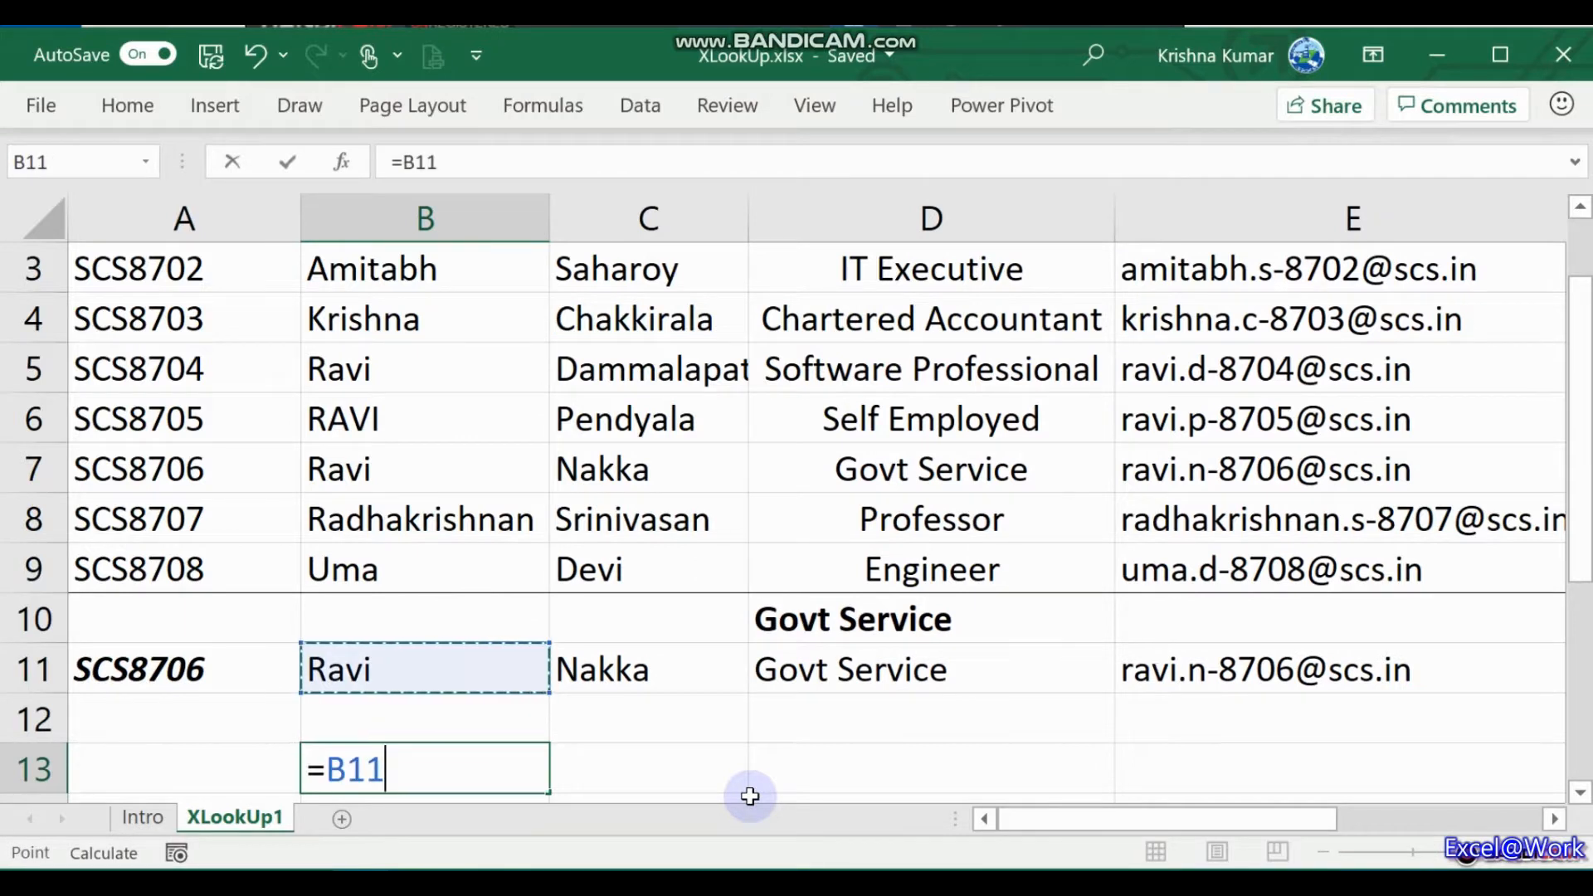
pyautogui.hotkey('ctrl', 'Return')
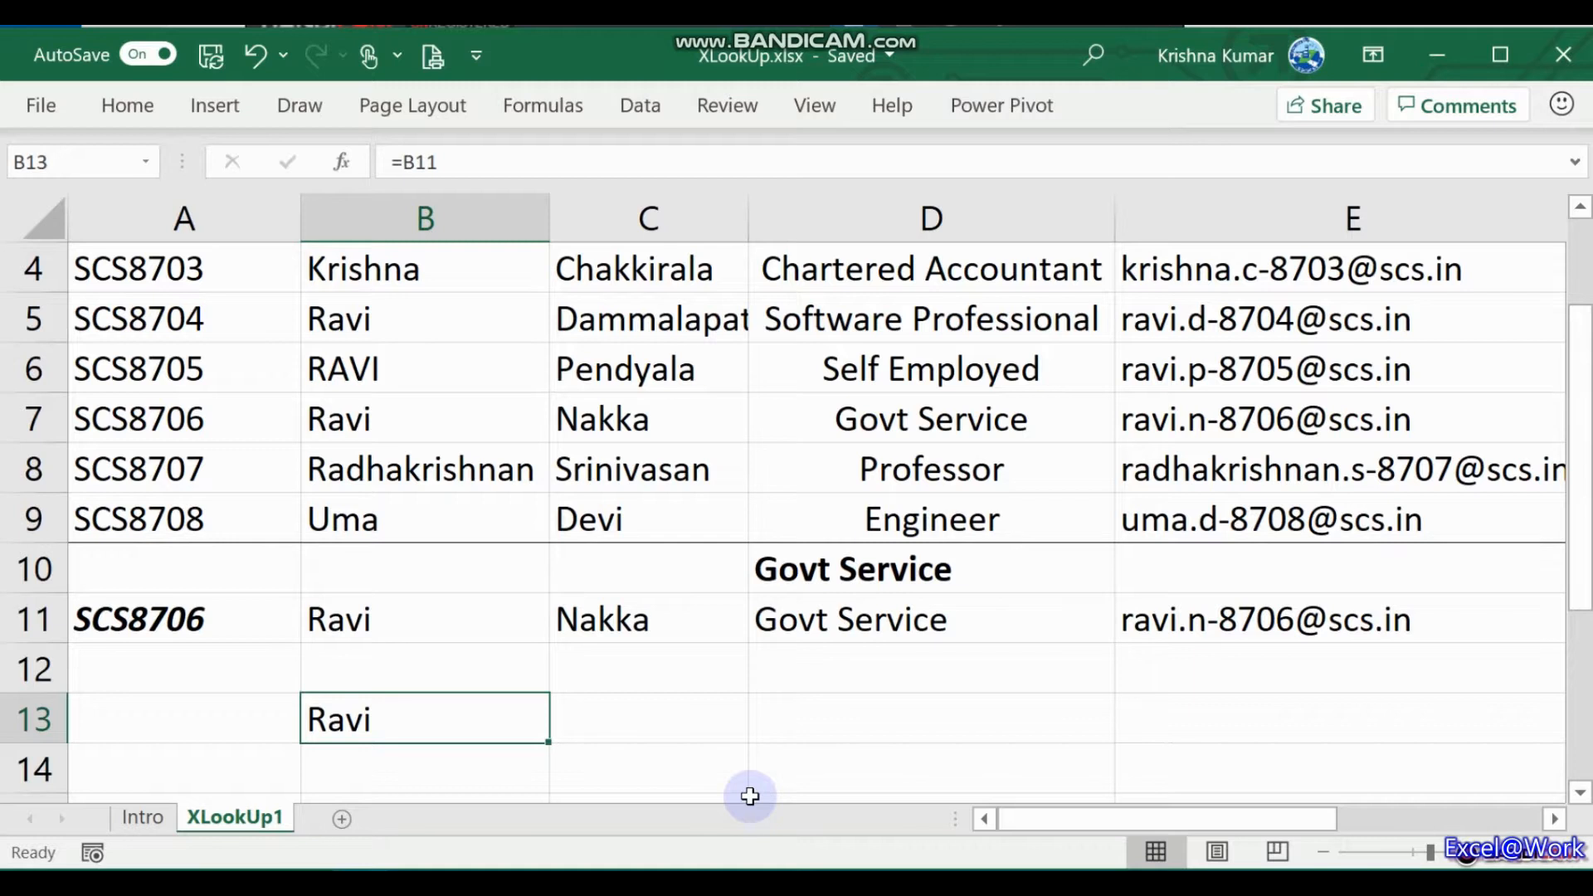
# - Set cell B13 to the formula =B11&C11 to join the spilled first and last names
pyautogui.write('=B')
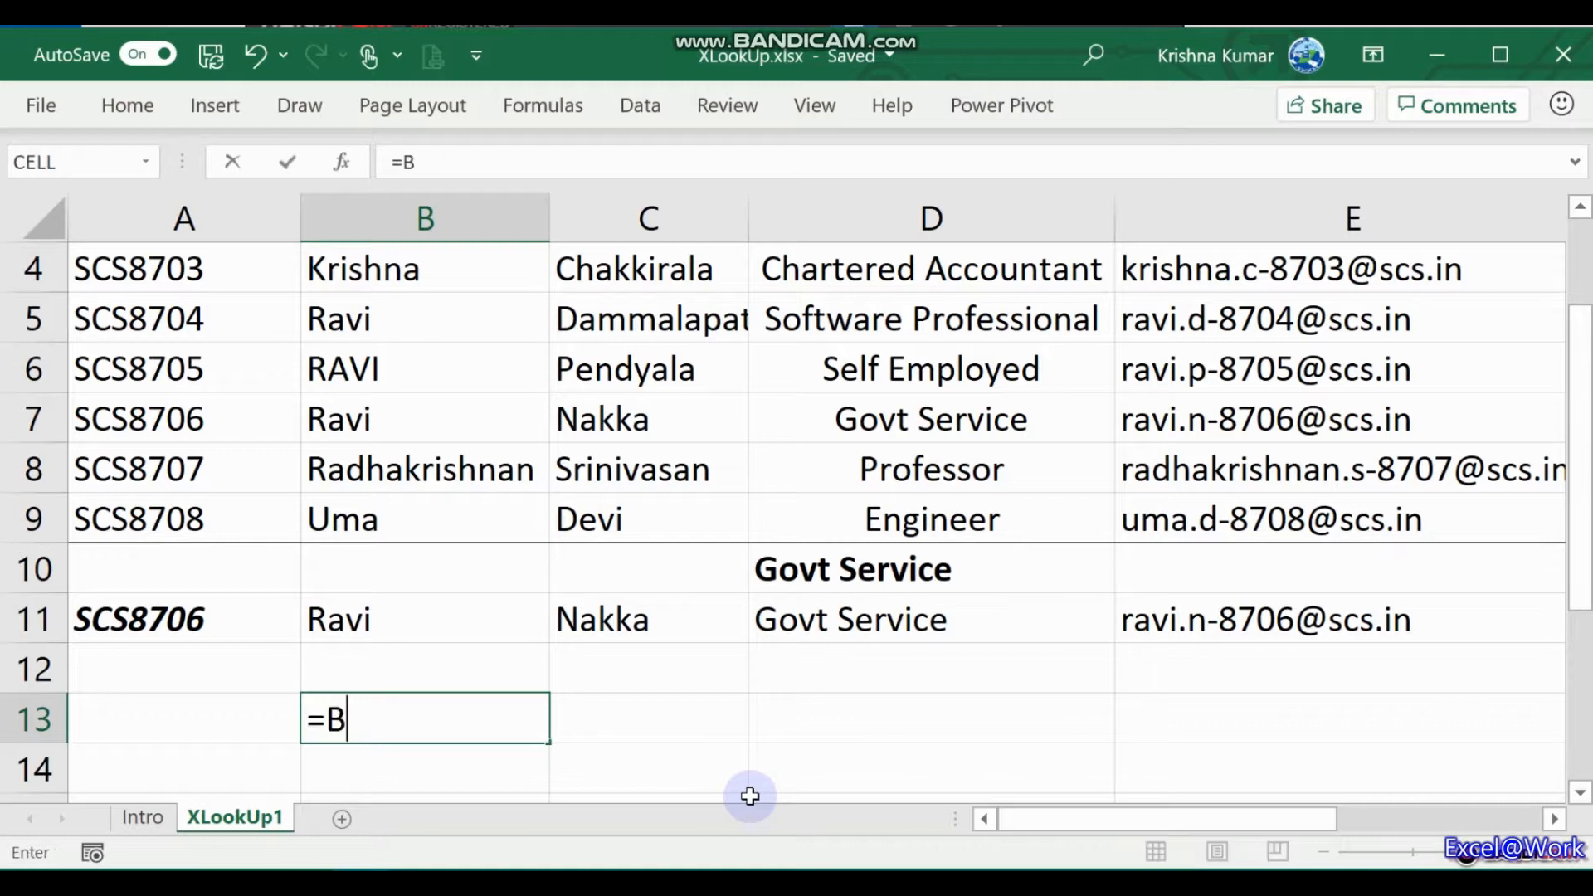
pyautogui.write('`11')
pyautogui.press('BackSpace')
pyautogui.press('BackSpace')
pyautogui.press('BackSpace')
pyautogui.write('11')
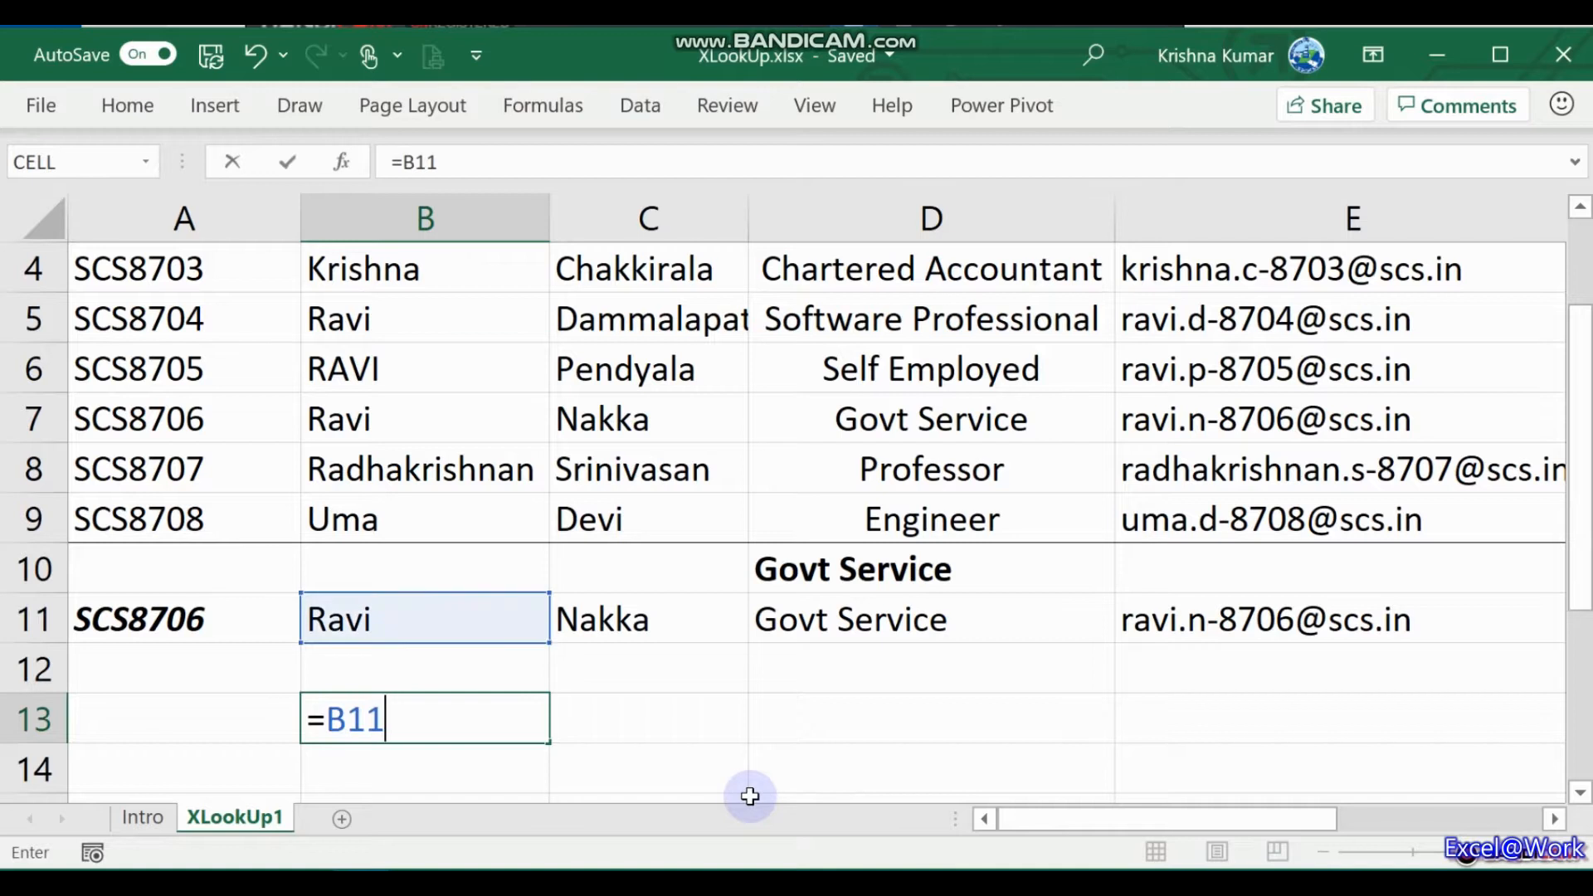
pyautogui.write('&C11')
pyautogui.press('Return')
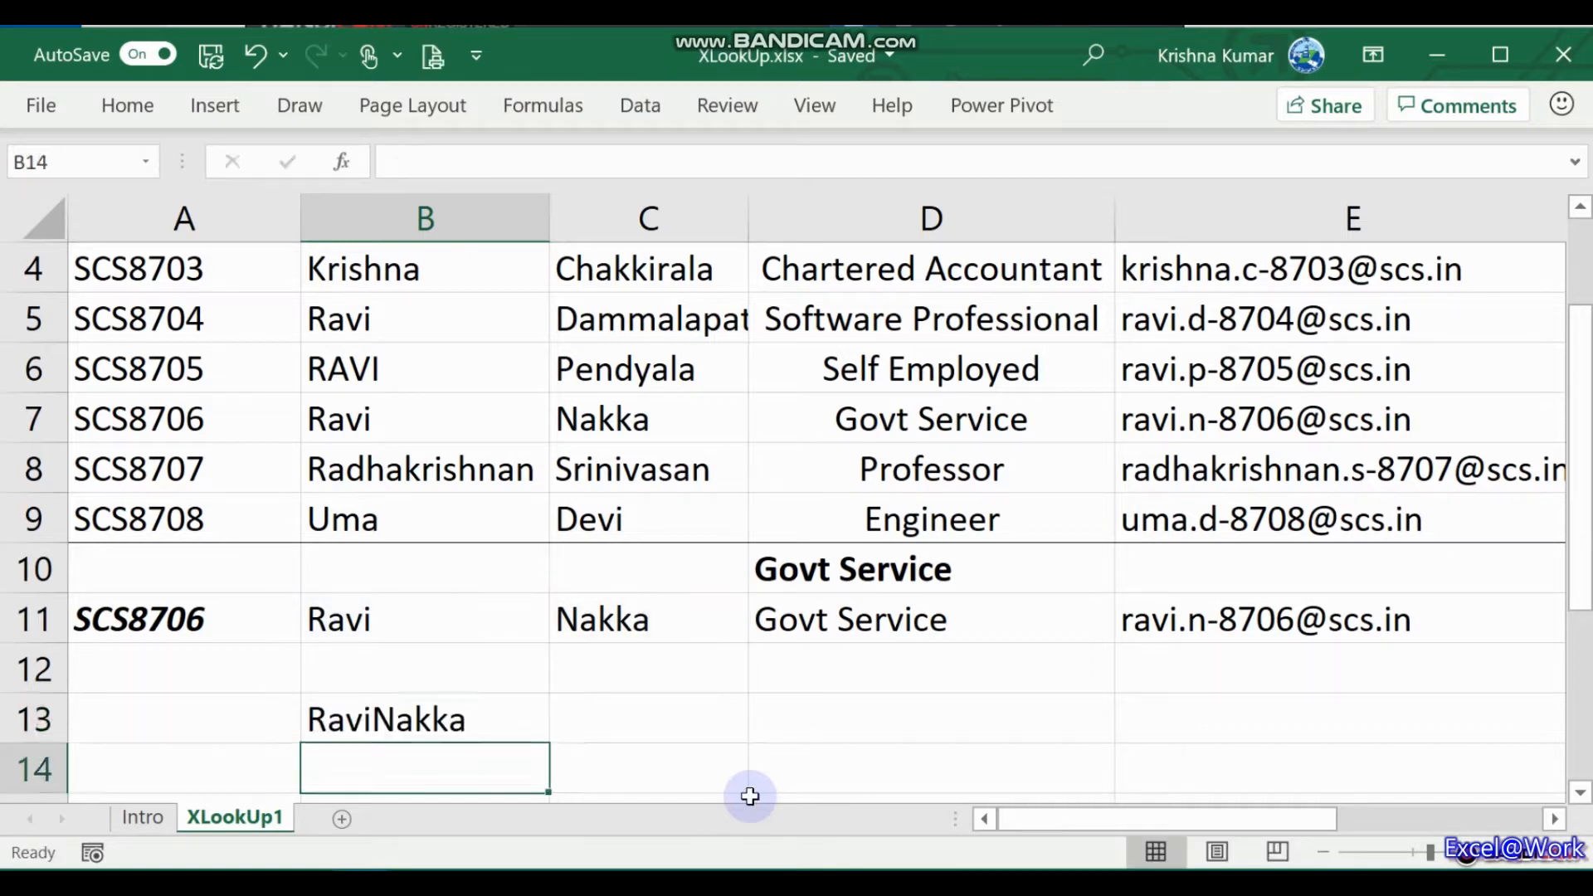
# - Set cell B13 to the formula =B11&" "&C11 to put a space between the spilled first and last names
pyautogui.press('Up')
pyautogui.press('F2')
pyautogui.press('Left')
pyautogui.press('Left')
pyautogui.press('Left')
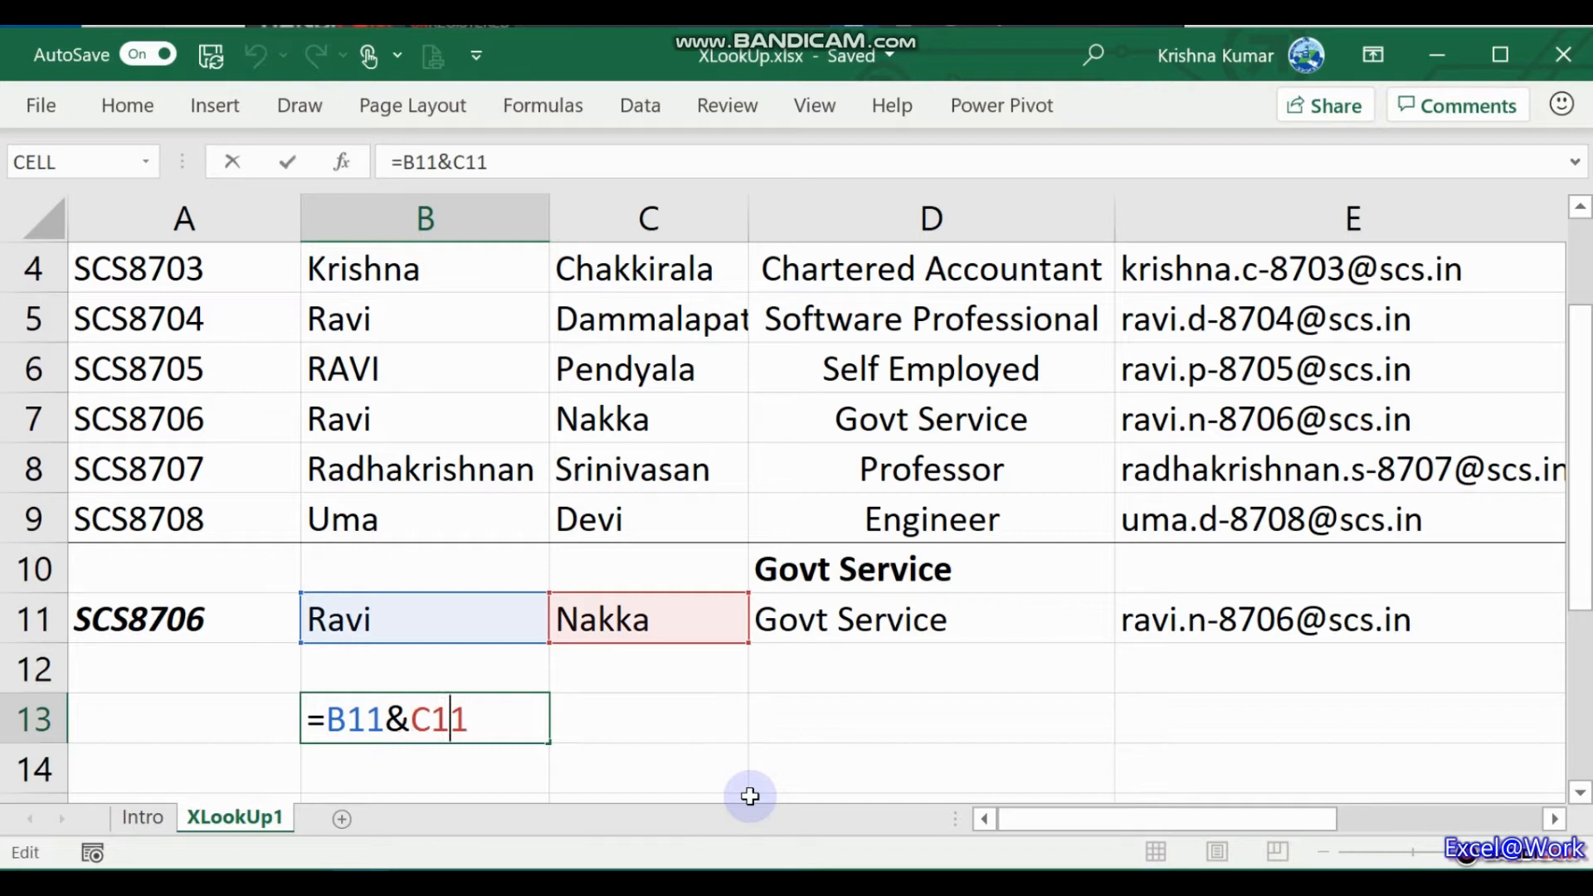
pyautogui.write('" ')
pyautogui.write('"&')
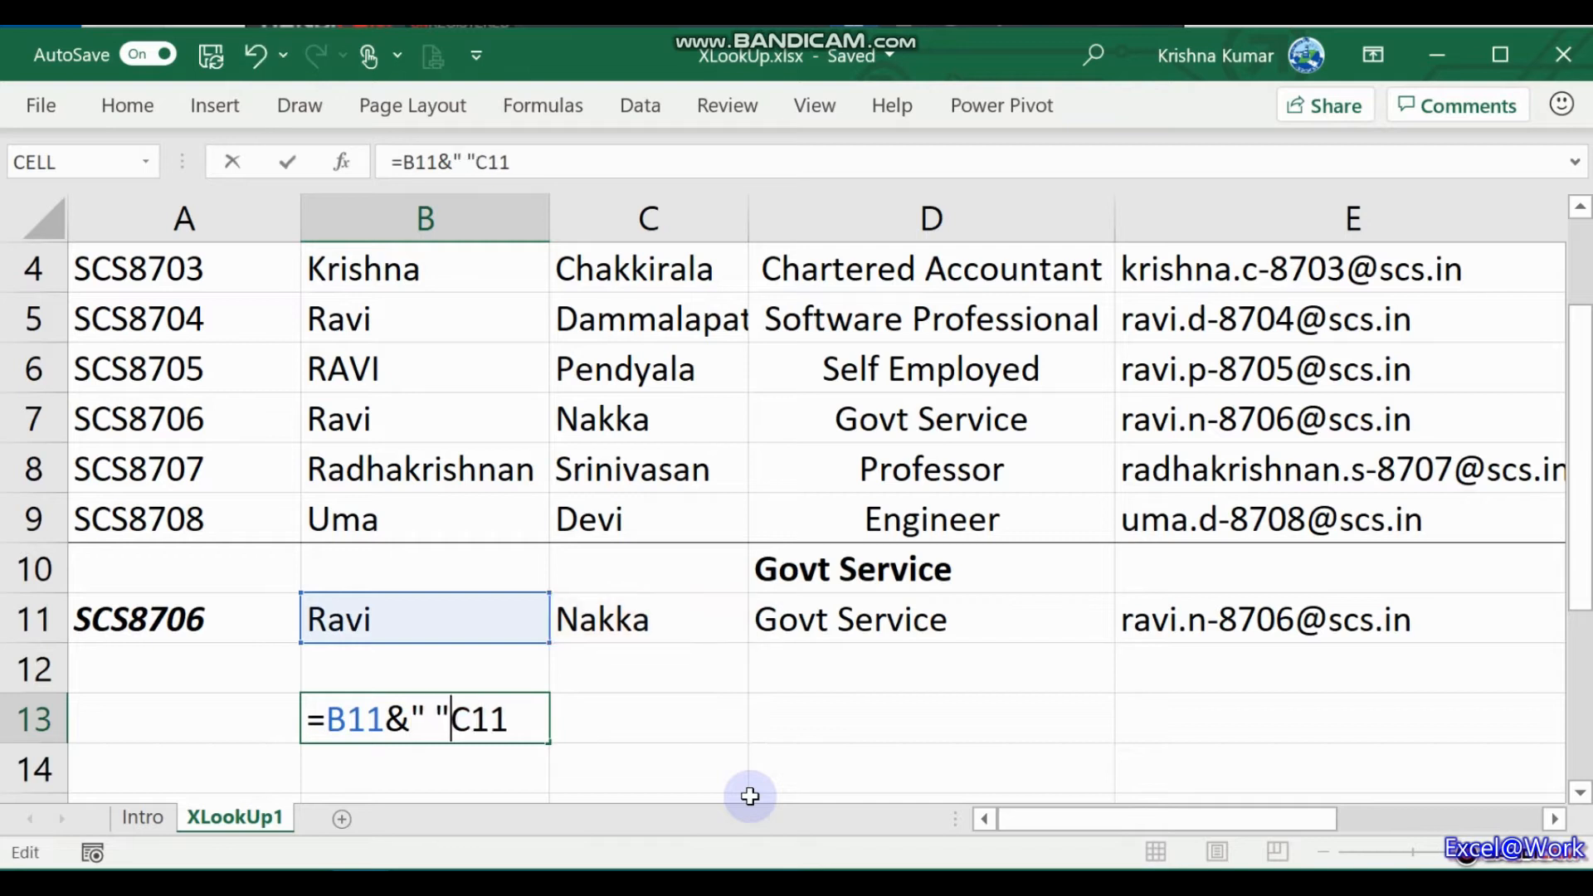
pyautogui.press('Return')
pyautogui.press('Up')
pyautogui.press('Right')
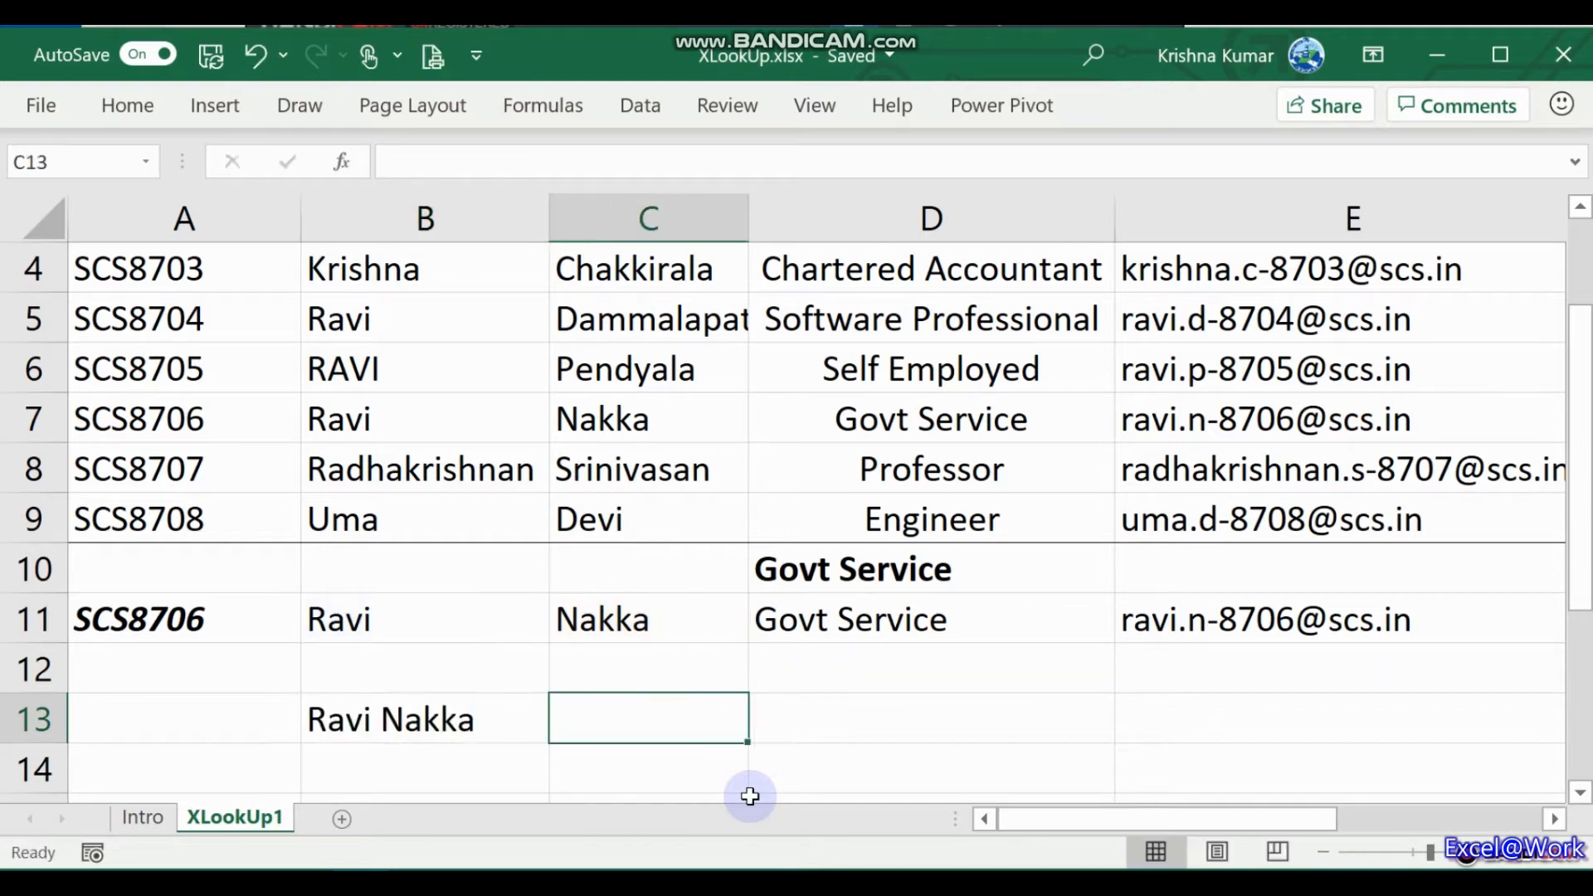
pyautogui.press('Left')
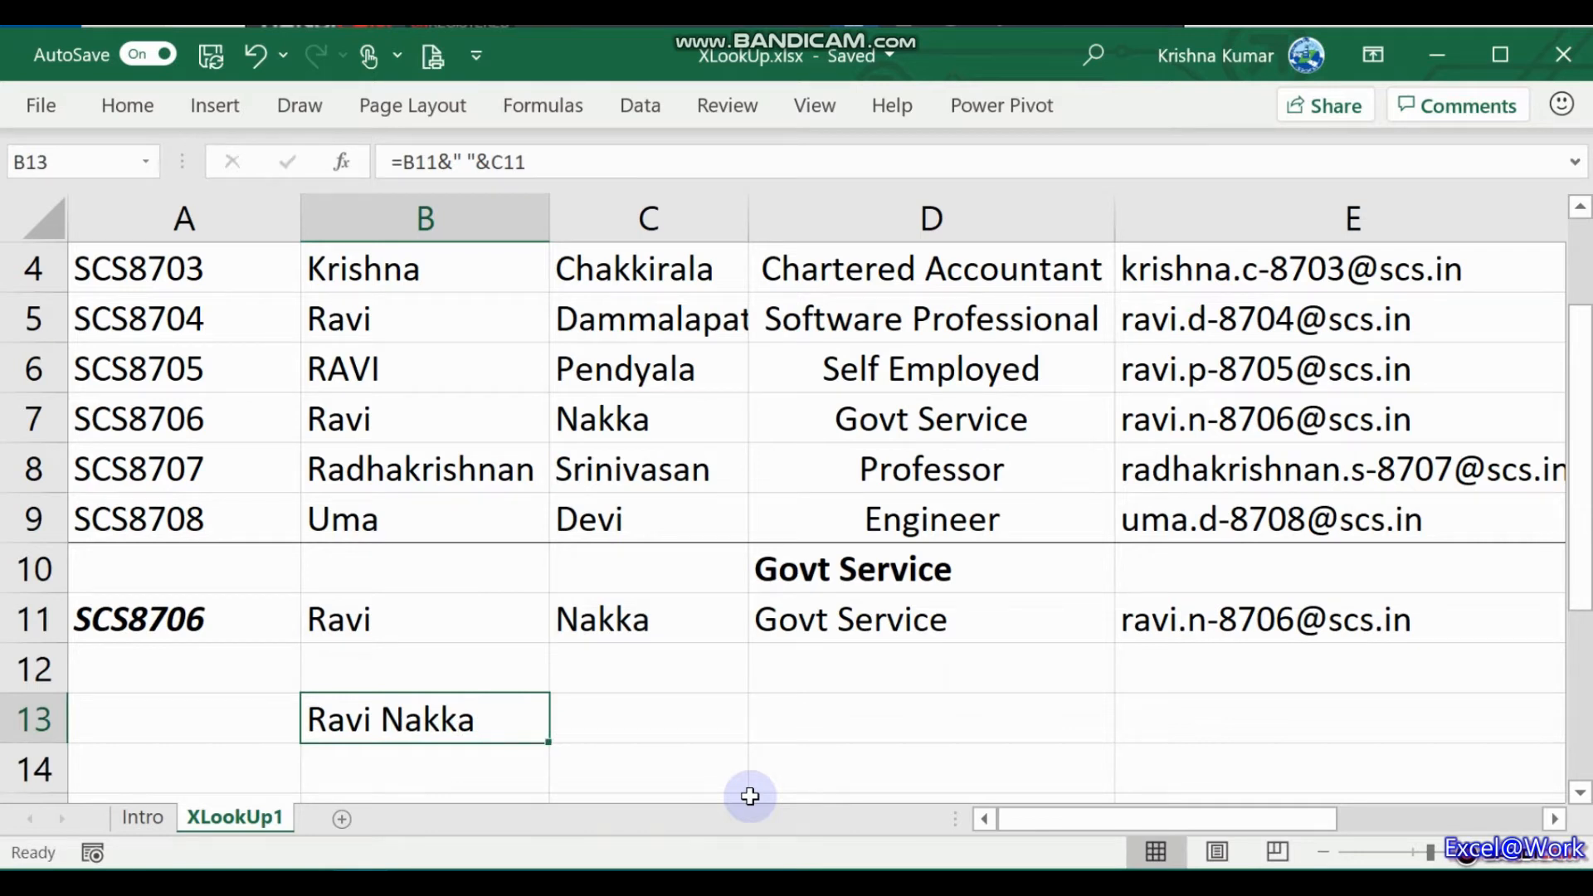
# - Clear the name-joining formula from cell B13 and return to the XLOOKUP formula cell A11
pyautogui.press('Delete')
pyautogui.press('Up')
pyautogui.press('Up')
pyautogui.press('Left')
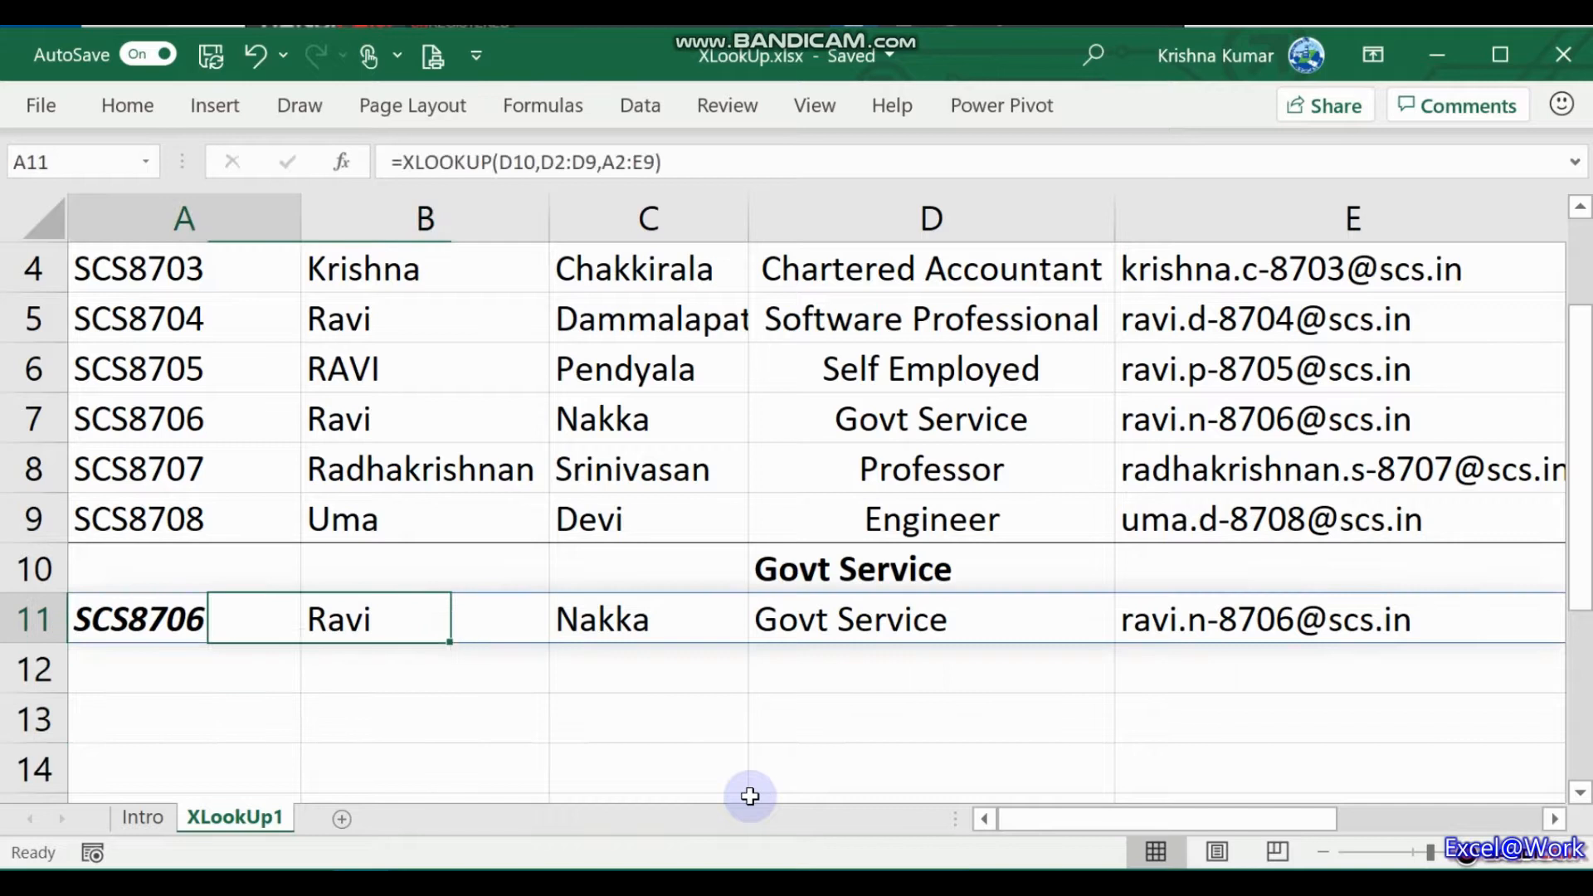
# - Examine the spilled cells B11 to E11, checking whether they hold editable content, and compare with the source cell A11
pyautogui.press('Right')
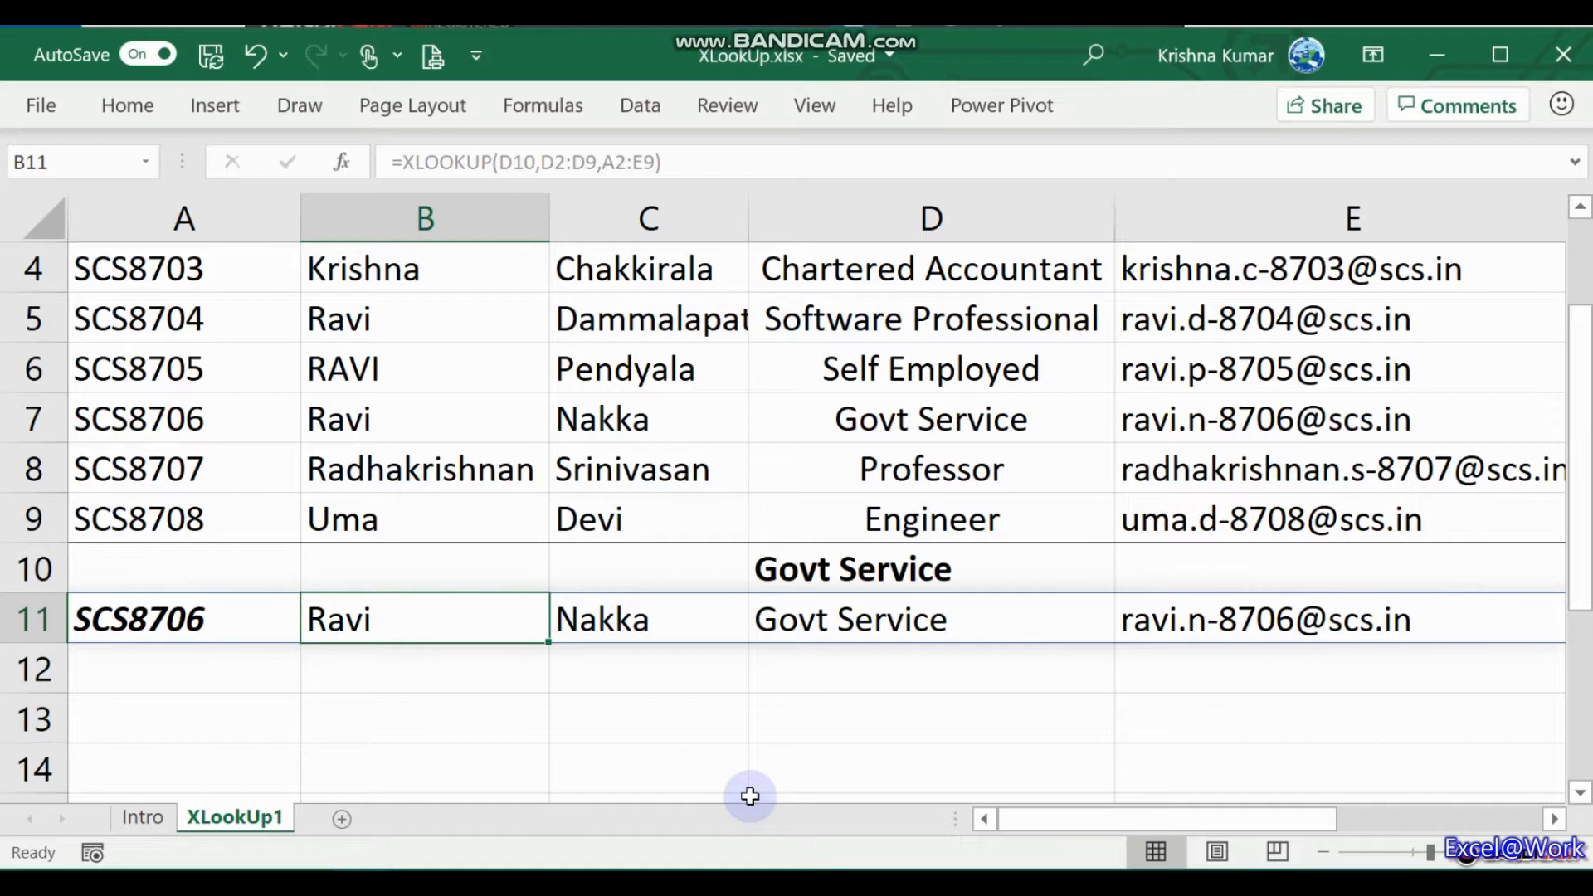
pyautogui.press('Right')
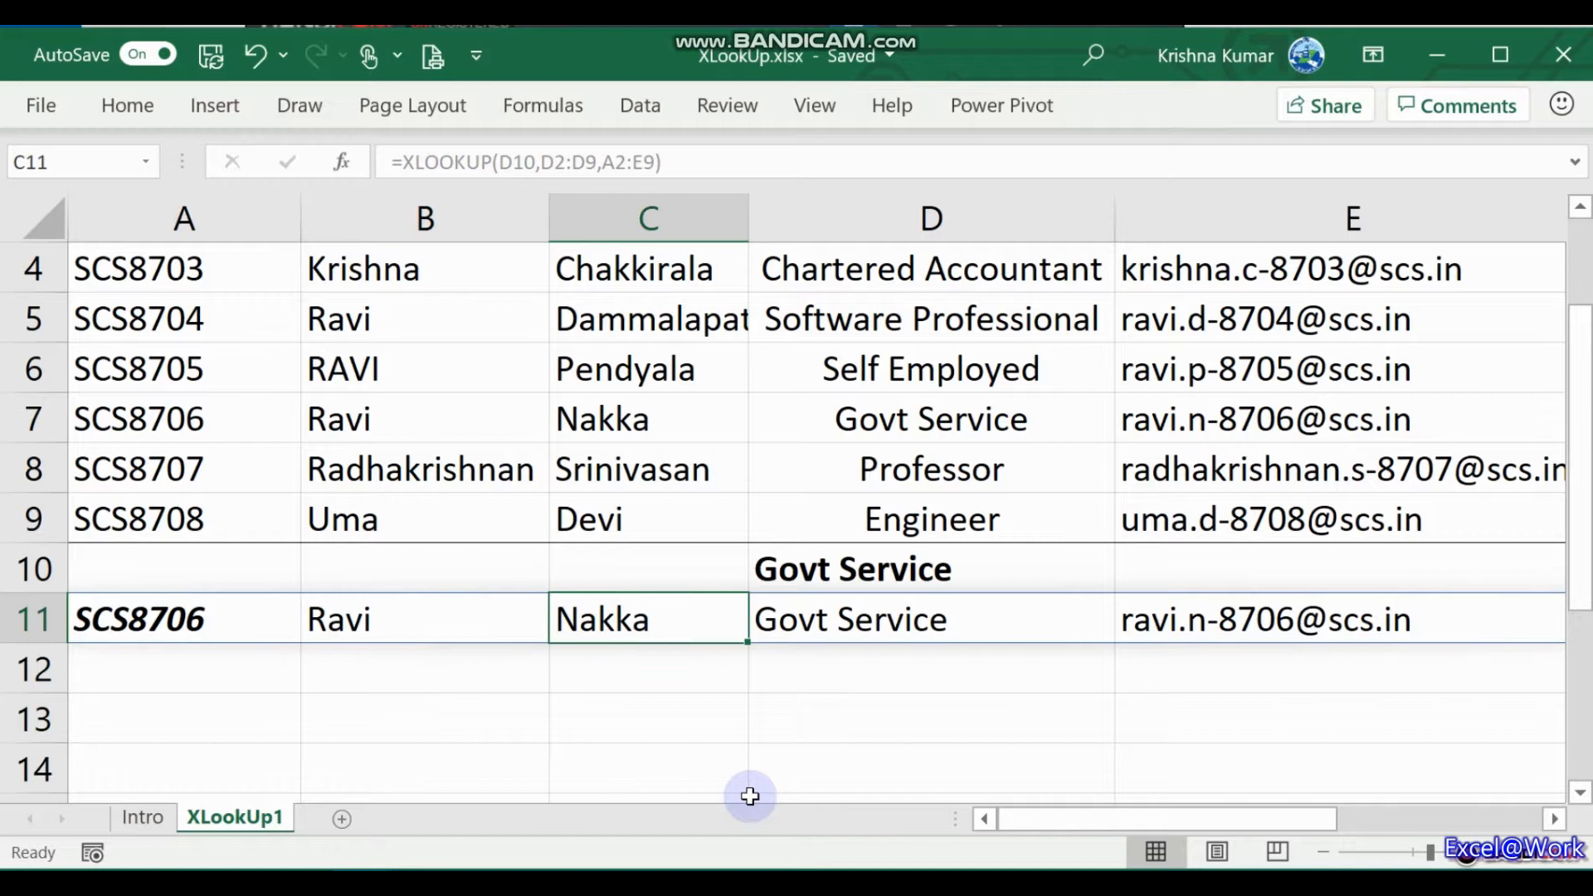
pyautogui.press('BackSpace')
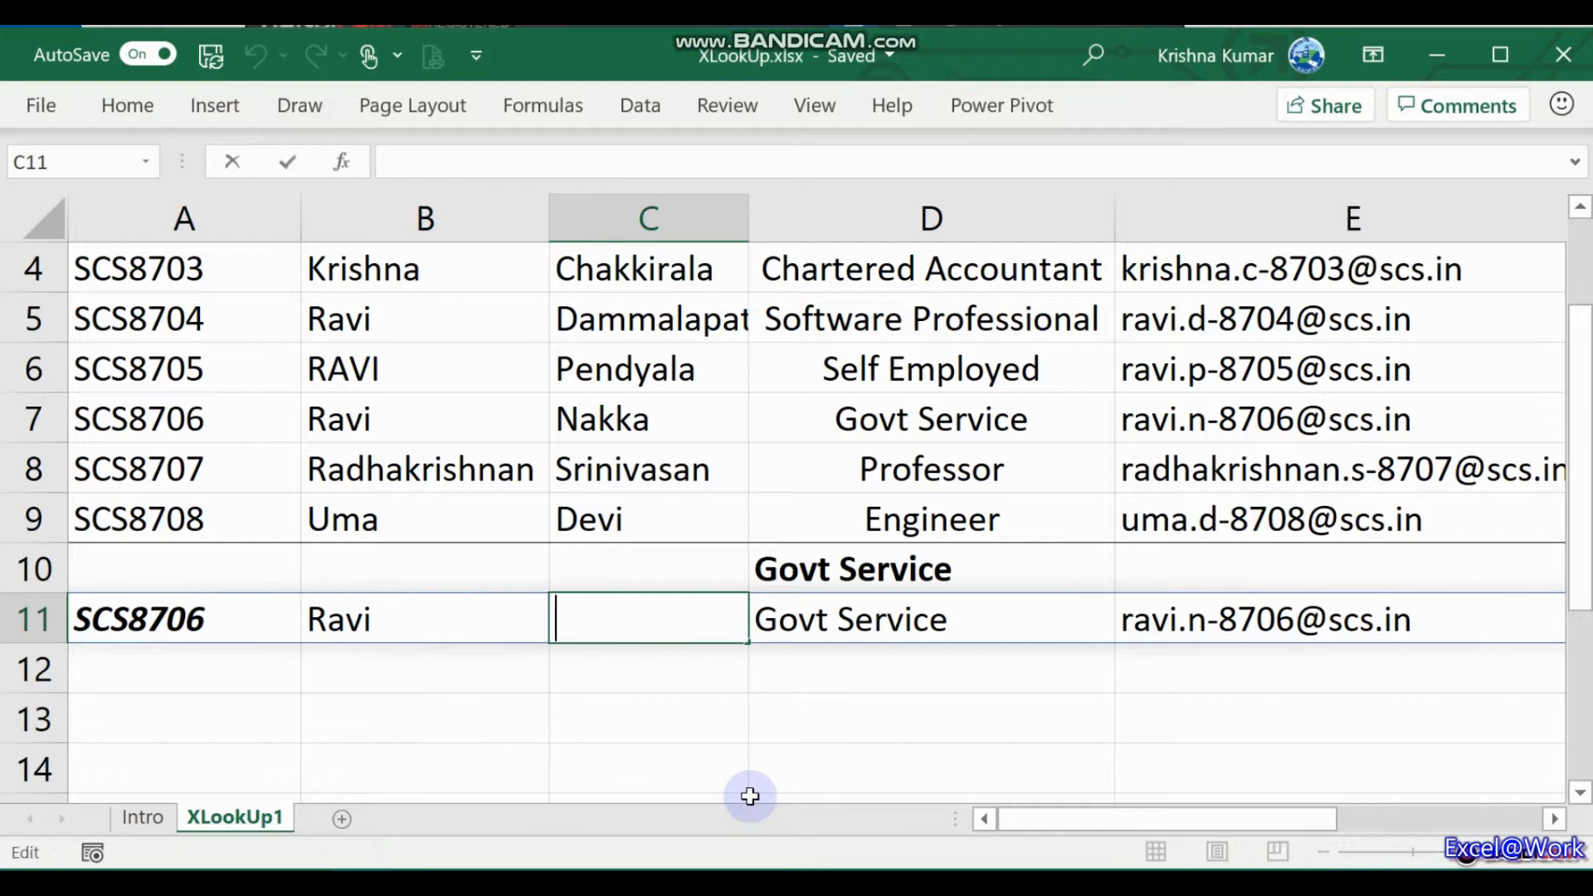
pyautogui.press('Escape')
pyautogui.press('Right')
pyautogui.press('F2')
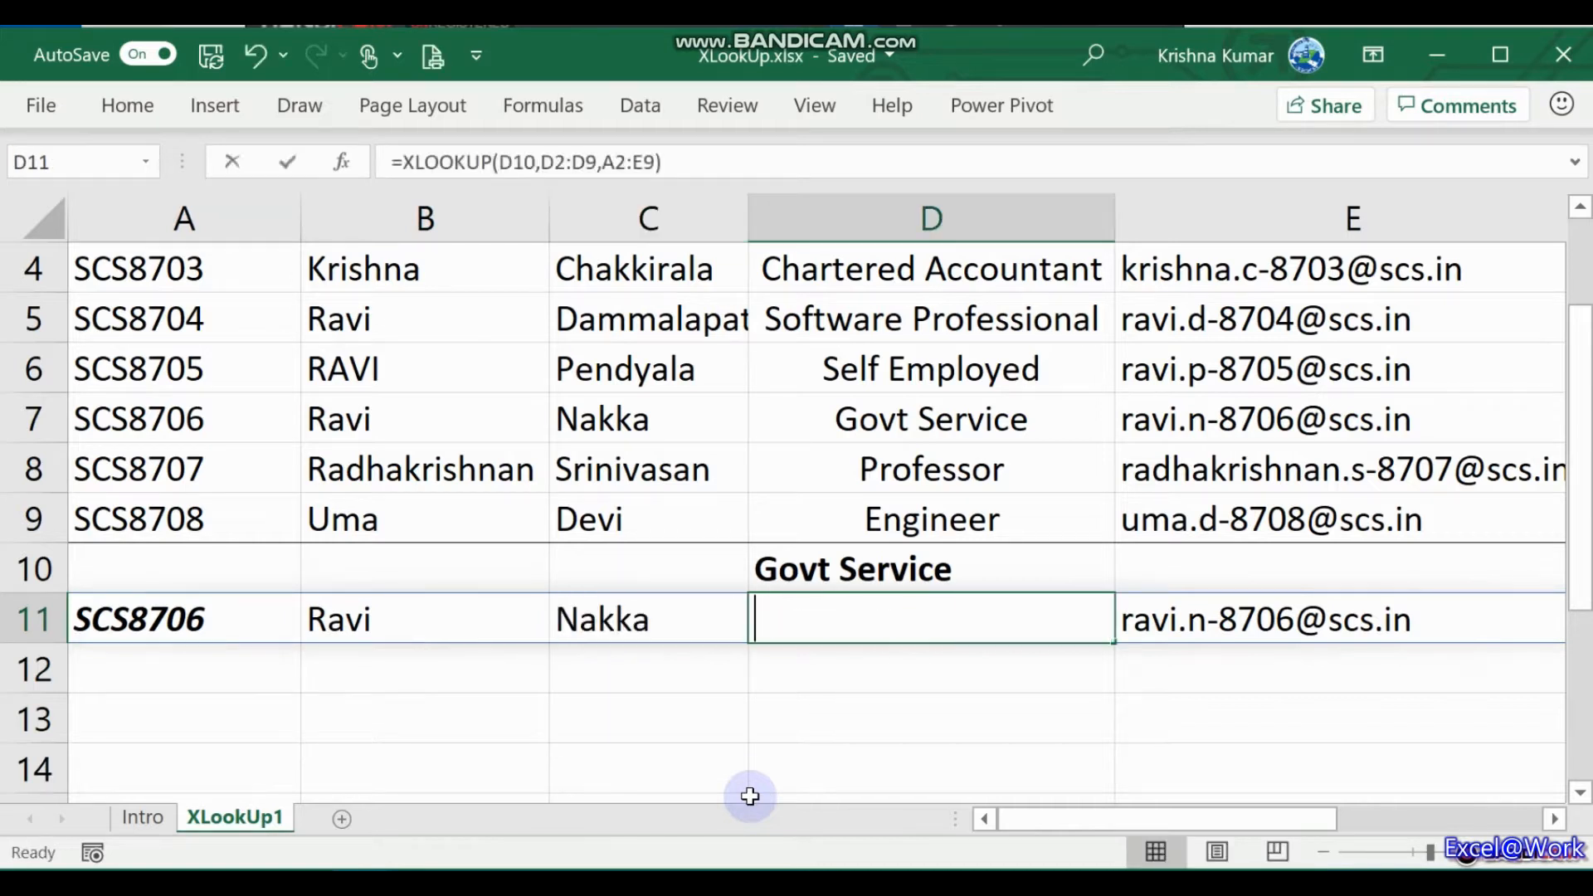
pyautogui.press('Escape')
pyautogui.press('Right')
pyautogui.press('BackSpace')
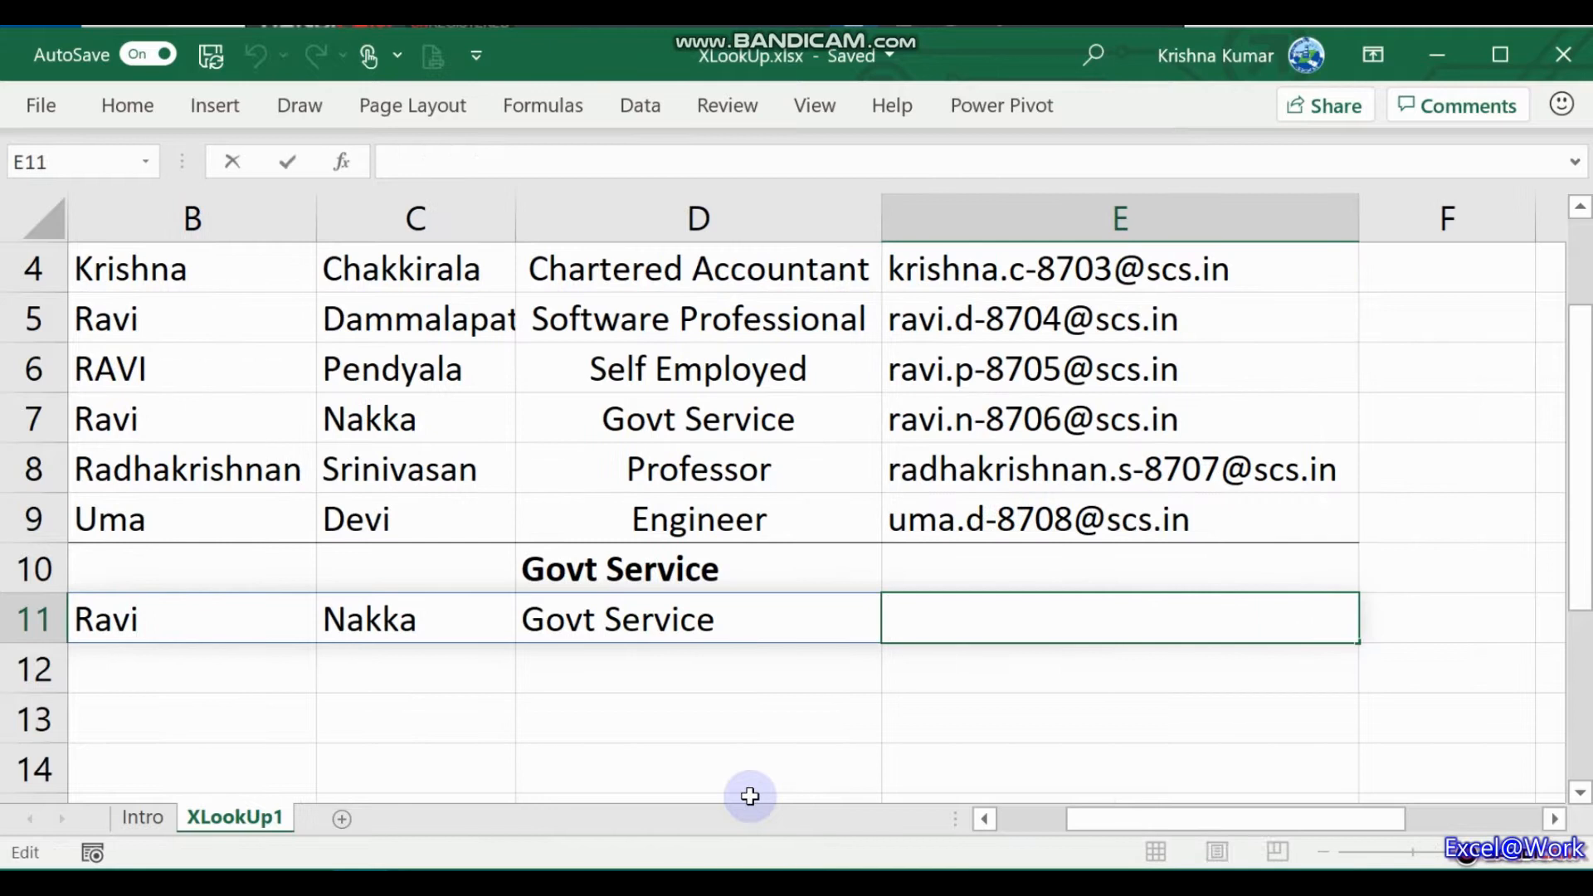
pyautogui.press('Escape')
pyautogui.press('Left')
pyautogui.press('Left')
pyautogui.press('Left')
pyautogui.press('Left')
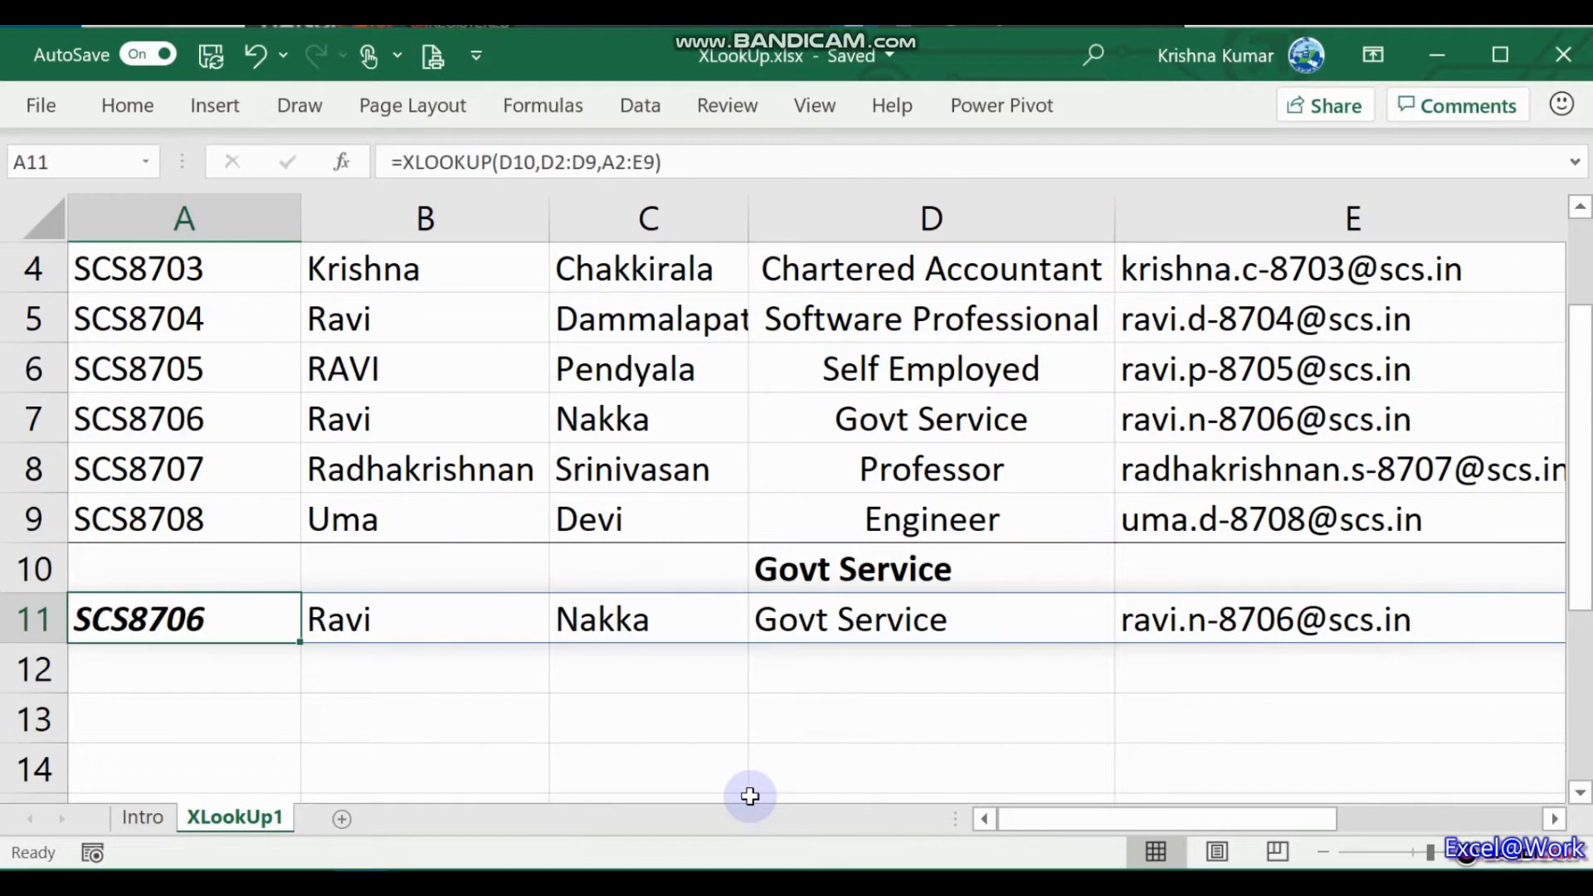
pyautogui.press('Down')
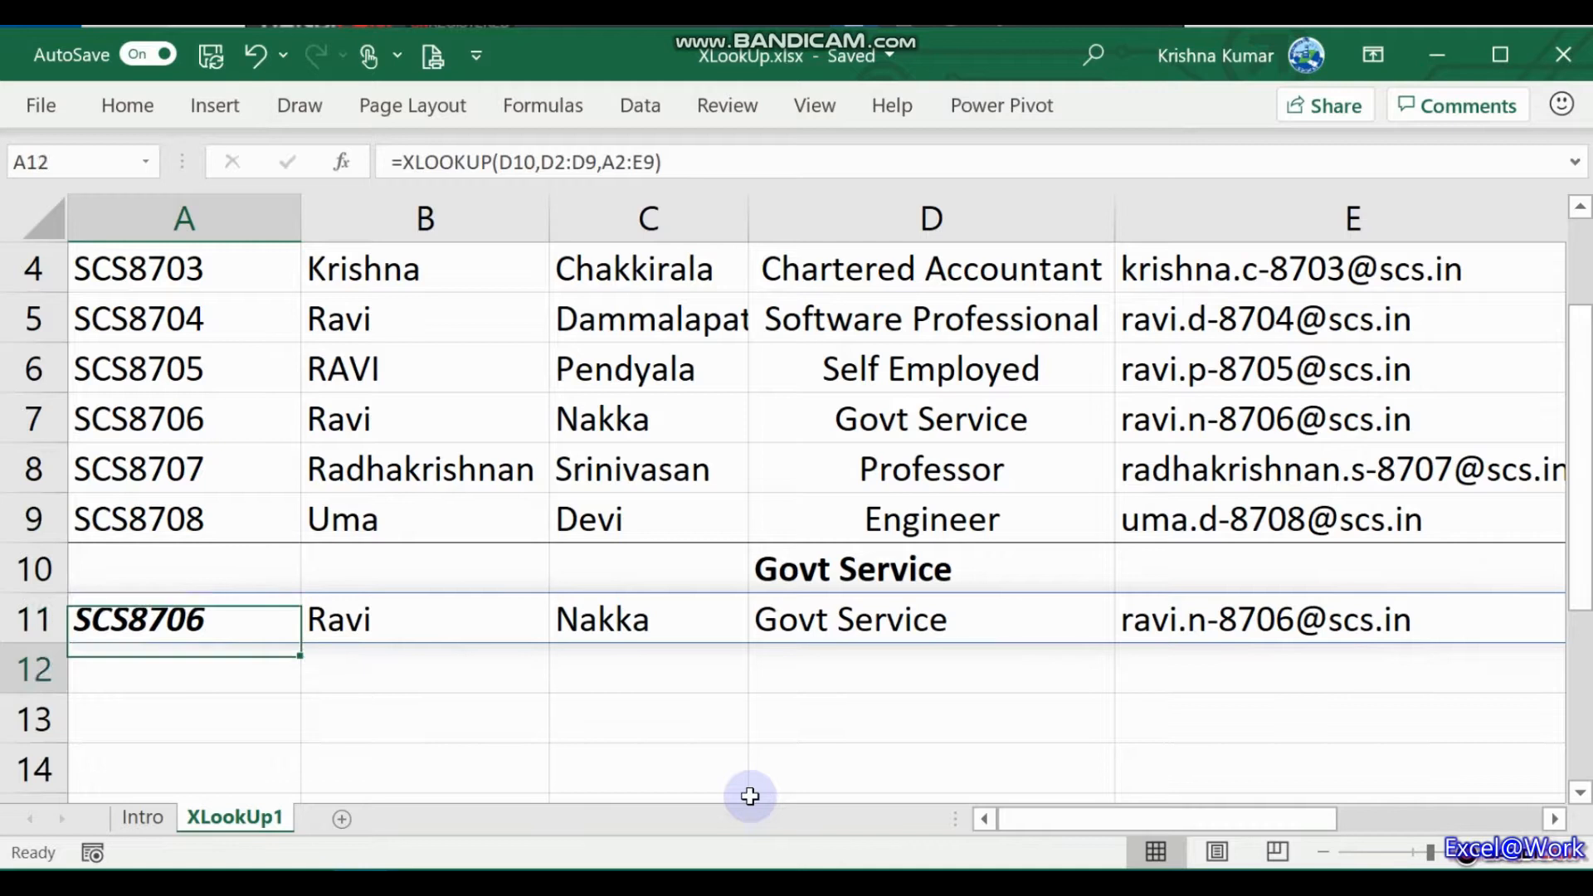
pyautogui.press('Up')
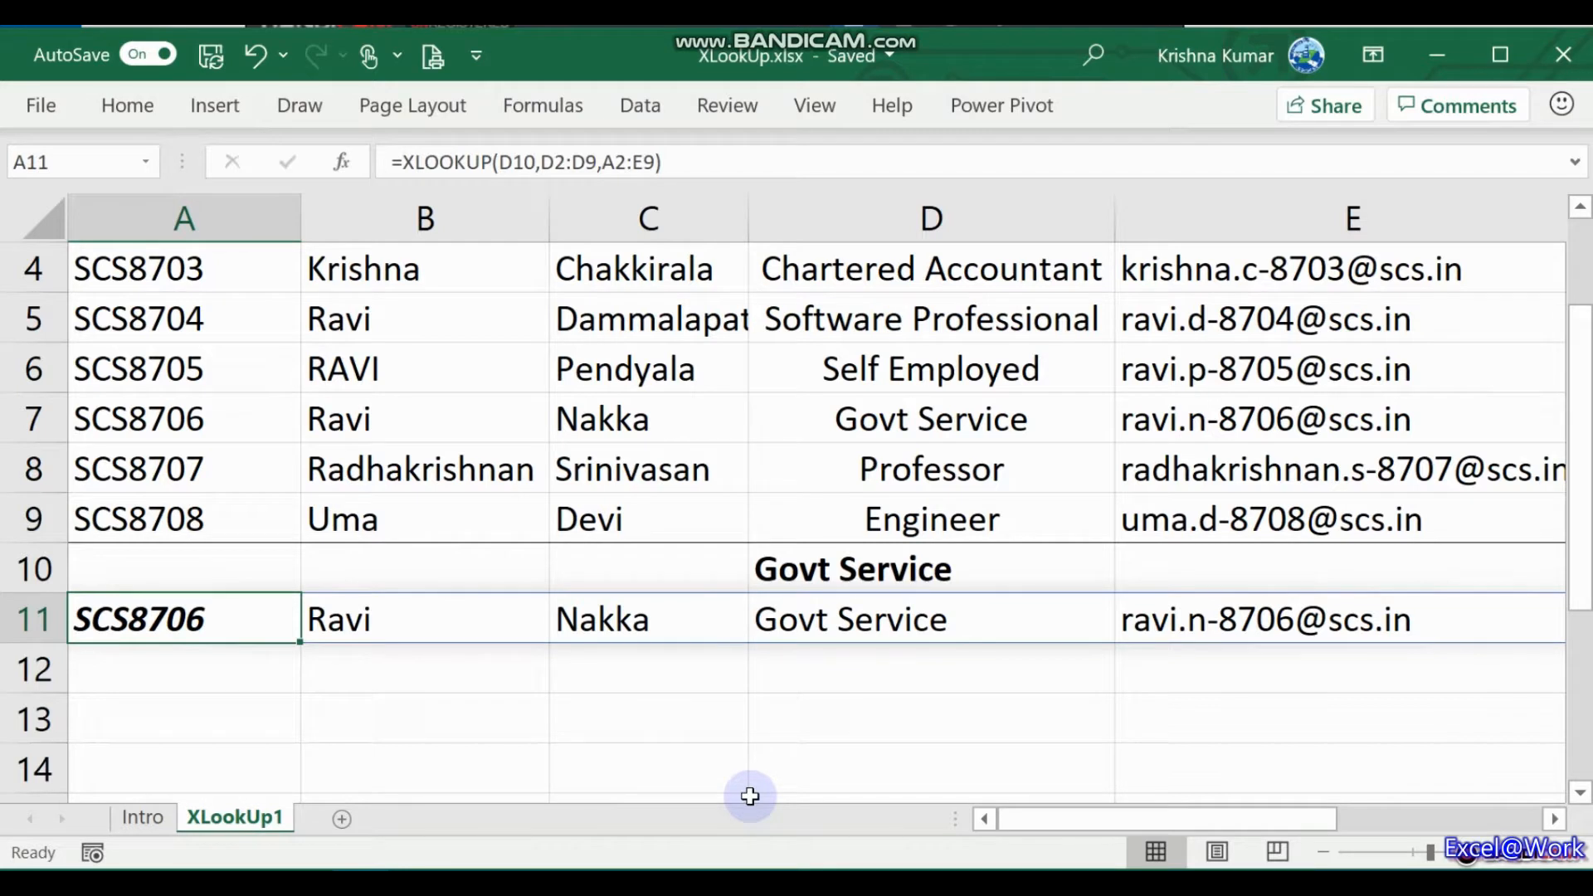
pyautogui.press('Down')
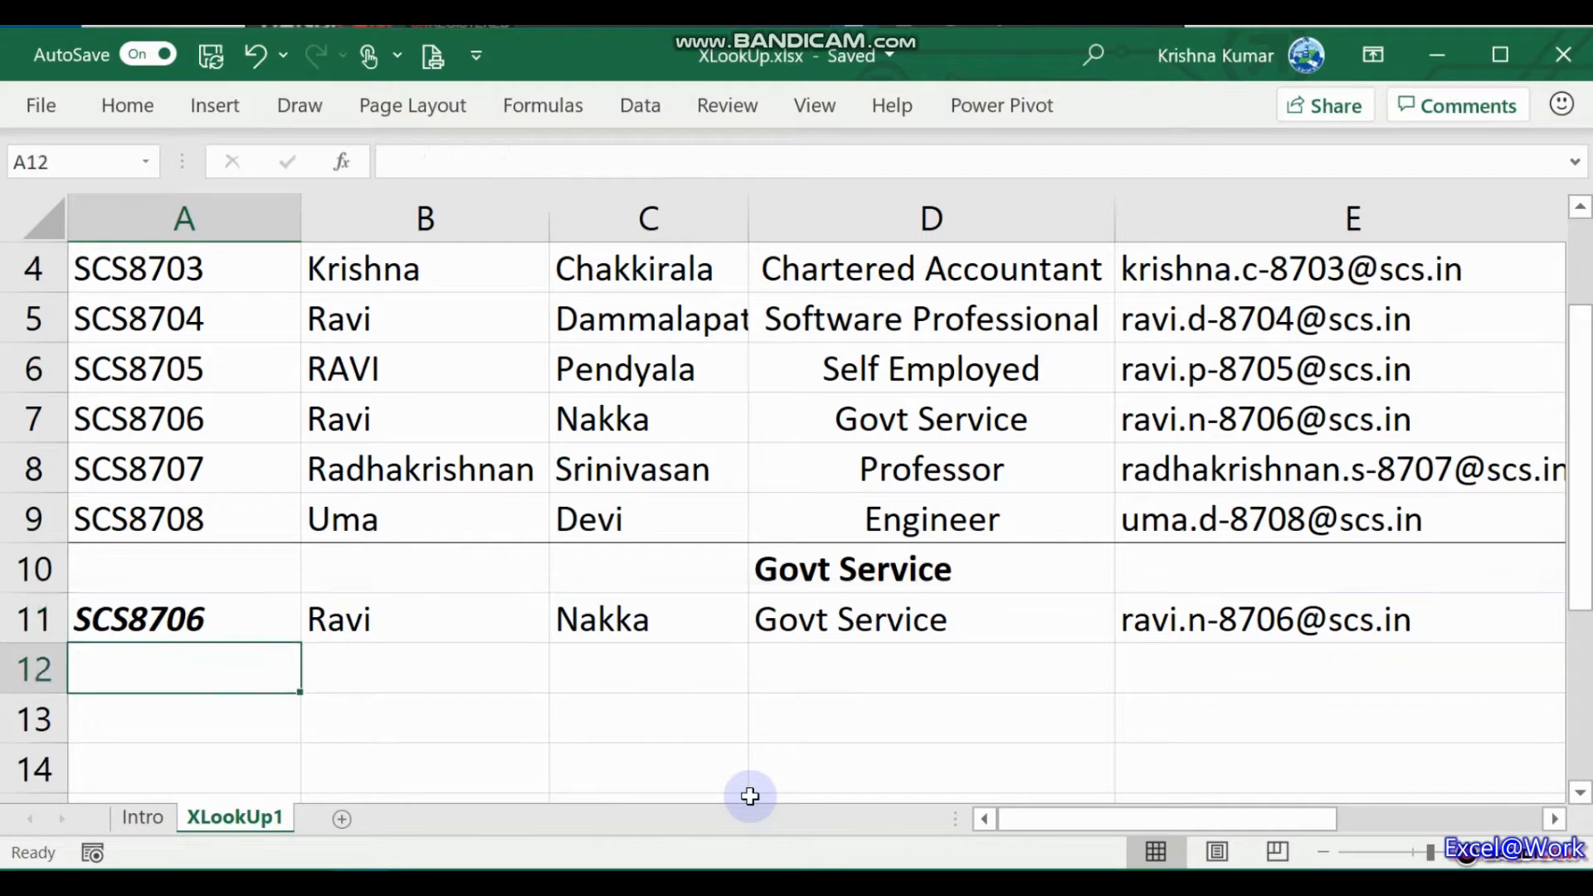
pyautogui.press('Up')
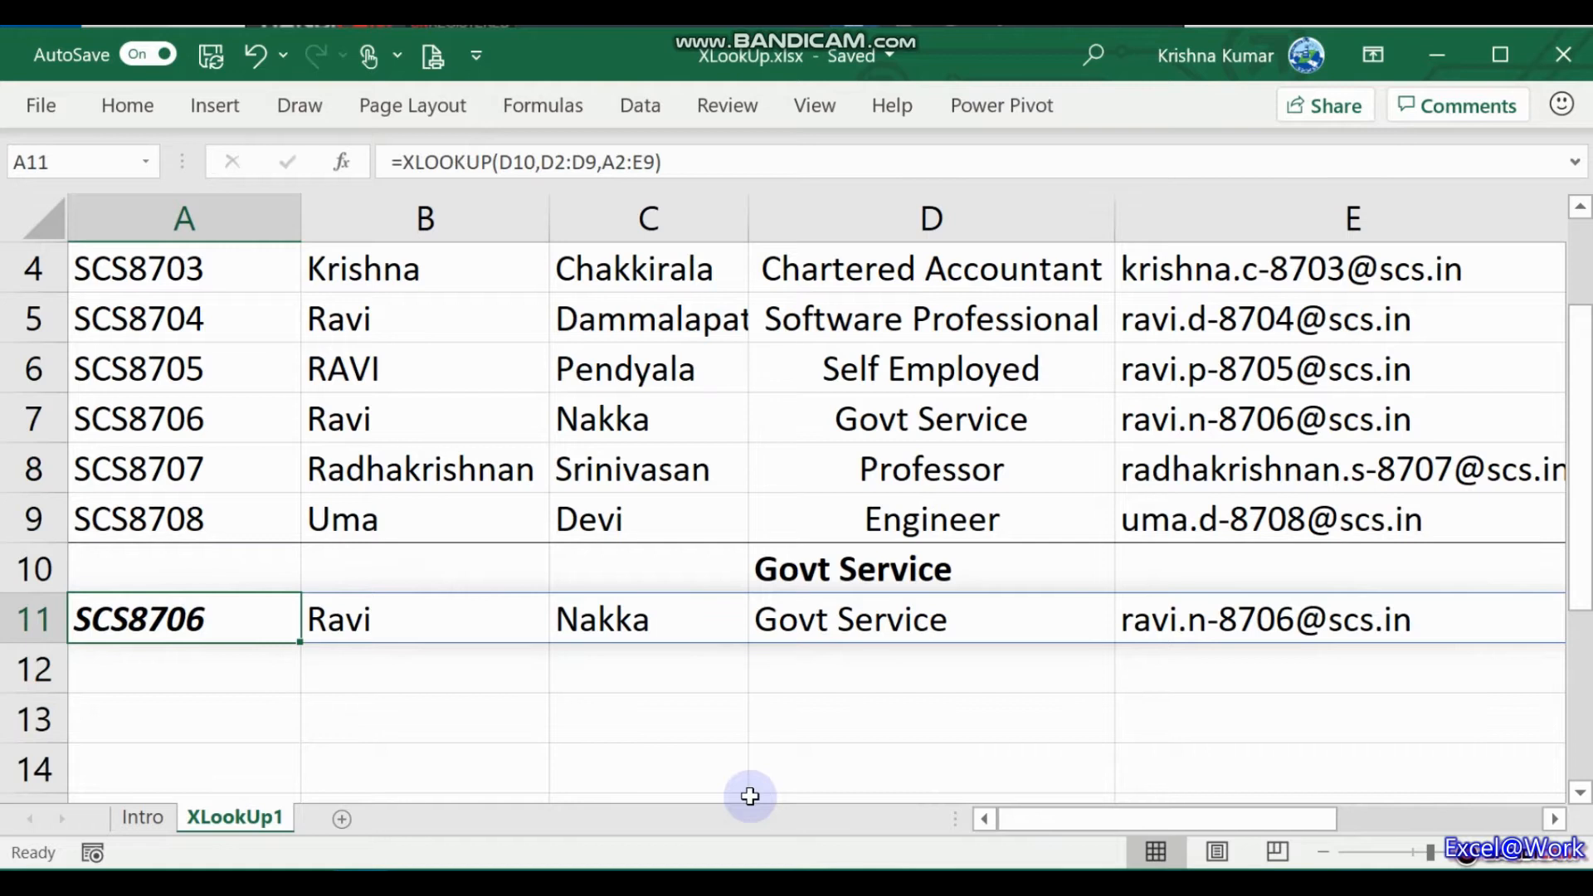
pyautogui.press('F2')
pyautogui.press('Left')
pyautogui.press('Left')
pyautogui.press('Left')
pyautogui.press('Left')
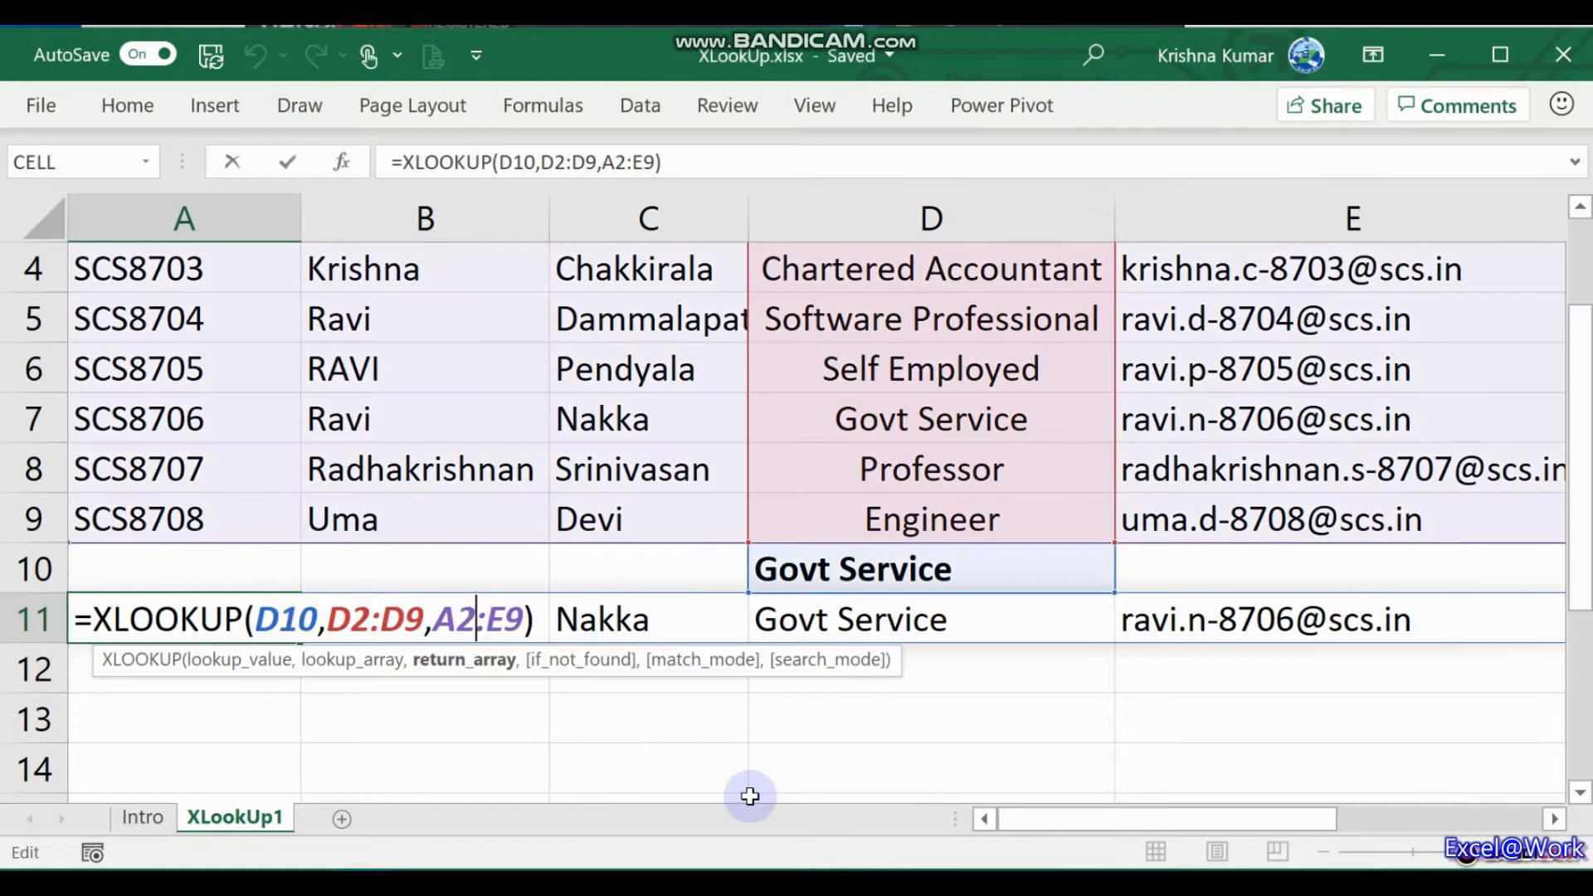
pyautogui.press('Right')
pyautogui.press('Escape')
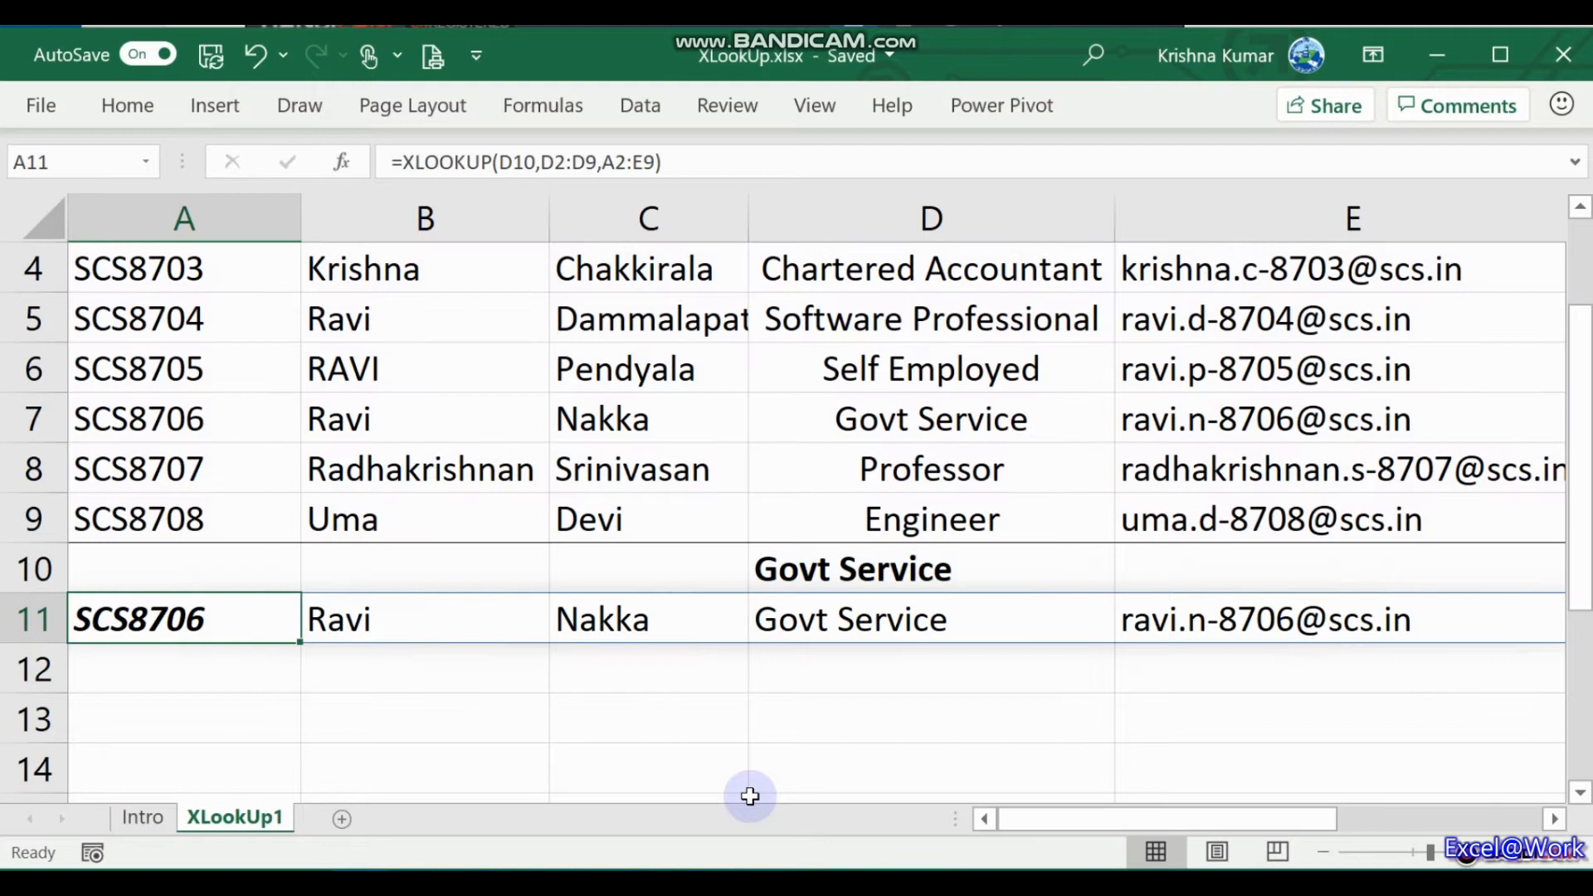
# - Change the return array of the XLOOKUP formula in A11 to B2:B9 so it returns only the first name
pyautogui.press('F2')
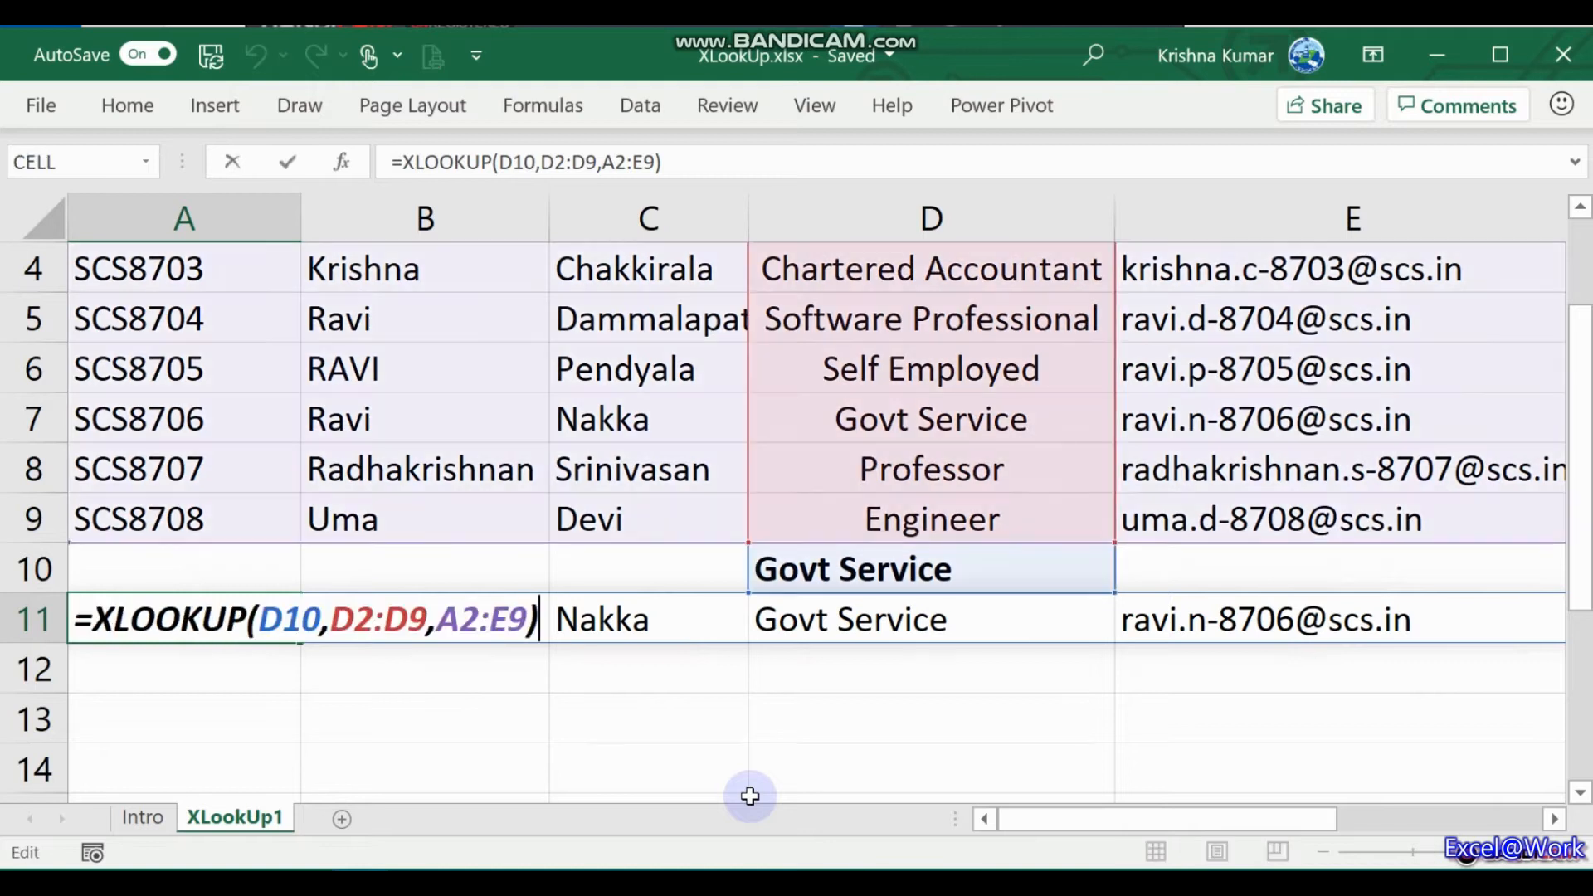
pyautogui.press('Left')
pyautogui.press('Left')
pyautogui.press('Left')
pyautogui.press('Left')
pyautogui.press('Left')
pyautogui.press('Left')
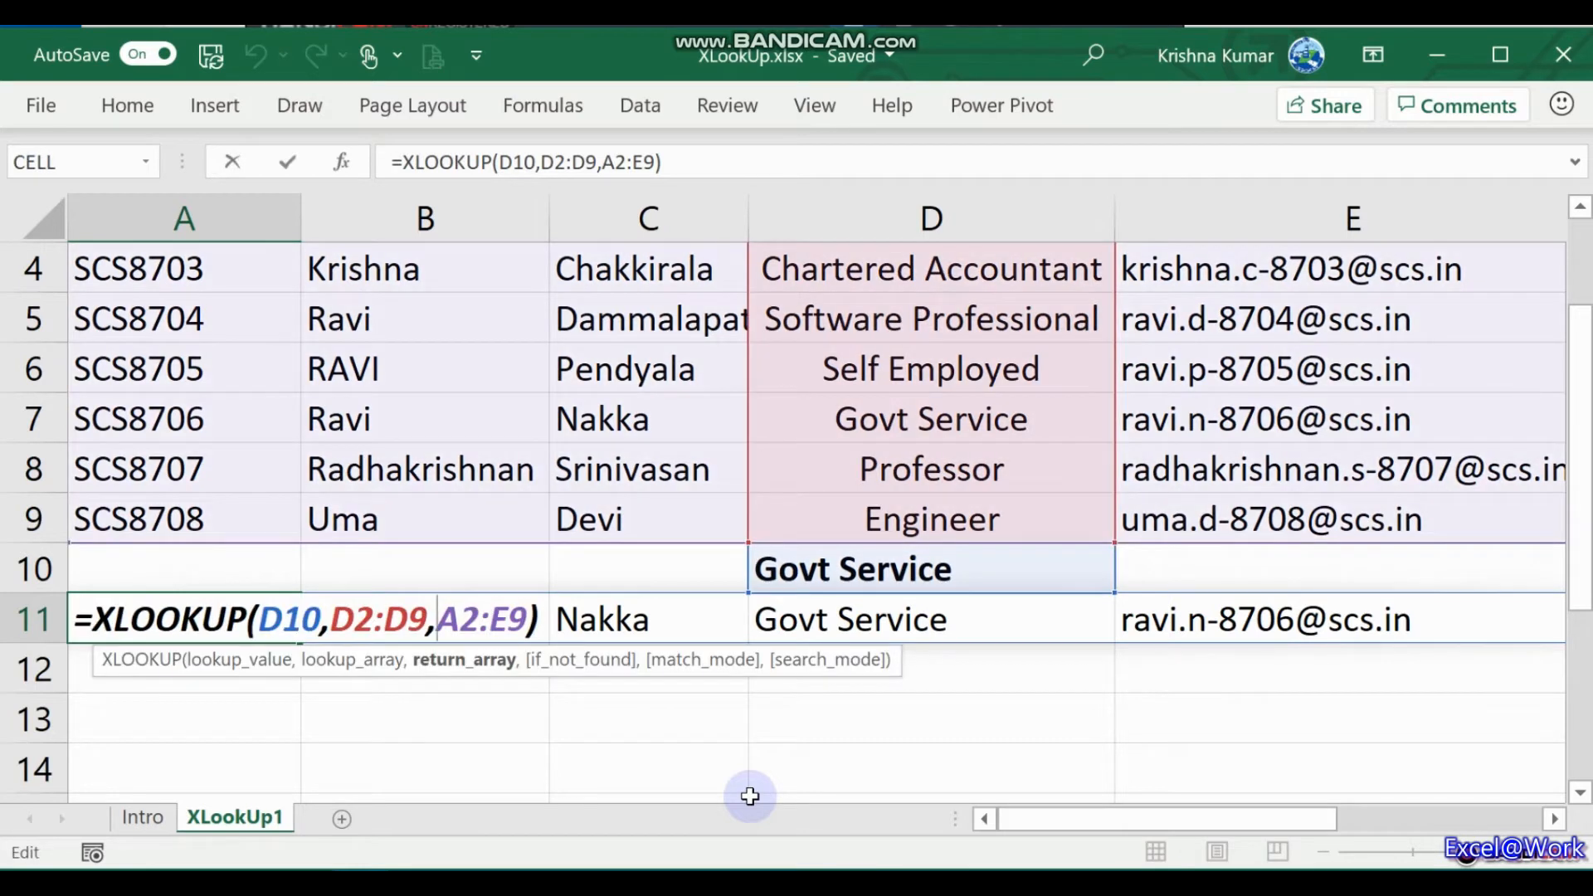
pyautogui.press('Delete')
pyautogui.write('B')
pyautogui.press('Right')
pyautogui.press('Right')
pyautogui.press('Delete')
pyautogui.write('B')
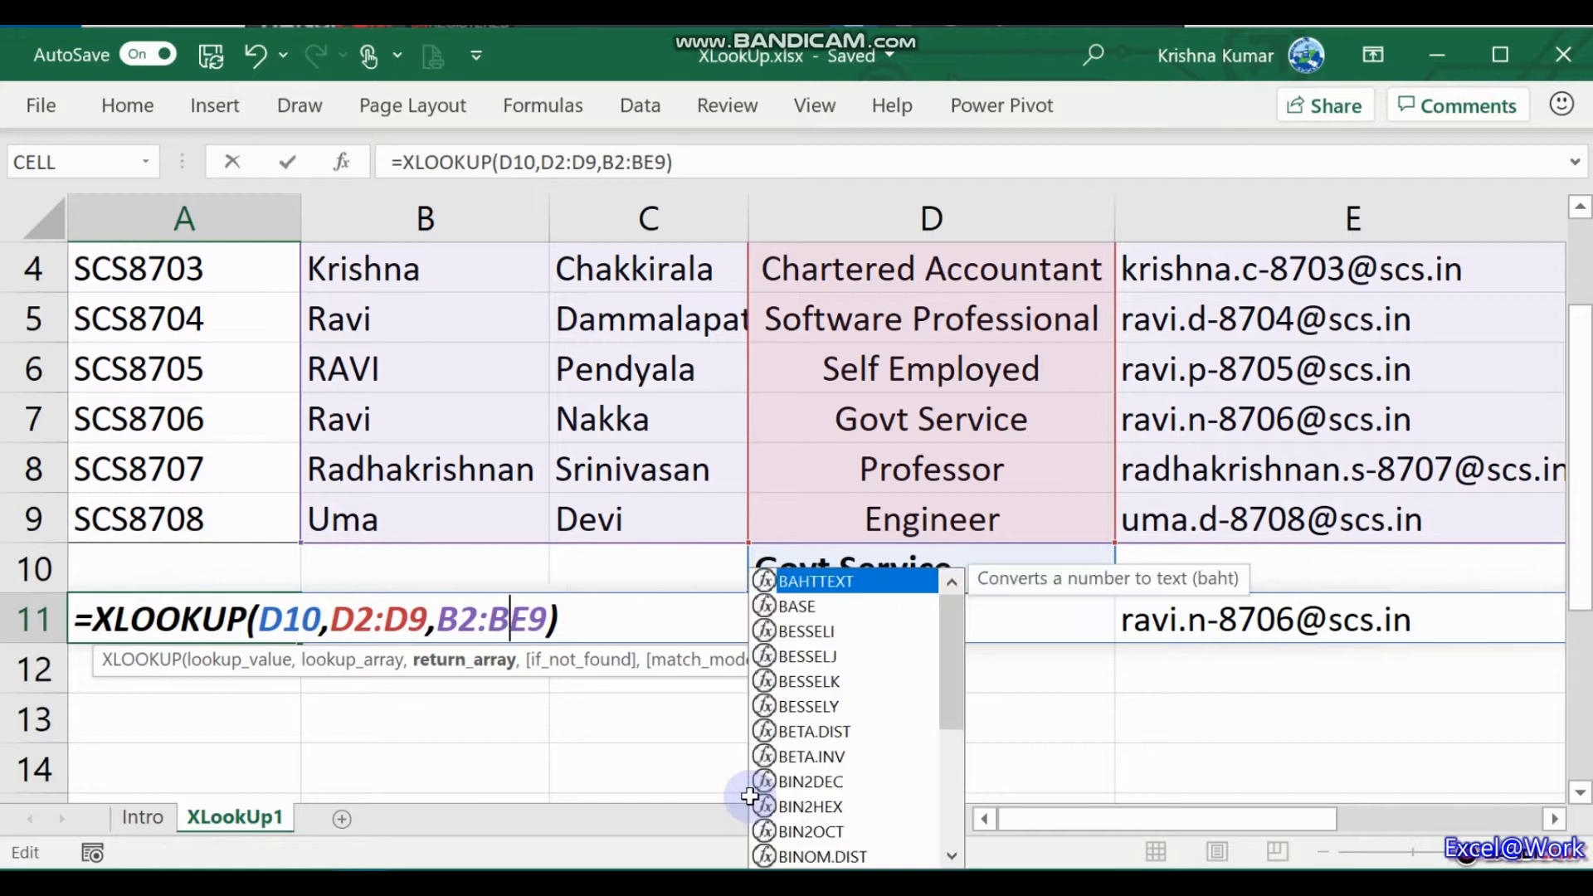
pyautogui.press('Return')
# - Check the cells beside A11 along row 11 for any remaining spilled results
pyautogui.press('Right')
pyautogui.press('Right')
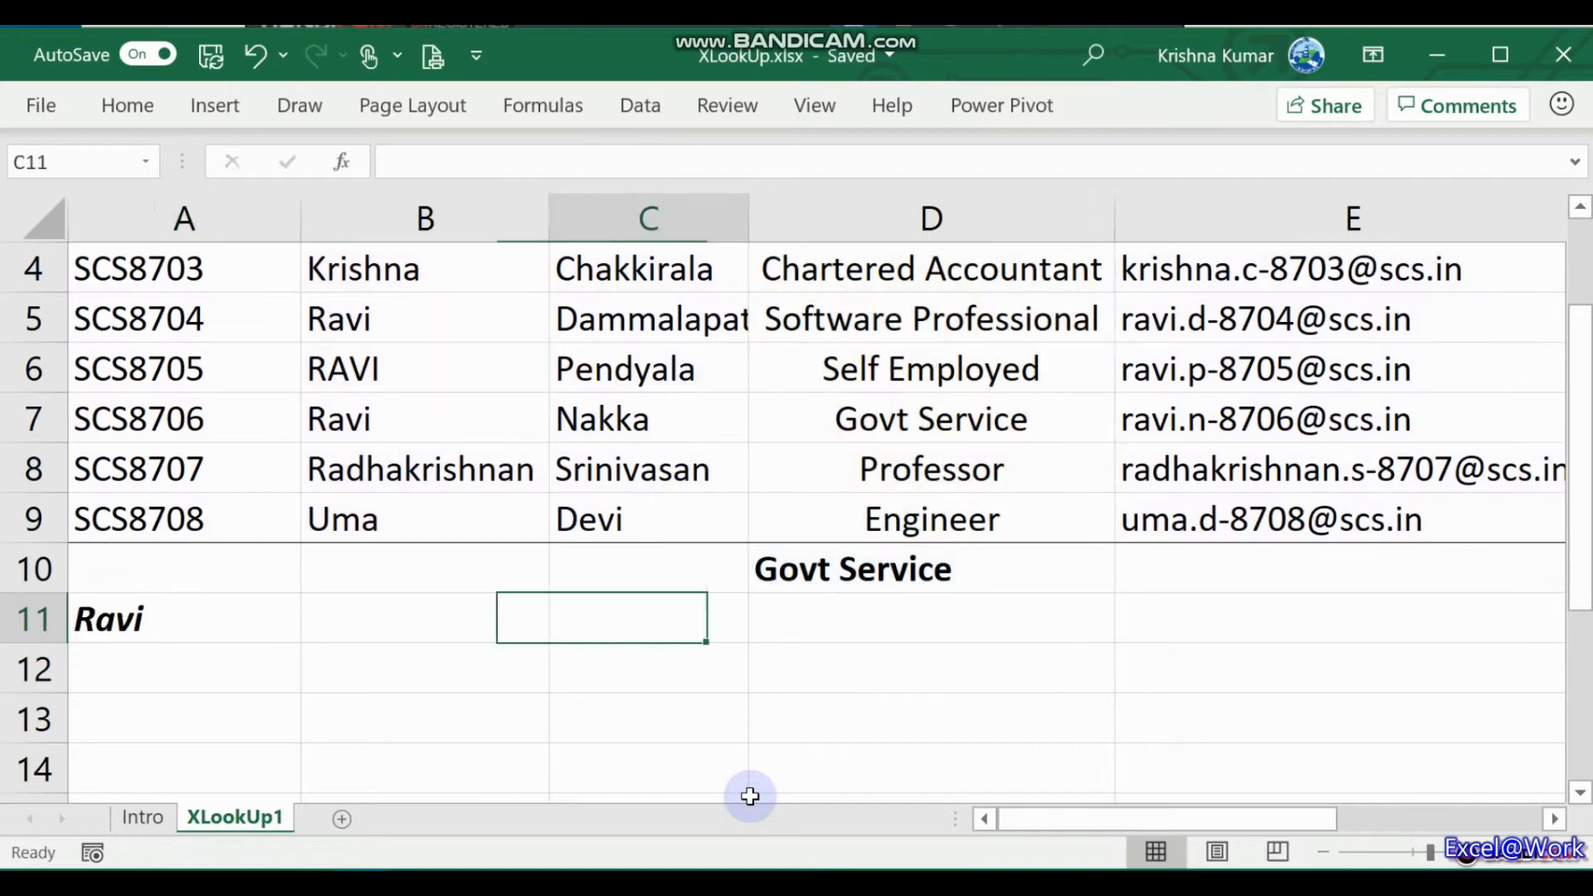
pyautogui.press('Right')
pyautogui.press('Right')
pyautogui.press('Left')
pyautogui.press('Left')
pyautogui.press('Left')
pyautogui.press('Left')
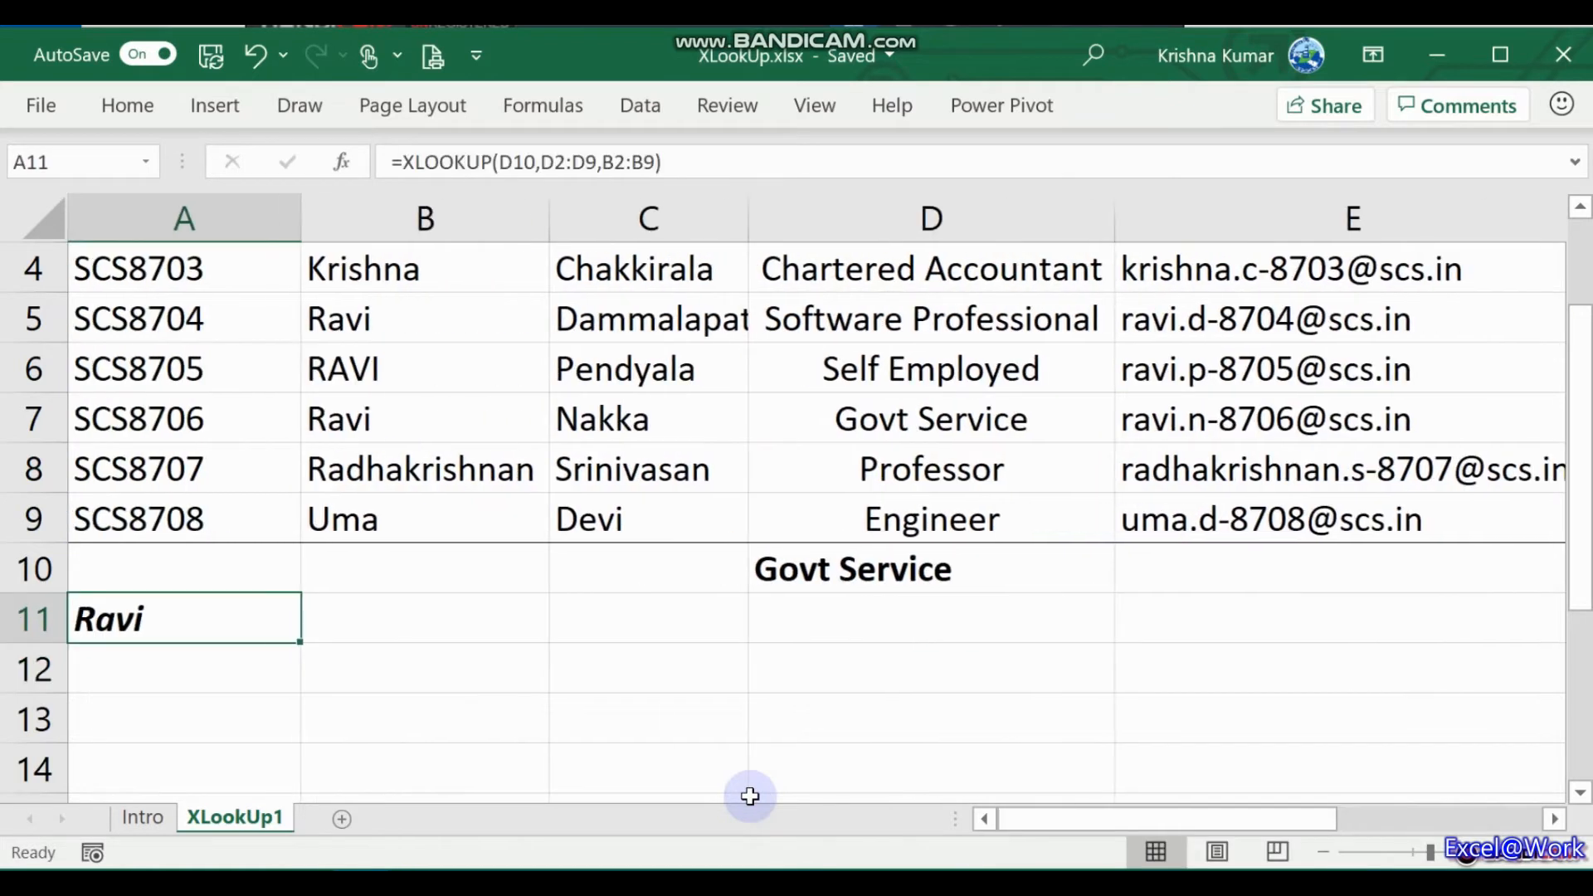
# - Move the XLOOKUP formula from cell A11 to cell B11 by cutting and pasting it
pyautogui.hotkey('ctrl', 'x')
pyautogui.press('Right')
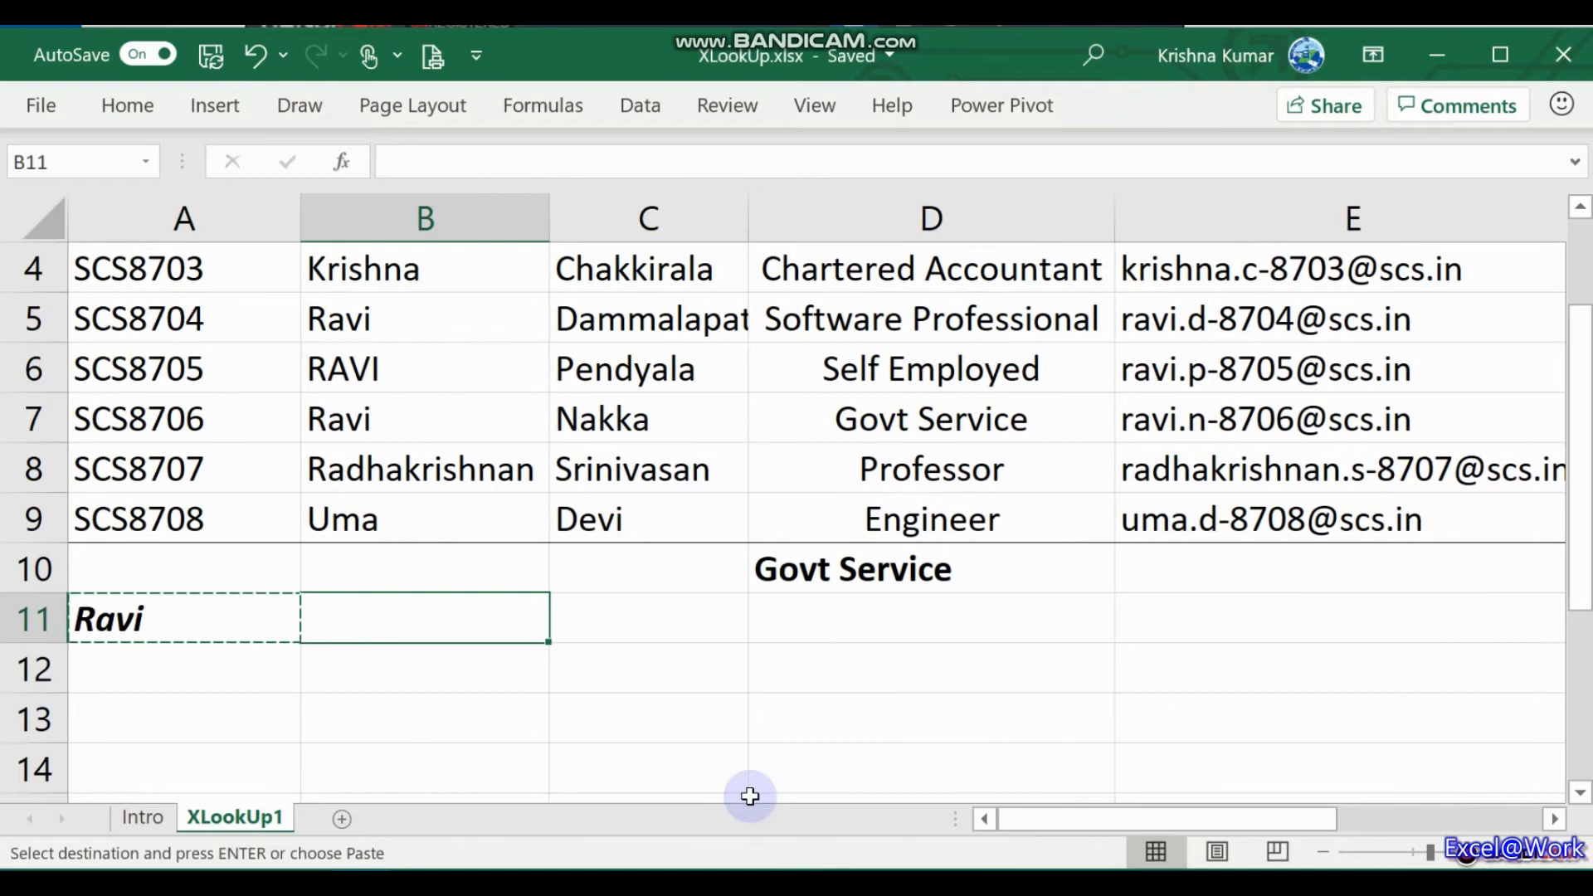
pyautogui.hotkey('ctrl', 'v')
# - Review the First Name column up through the table, and return to the moved XLOOKUP formula in B11
pyautogui.press('Down')
pyautogui.press('Up')
pyautogui.press('Up')
pyautogui.press('Up')
pyautogui.press('Up')
pyautogui.press('Up')
pyautogui.press('Up')
pyautogui.press('Up')
pyautogui.press('Up')
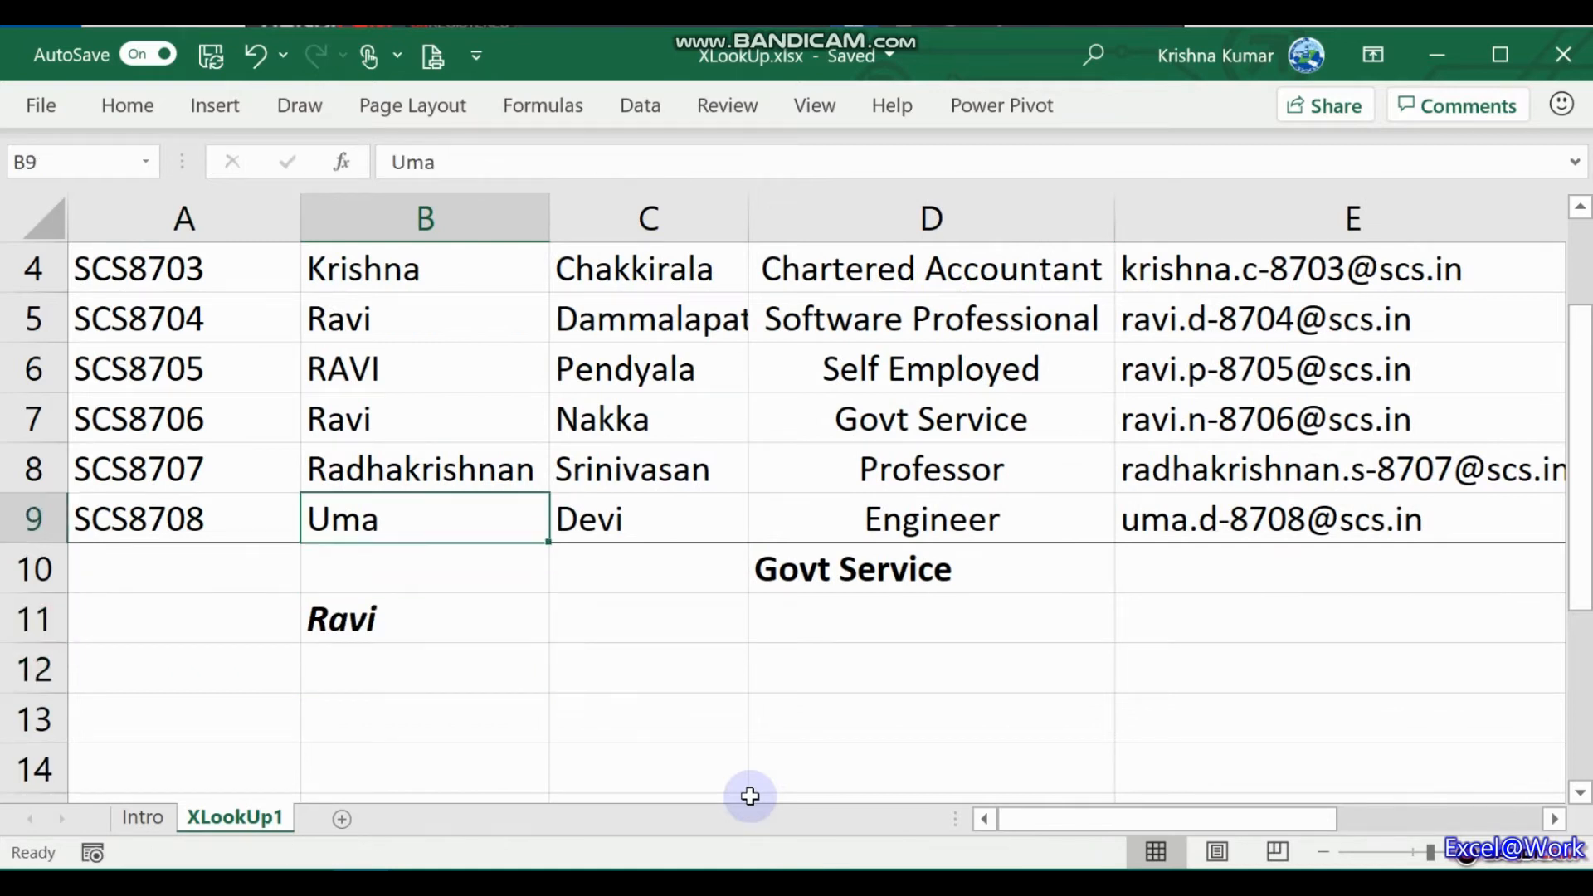
pyautogui.press('Up')
pyautogui.press('Up')
pyautogui.press('Down')
pyautogui.press('Down')
pyautogui.press('Down')
pyautogui.press('Down')
pyautogui.press('Down')
pyautogui.press('Down')
pyautogui.press('Down')
pyautogui.press('Down')
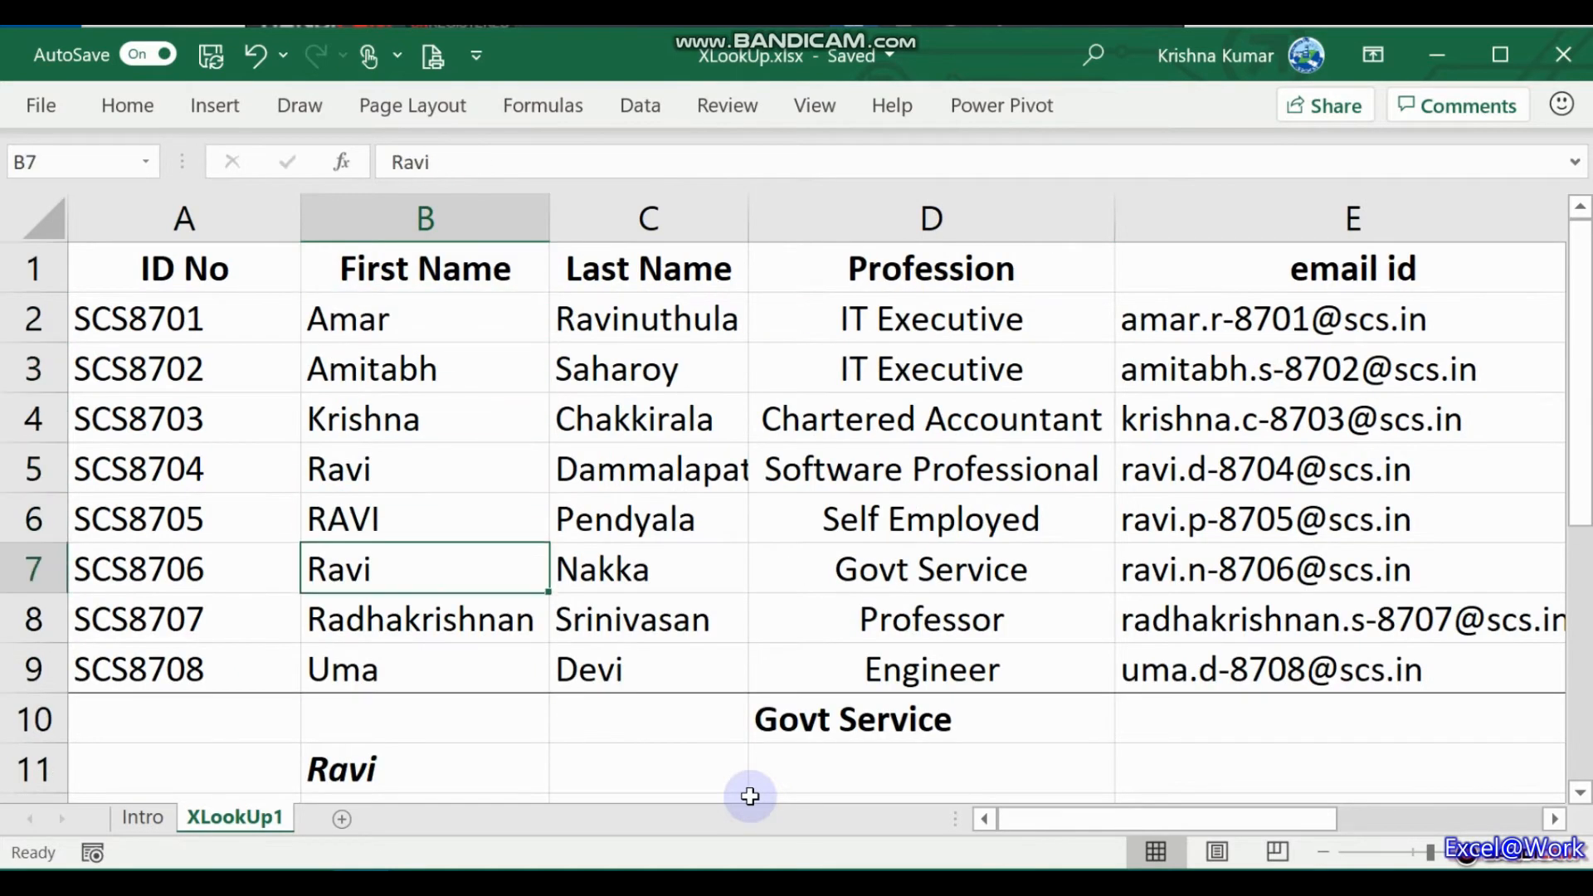
pyautogui.press('Down')
pyautogui.press('Down')
pyautogui.press('Up')
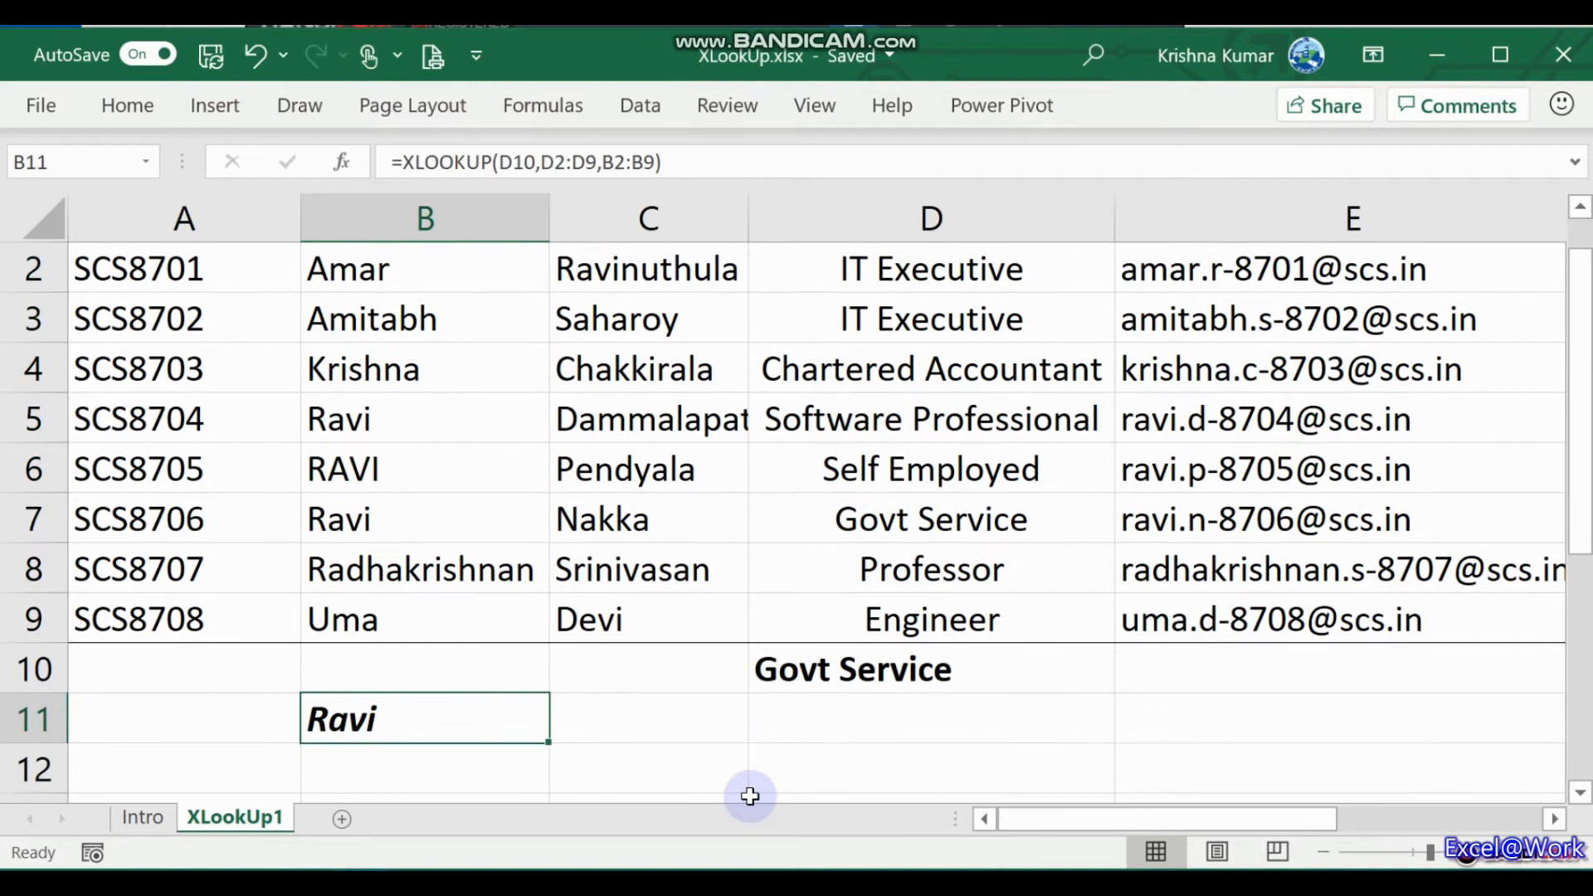
# - Replace the lookup value in cell D10 with Private Practive, a profession missing from the table
pyautogui.press('Right')
pyautogui.press('Right')
pyautogui.press('Up')
pyautogui.press('F2')
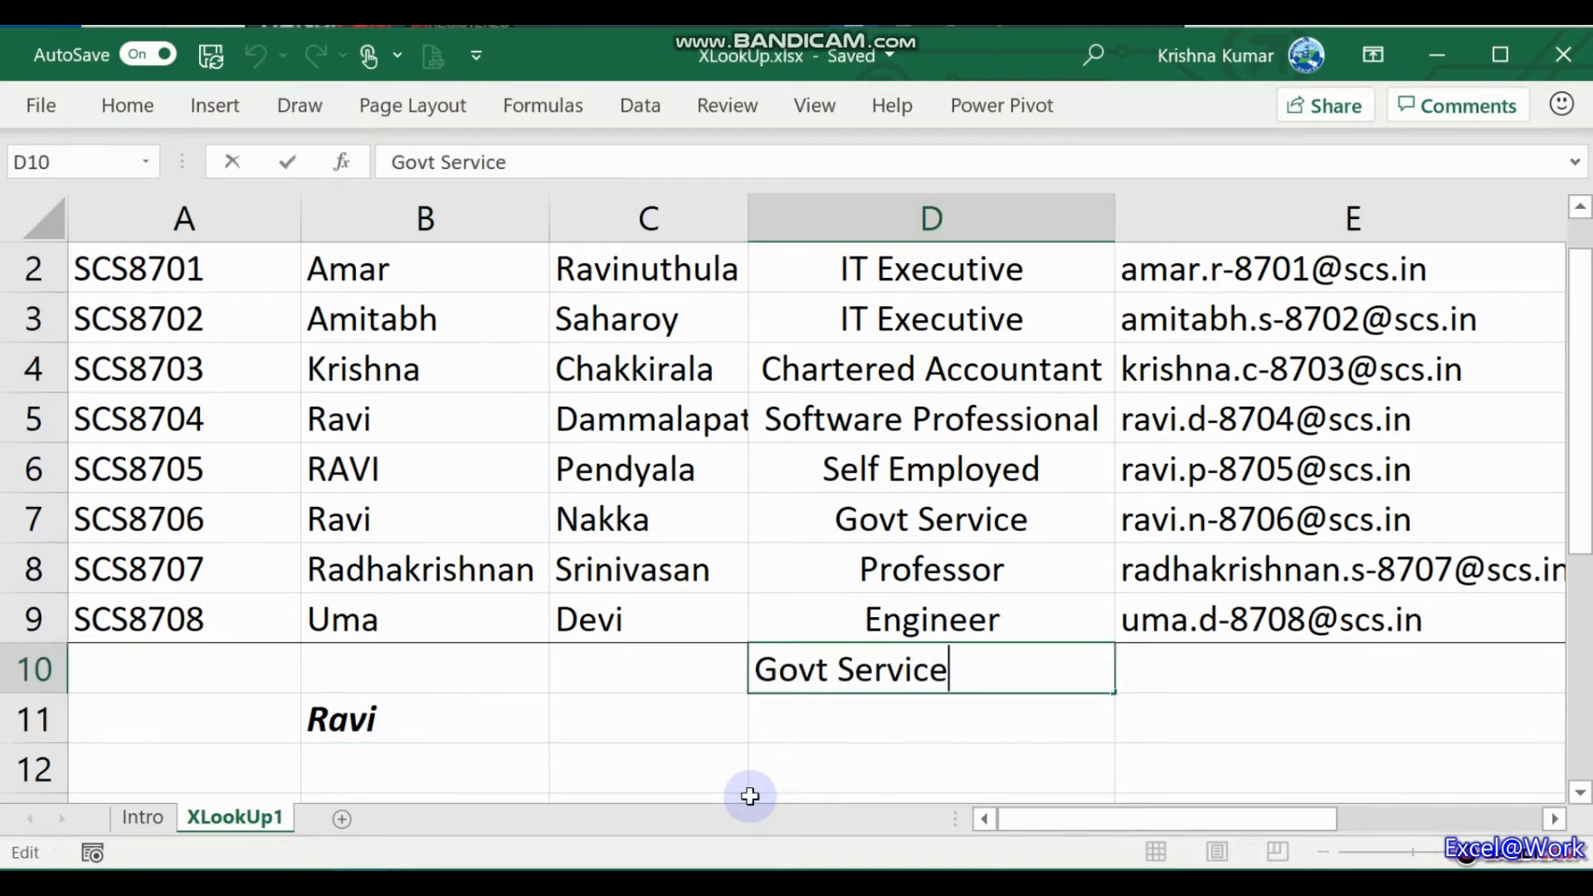
pyautogui.press('Left')
pyautogui.hotkey('ctrl', 'Left')
pyautogui.hotkey('ctrl', 'Left')
pyautogui.write('p')
pyautogui.press('BackSpace')
pyautogui.write('Pr')
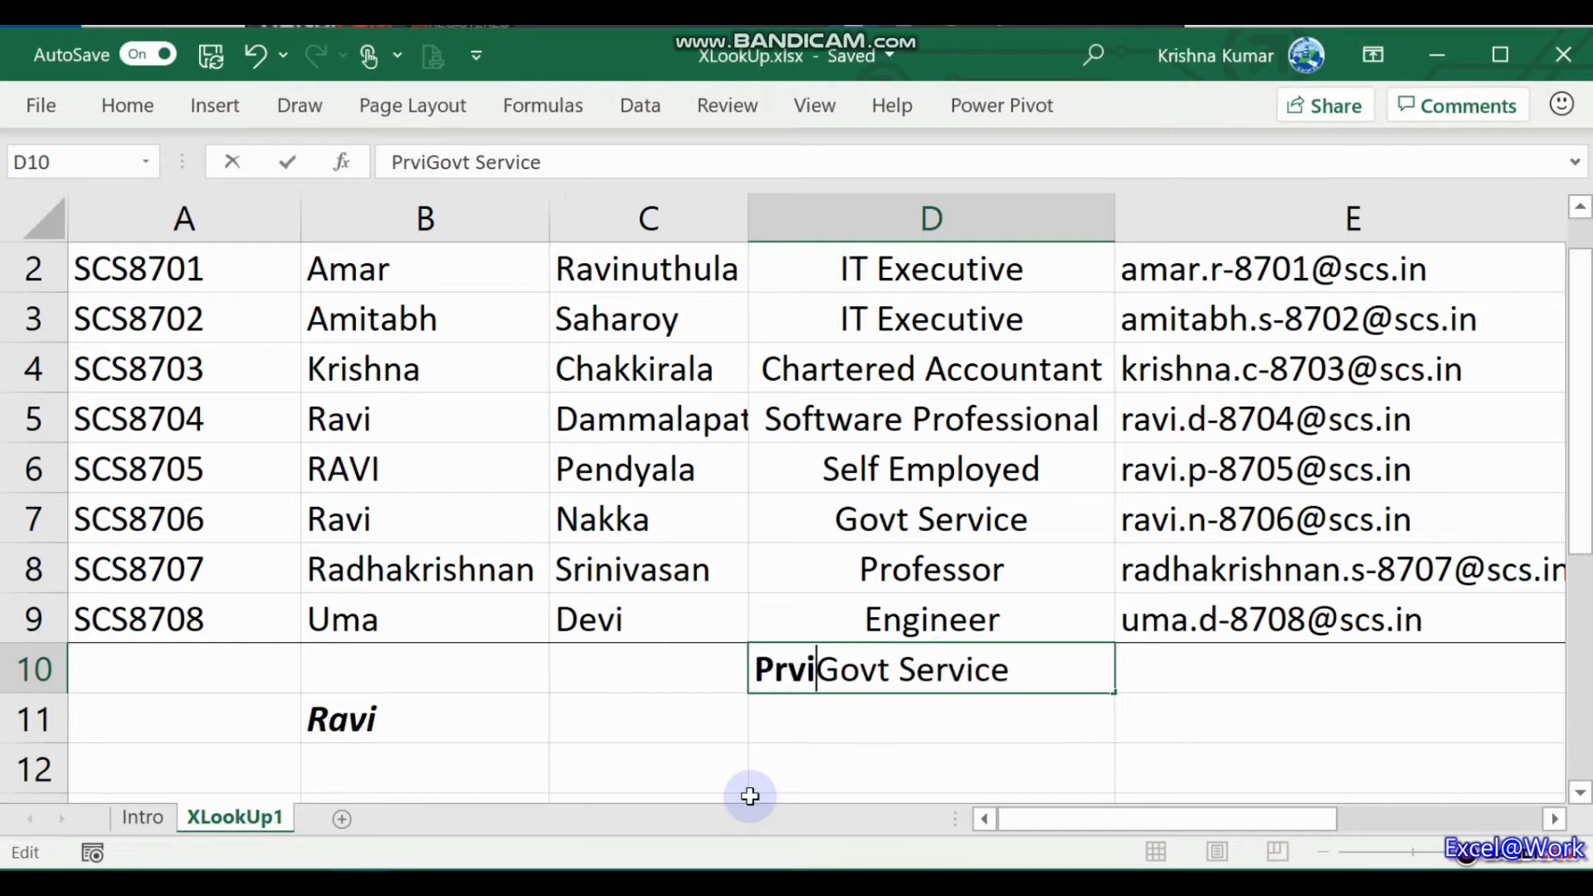
pyautogui.press('BackSpace')
pyautogui.press('BackSpace')
pyautogui.write('ivate Practive')
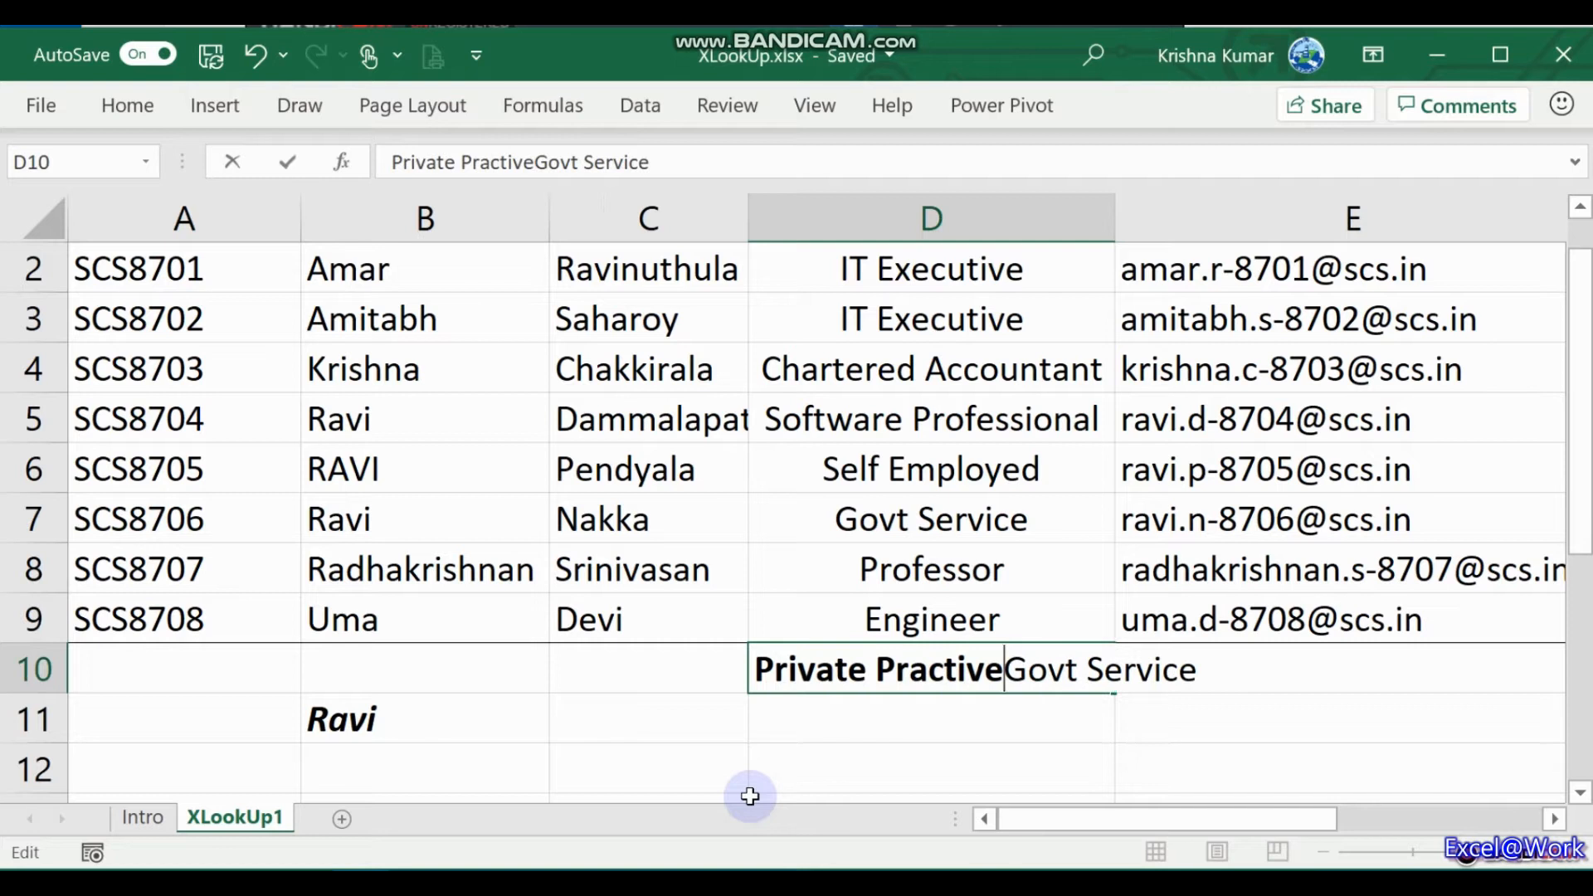
pyautogui.hotkey('shift', 'End')
pyautogui.press('Delete')
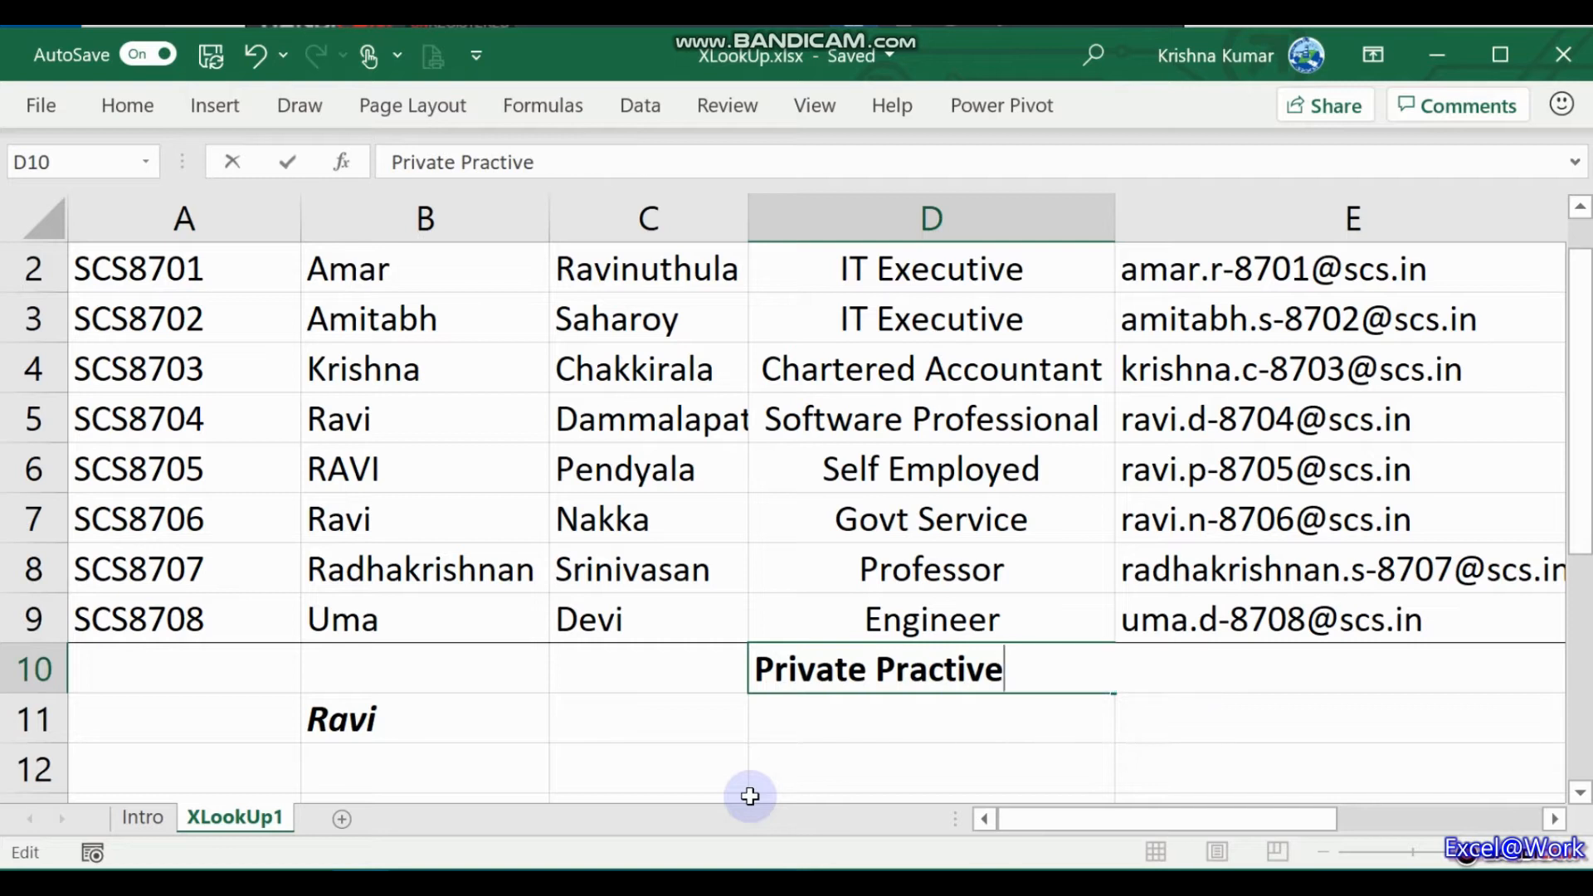
pyautogui.press('Return')
# - Add "Please check the data" as the if_not_found argument of the XLOOKUP formula in cell B11
pyautogui.press('Left')
pyautogui.press('Left')
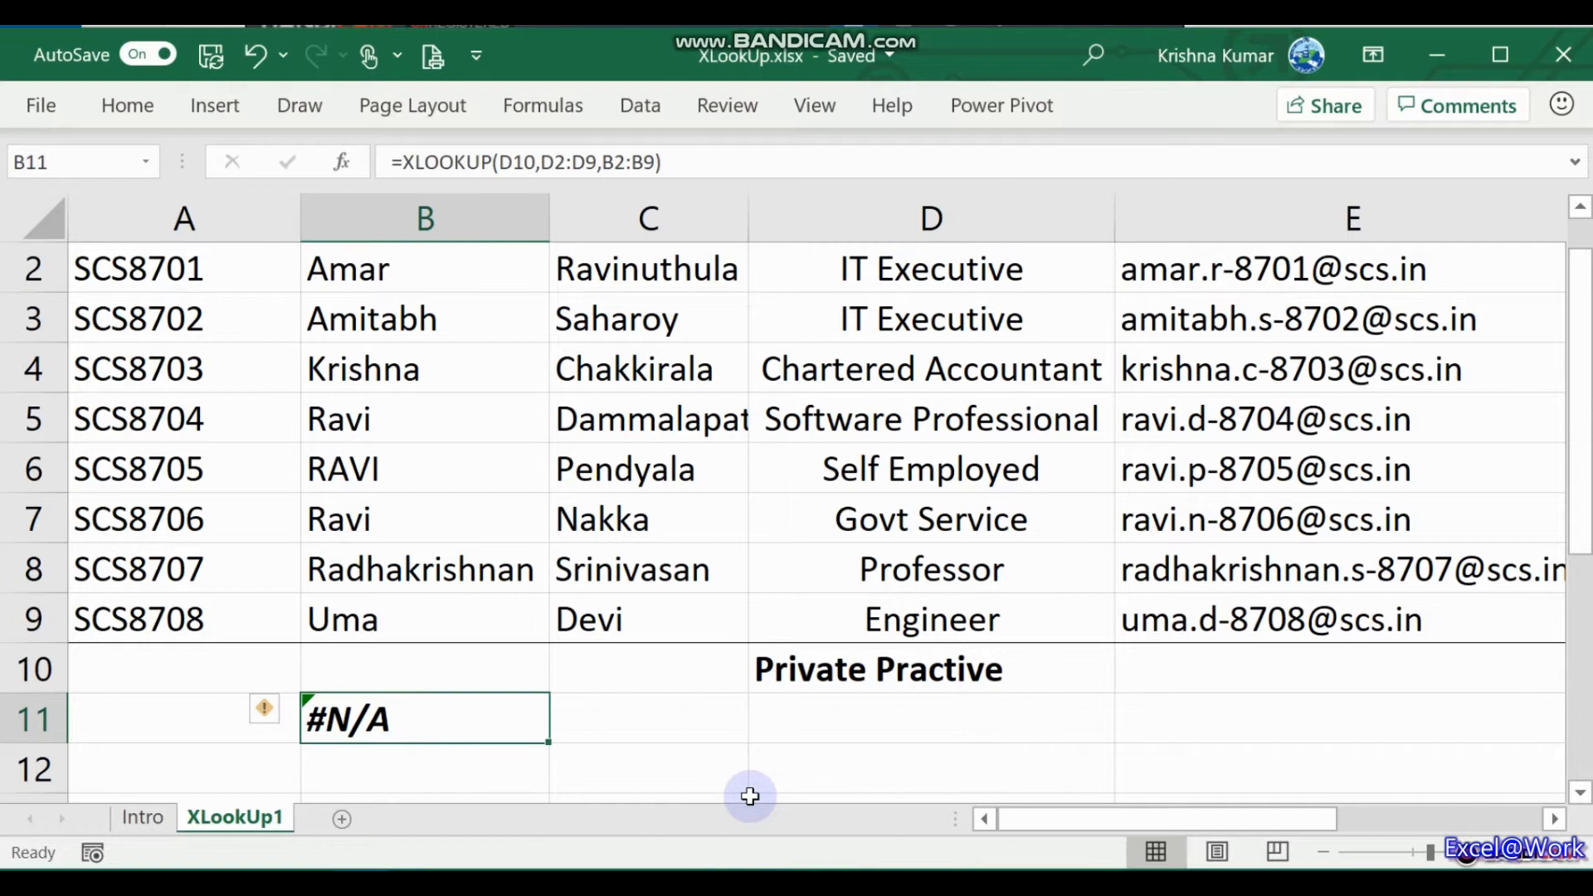
pyautogui.press('F2')
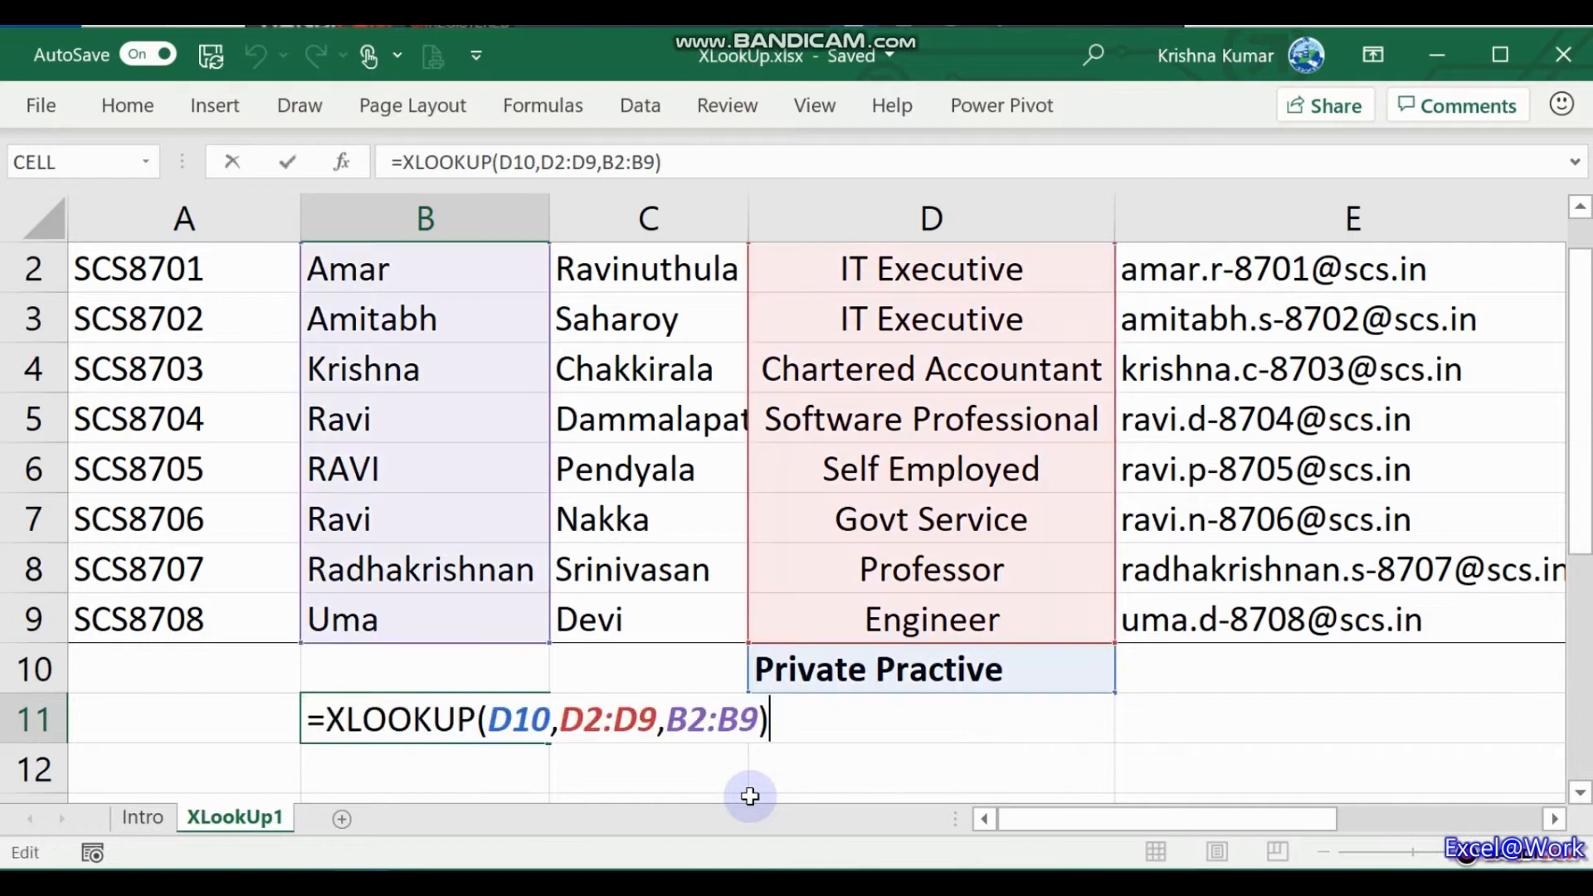
pyautogui.press('Left')
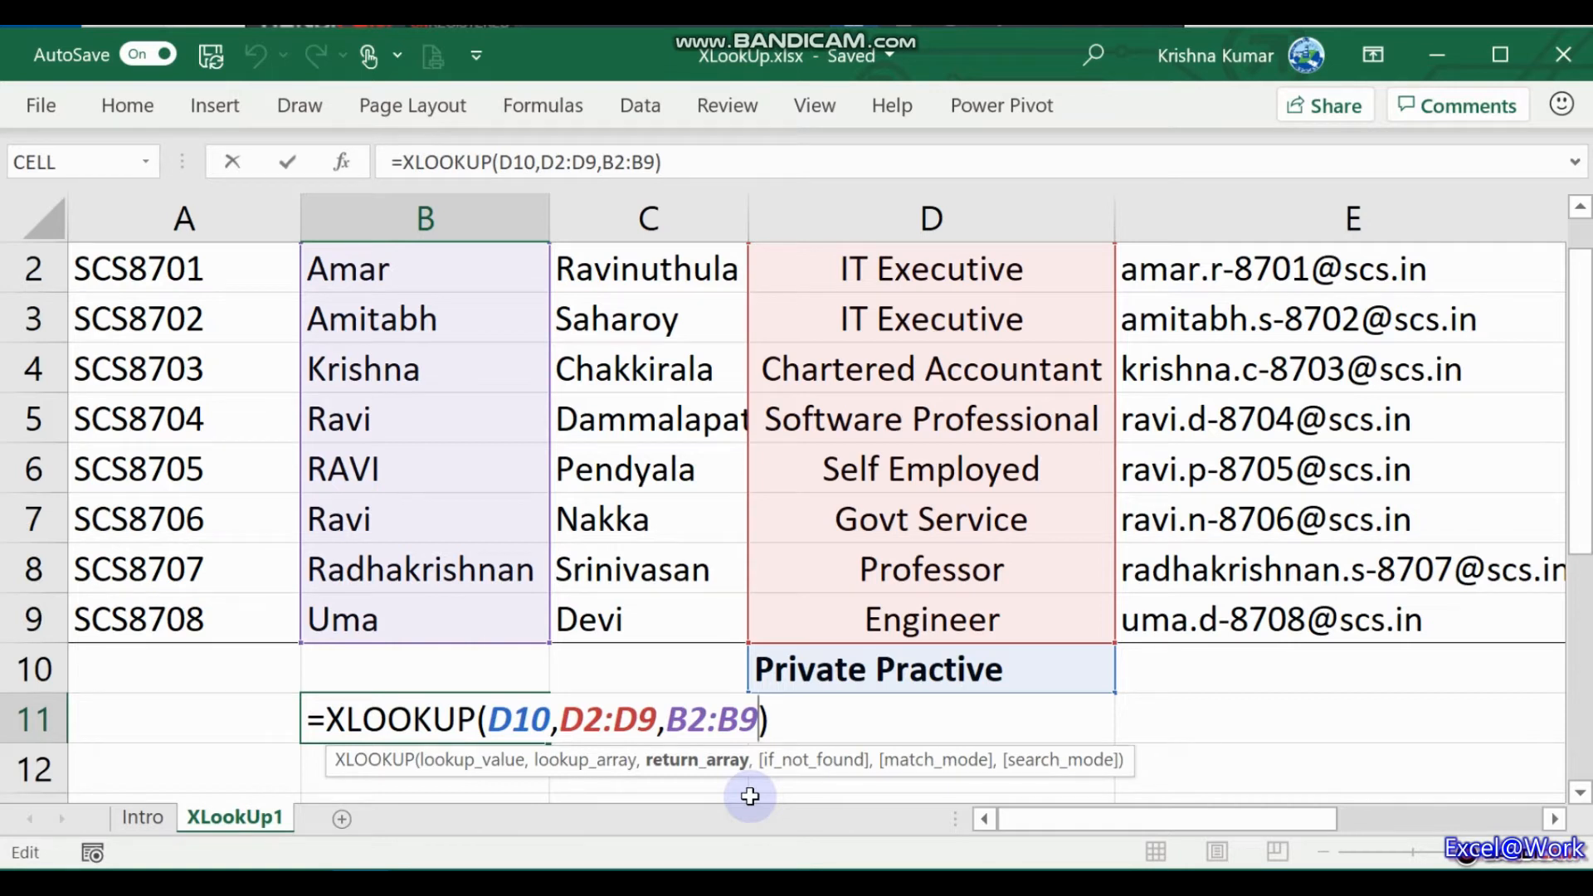
pyautogui.write(',')
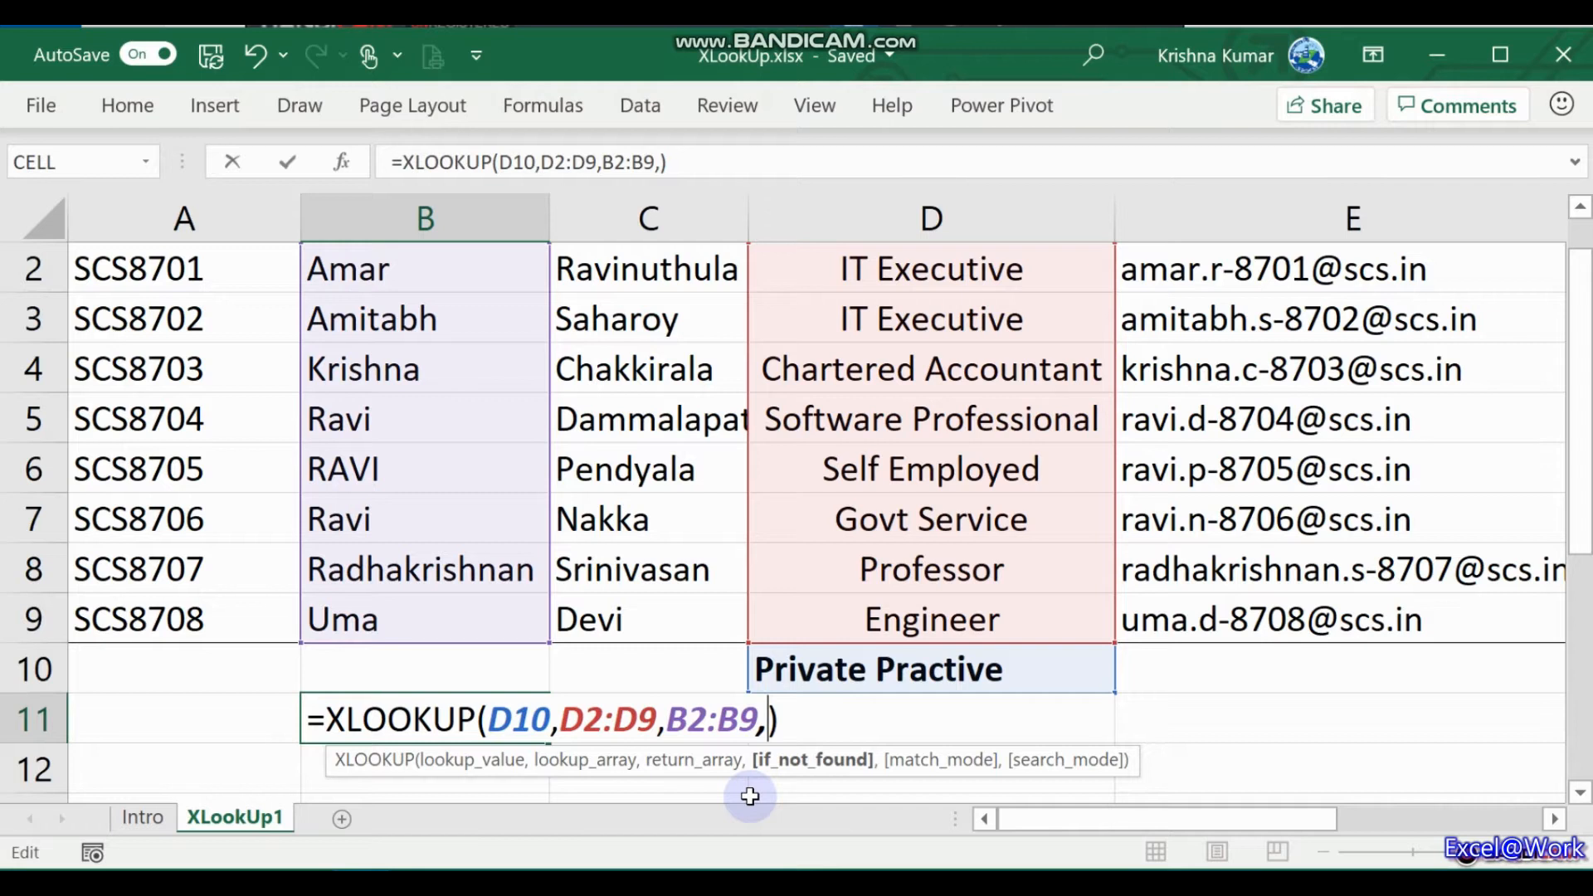
pyautogui.write('"Pleas')
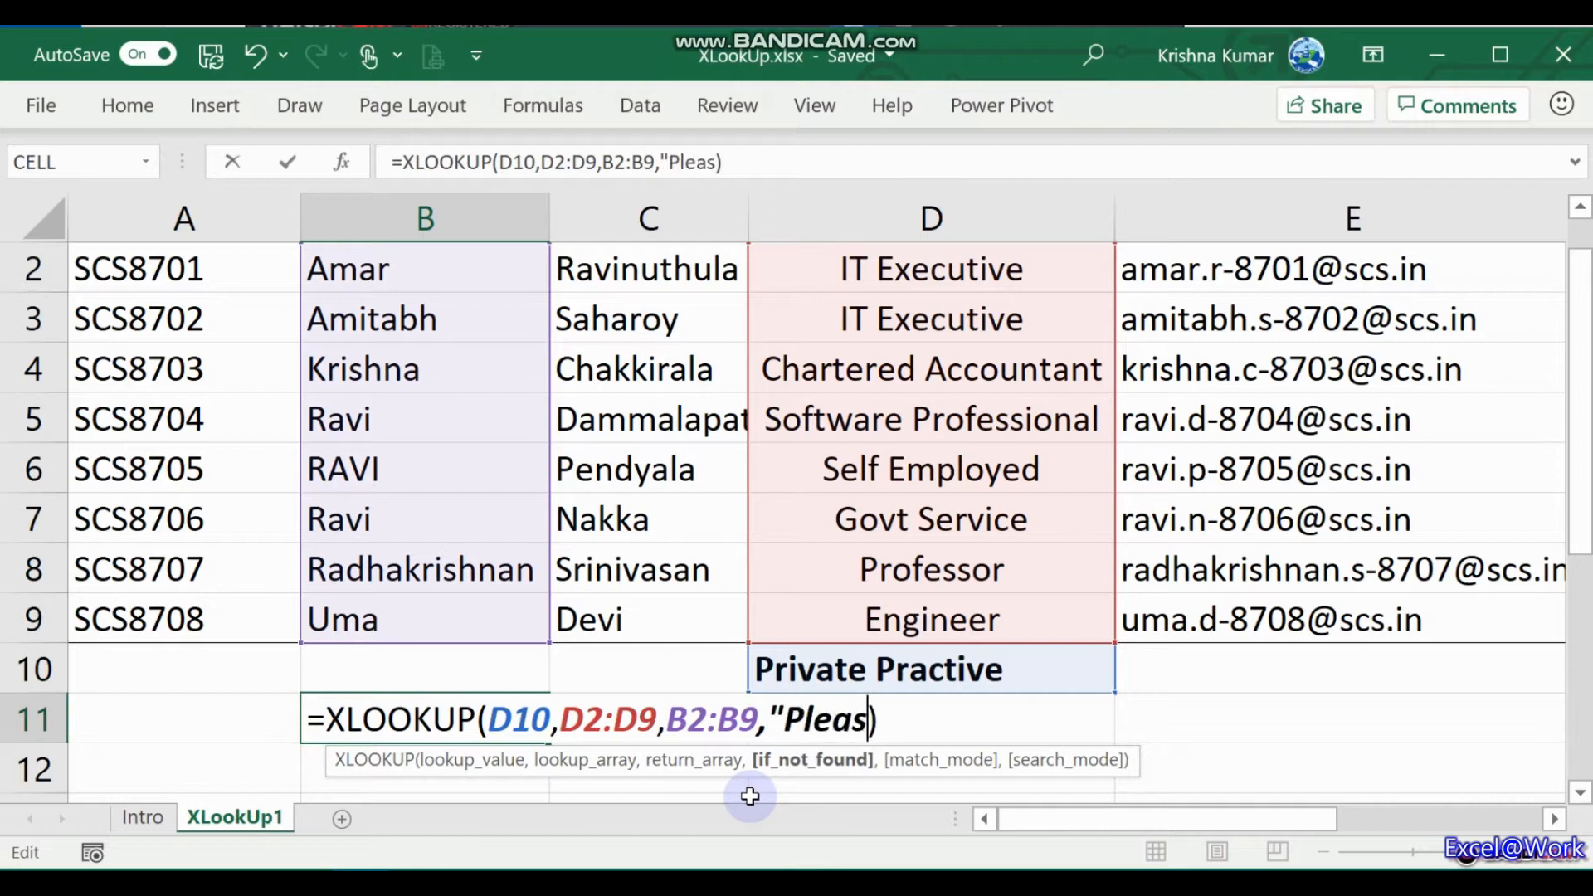
pyautogui.write('ce')
pyautogui.press('BackSpace')
pyautogui.press('BackSpace')
pyautogui.write('e check')
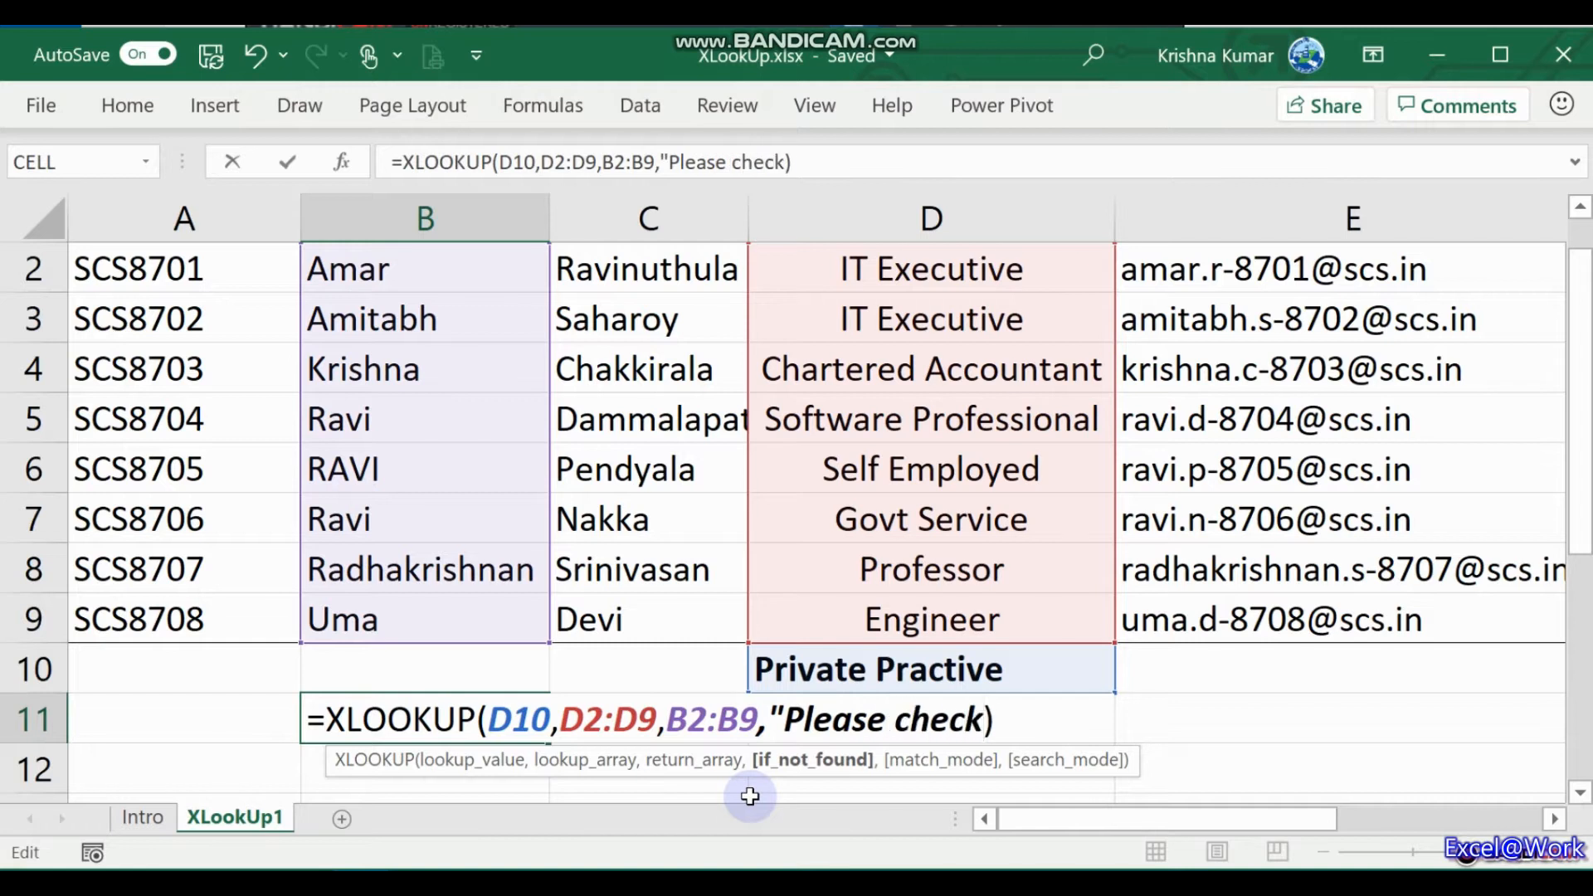
pyautogui.write(' the ')
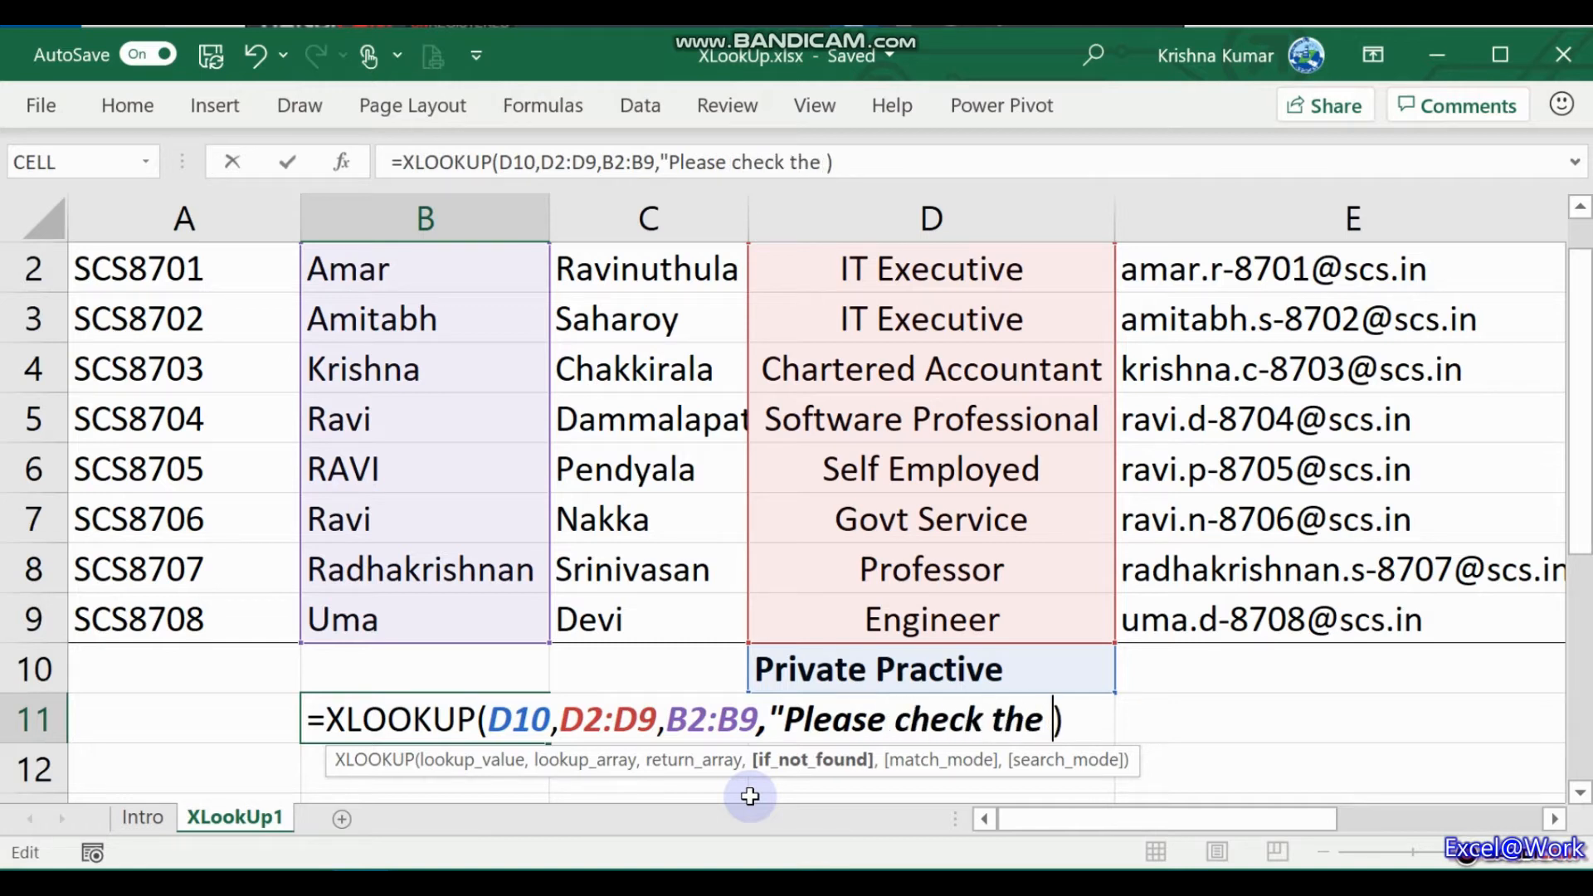
pyautogui.write('data')
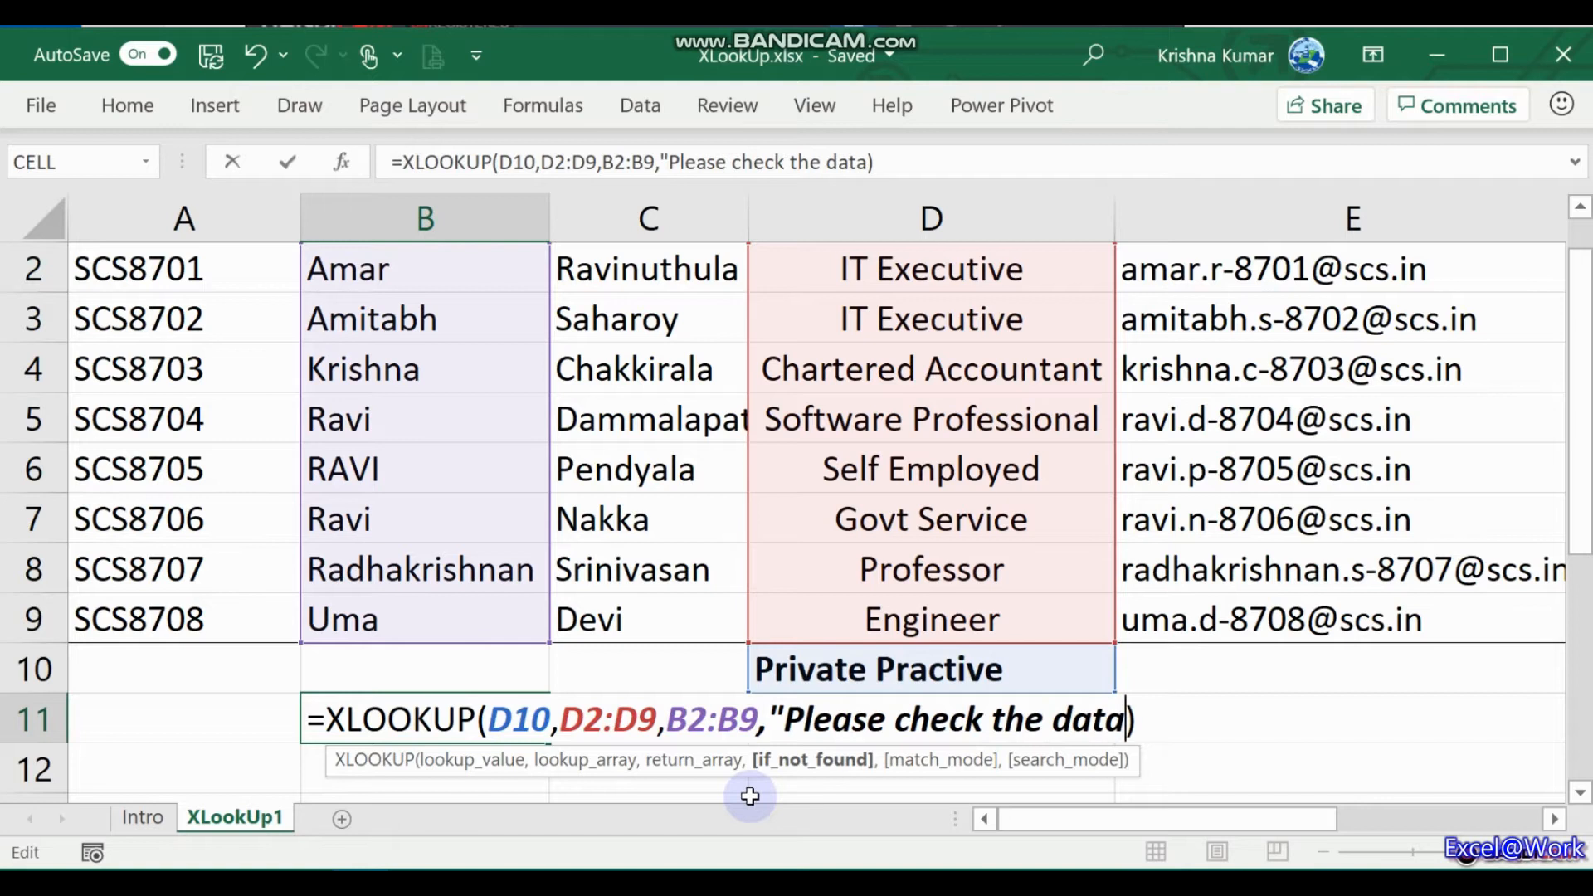
pyautogui.write('"')
pyautogui.press('Return')
pyautogui.press('Up')
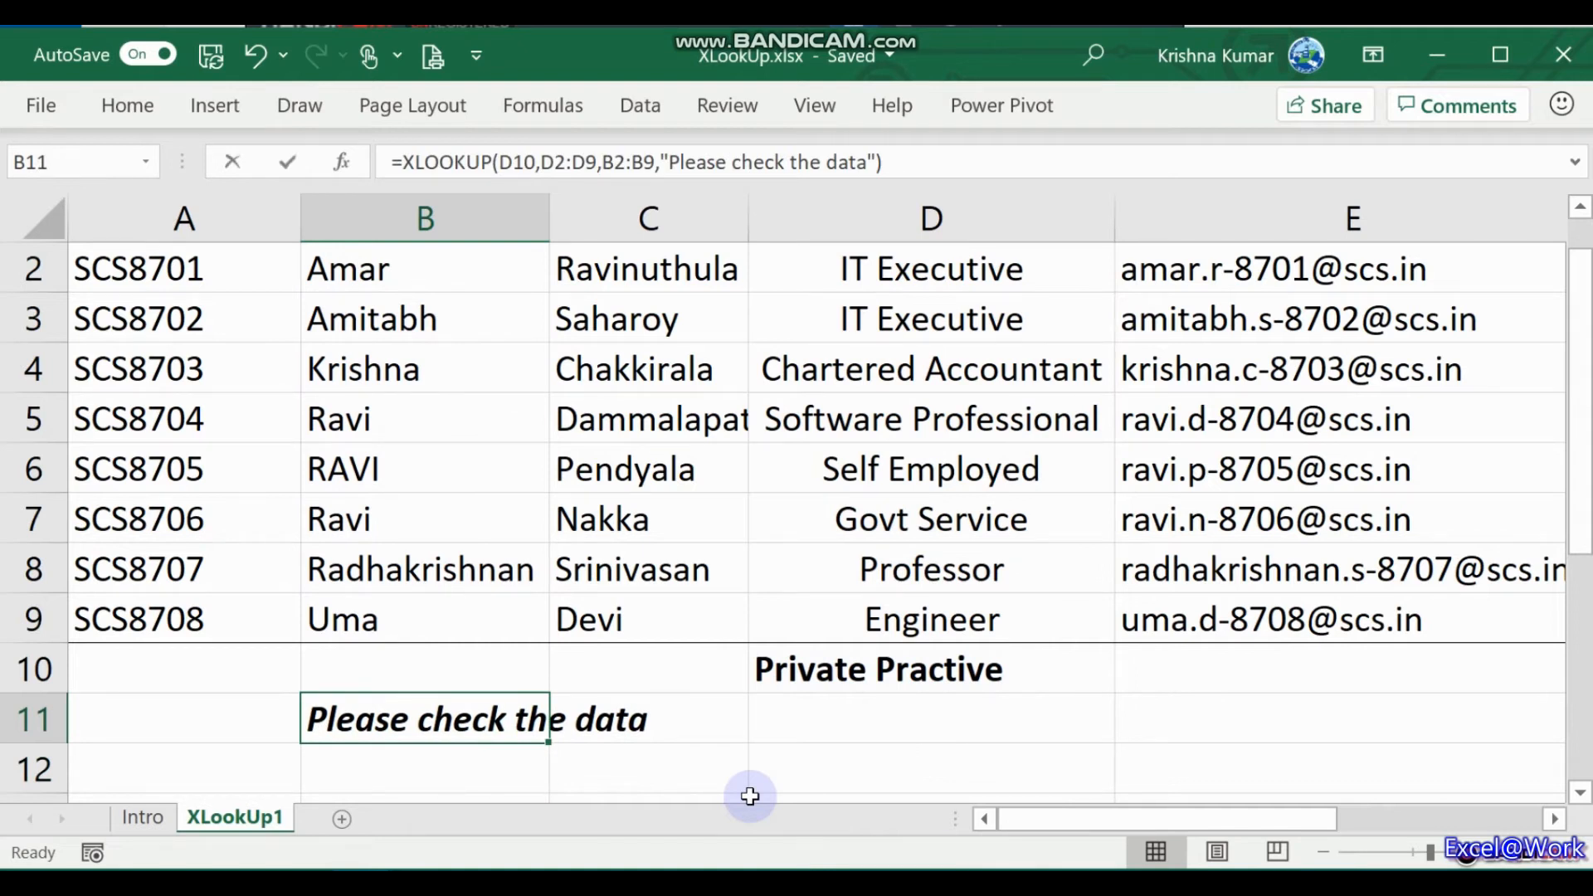
pyautogui.press('F2')
pyautogui.press('Left')
pyautogui.press('Left')
pyautogui.press('Left')
pyautogui.press('Escape')
pyautogui.press('Up')
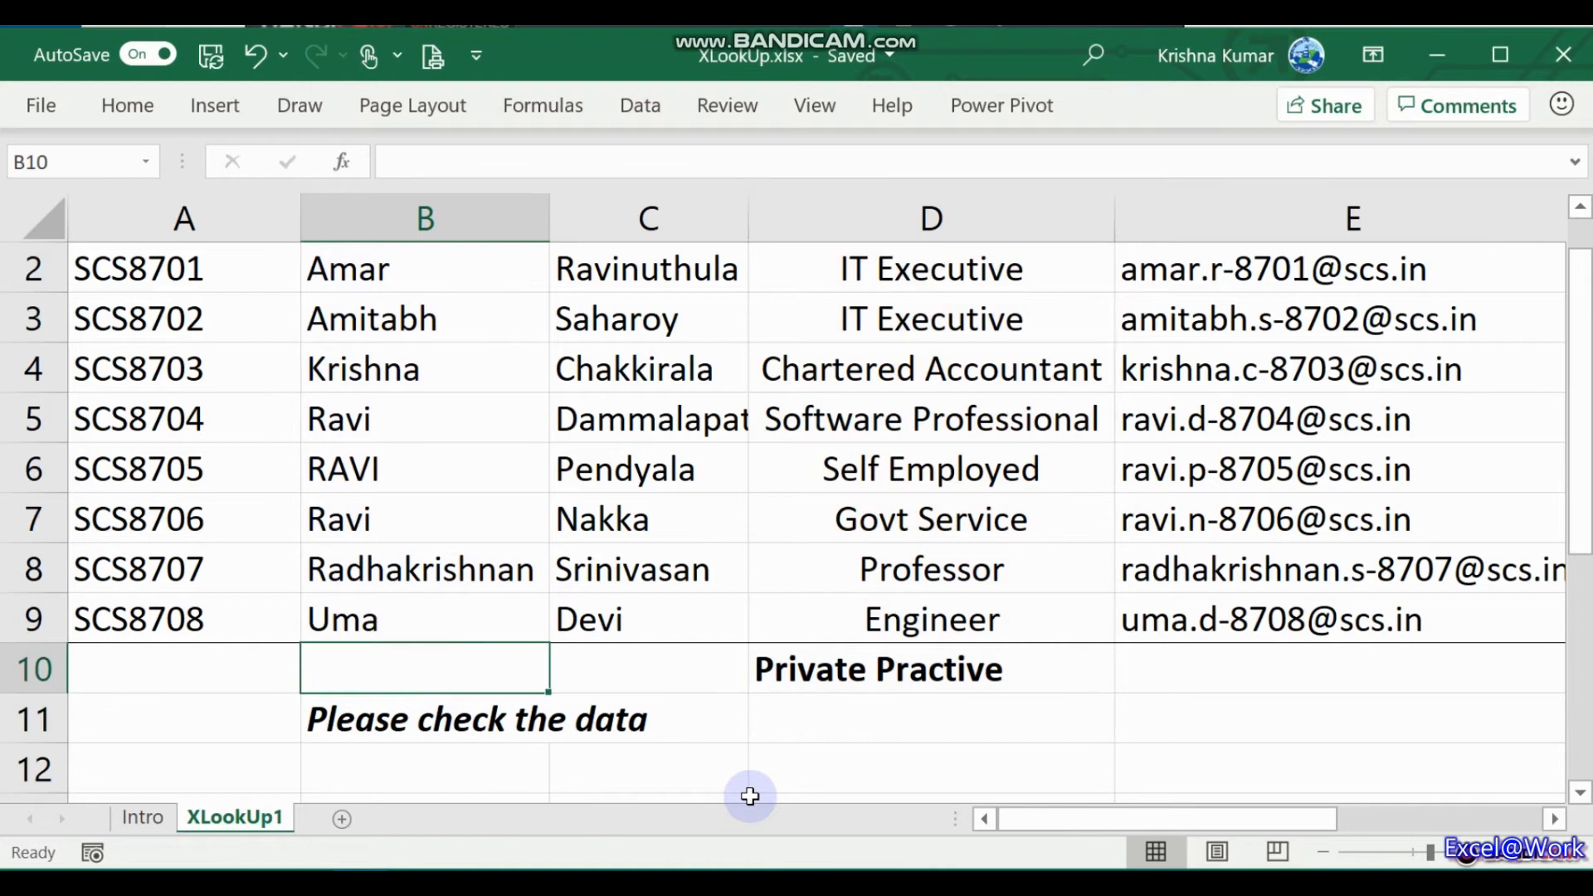
# - Correct the spelling of the lookup value in cell D10 to Private Practice
pyautogui.press('Right')
pyautogui.press('Right')
pyautogui.press('F2')
pyautogui.press('Home')
pyautogui.press('Right')
pyautogui.press('Right')
pyautogui.press('Right')
pyautogui.press('Right')
pyautogui.press('Right')
pyautogui.press('Right')
pyautogui.press('Right')
pyautogui.press('Right')
pyautogui.press('Right')
pyautogui.press('Right')
pyautogui.press('Right')
pyautogui.press('Right')
pyautogui.press('Right')
pyautogui.press('Right')
pyautogui.press('Right')
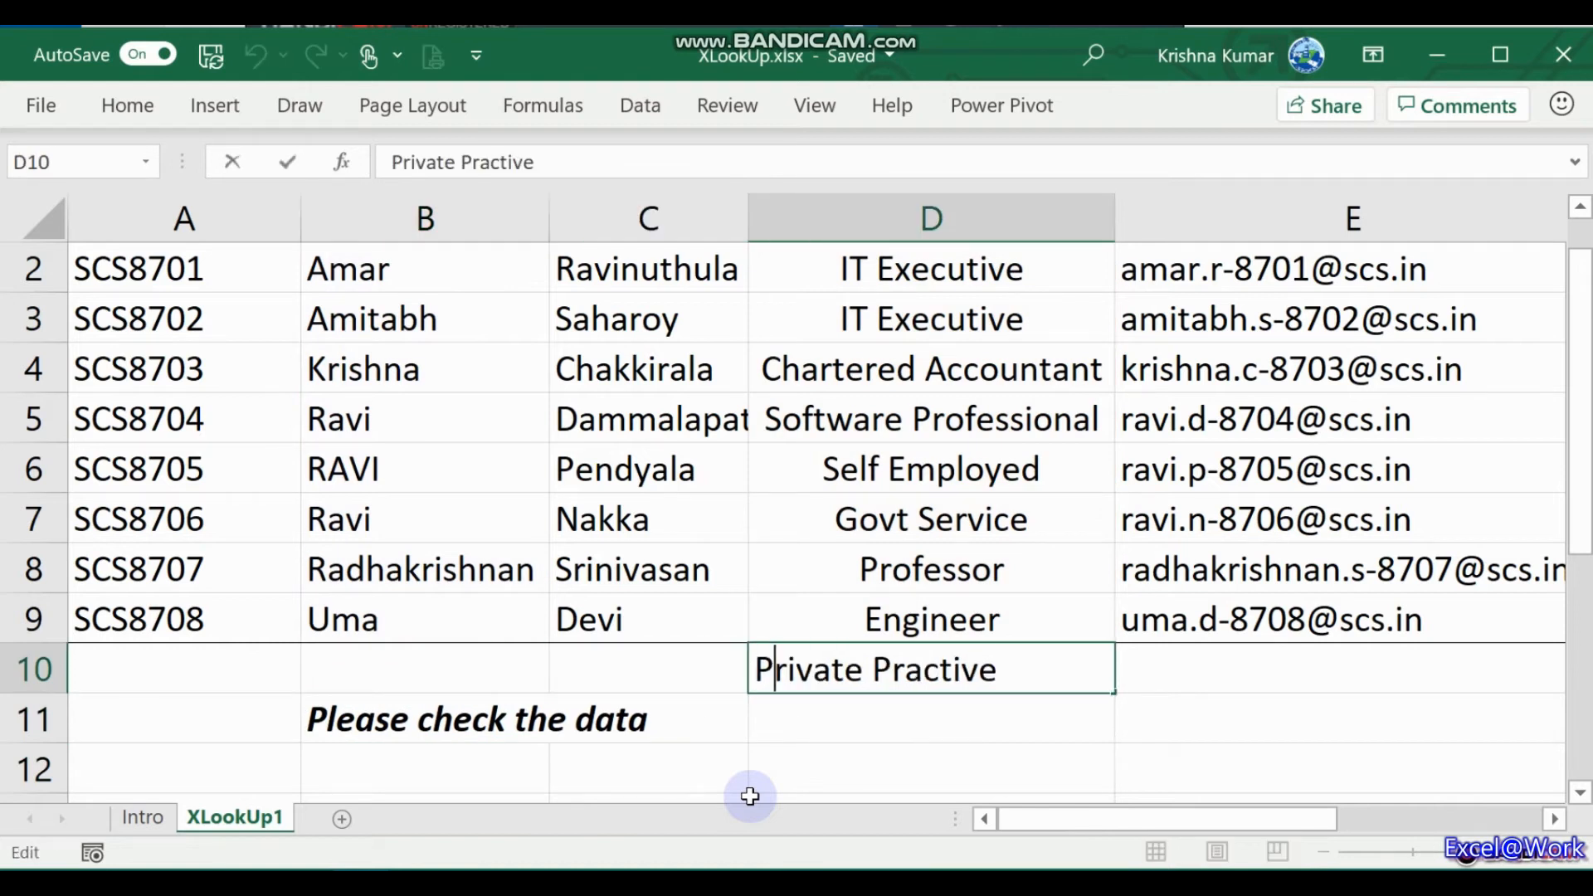
pyautogui.press('Left')
pyautogui.write('c')
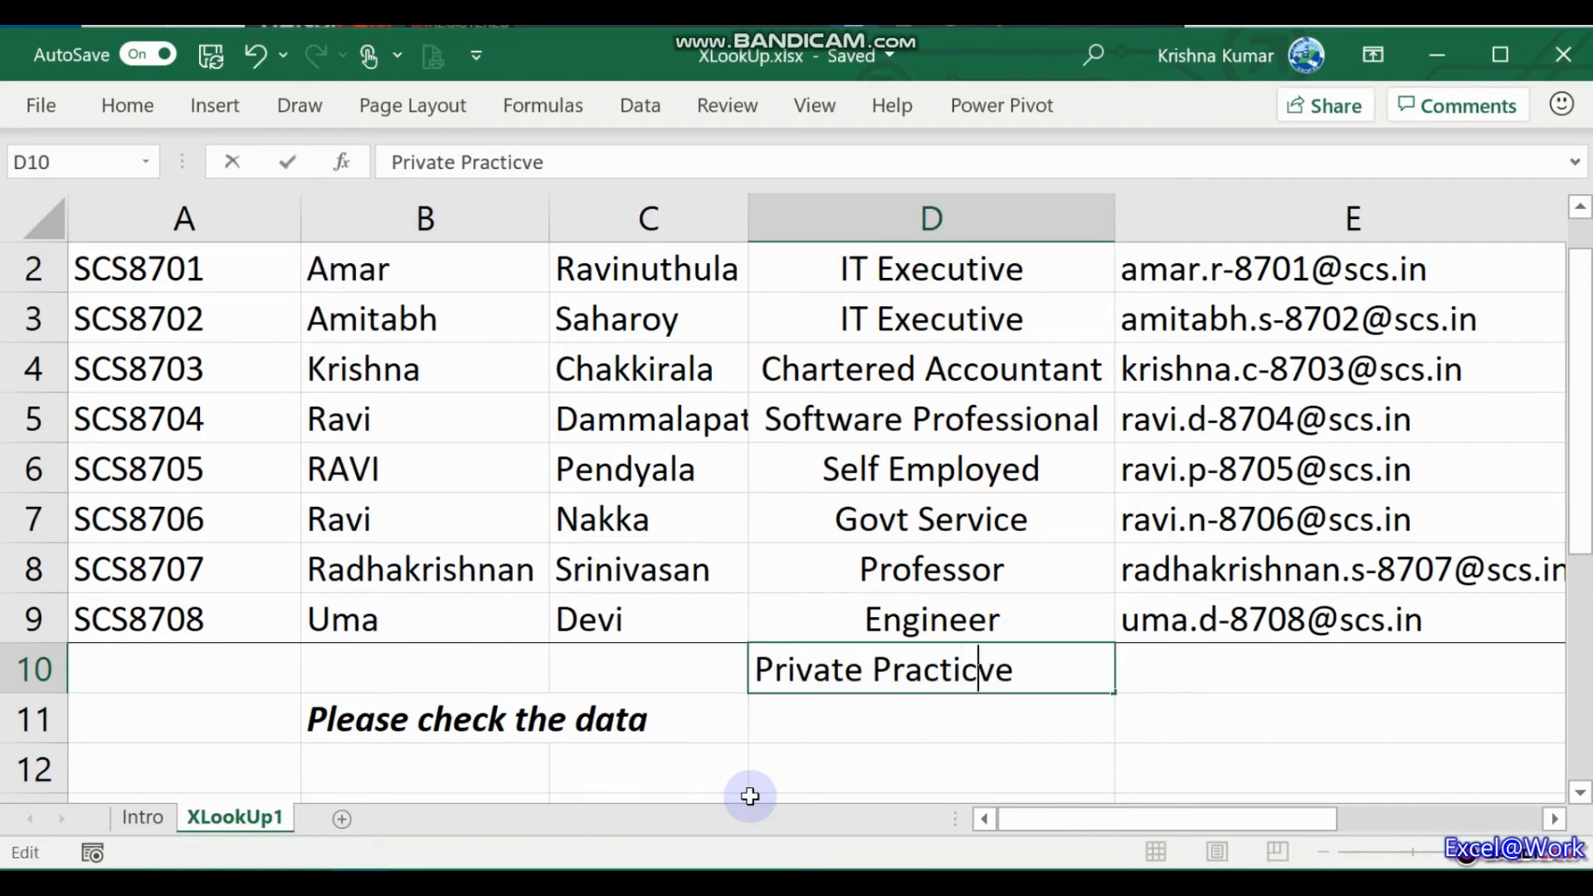
pyautogui.press('Delete')
pyautogui.press('Return')
# - Replace the if_not_found message in the B11 XLOOKUP formula with "Profession not found"
pyautogui.press('Up')
pyautogui.press('Left')
pyautogui.press('Left')
pyautogui.press('Down')
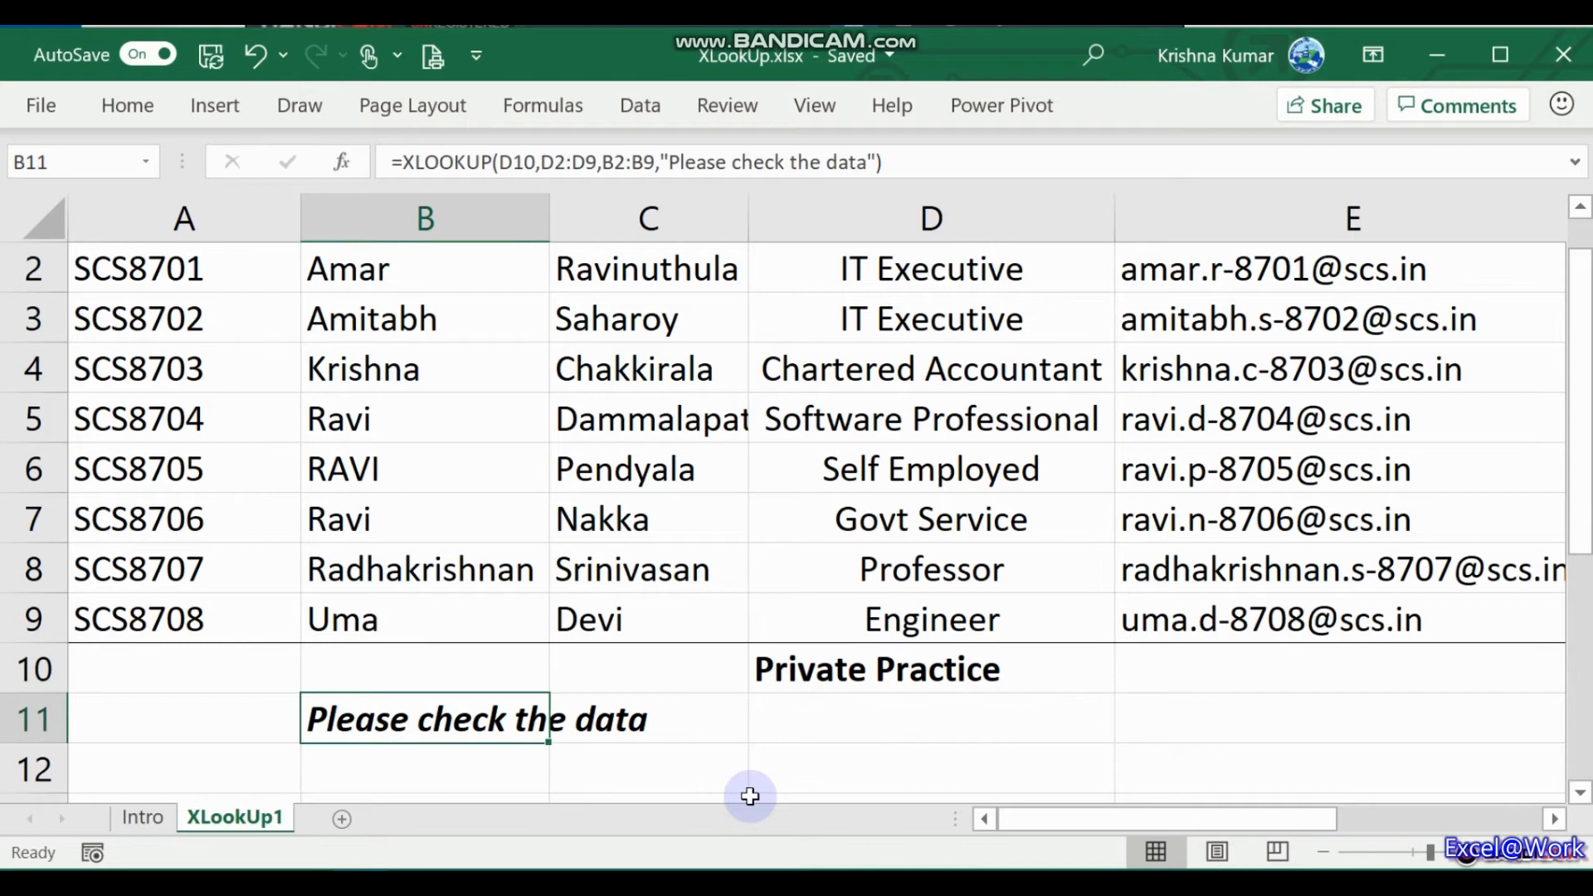
pyautogui.press('F2')
pyautogui.press('Left')
pyautogui.press('Left')
pyautogui.press('Left')
pyautogui.press('Left')
pyautogui.press('Left')
pyautogui.press('Left')
pyautogui.press('Right')
pyautogui.press('Right')
pyautogui.press('Right')
pyautogui.press('Right')
pyautogui.hotkey('ctrl', 'shift', 'Left')
pyautogui.hotkey('ctrl', 'shift', 'Left')
pyautogui.hotkey('ctrl', 'shift', 'Left')
pyautogui.hotkey('ctrl', 'shift', 'Left')
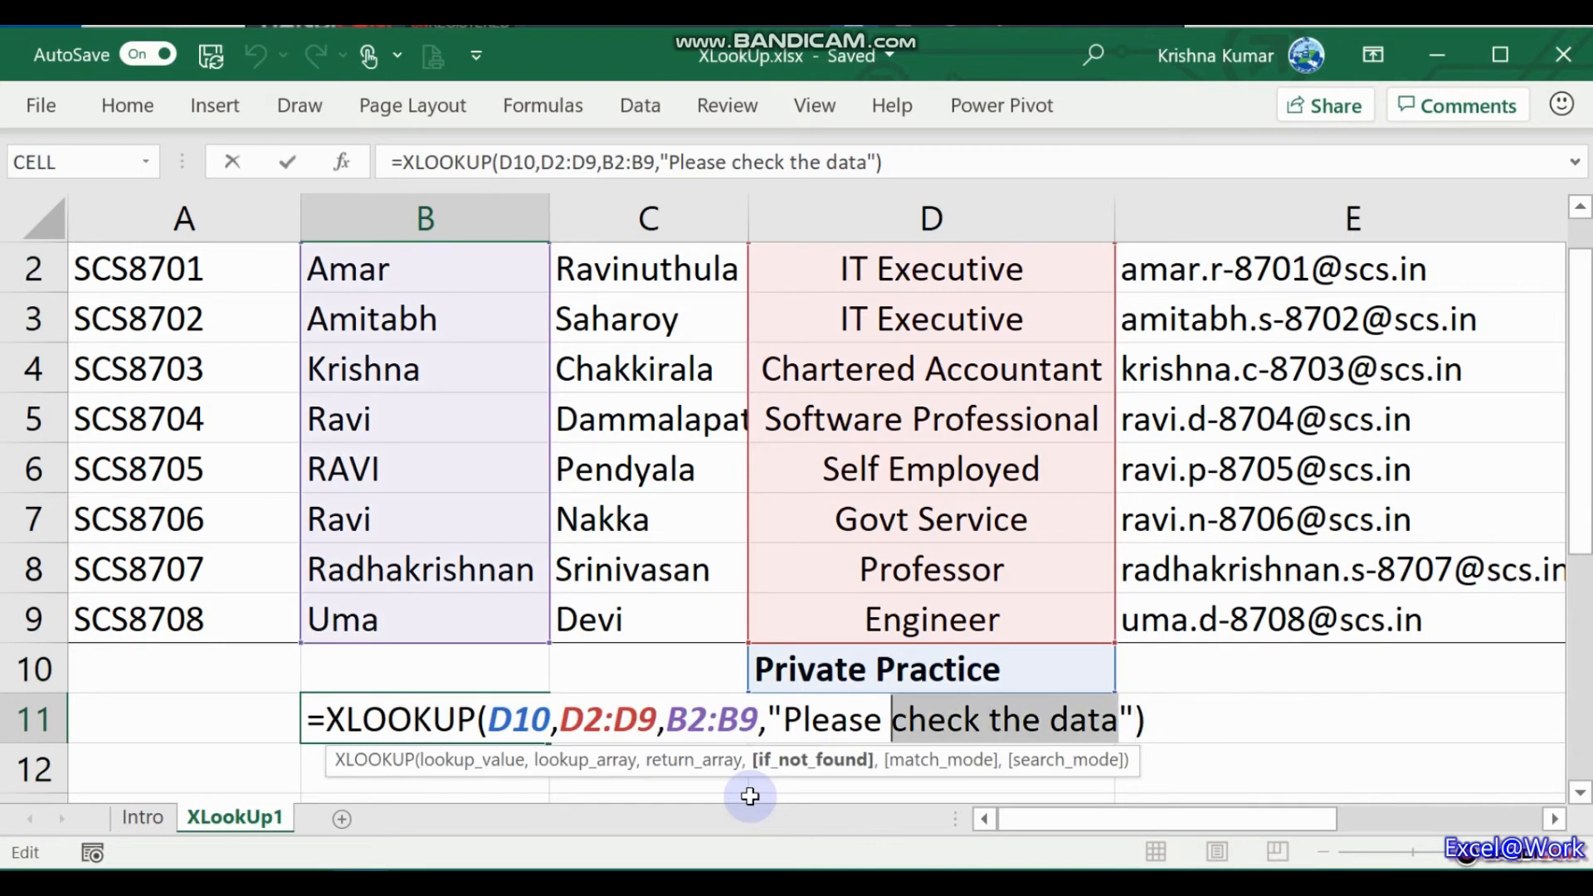
pyautogui.write('P')
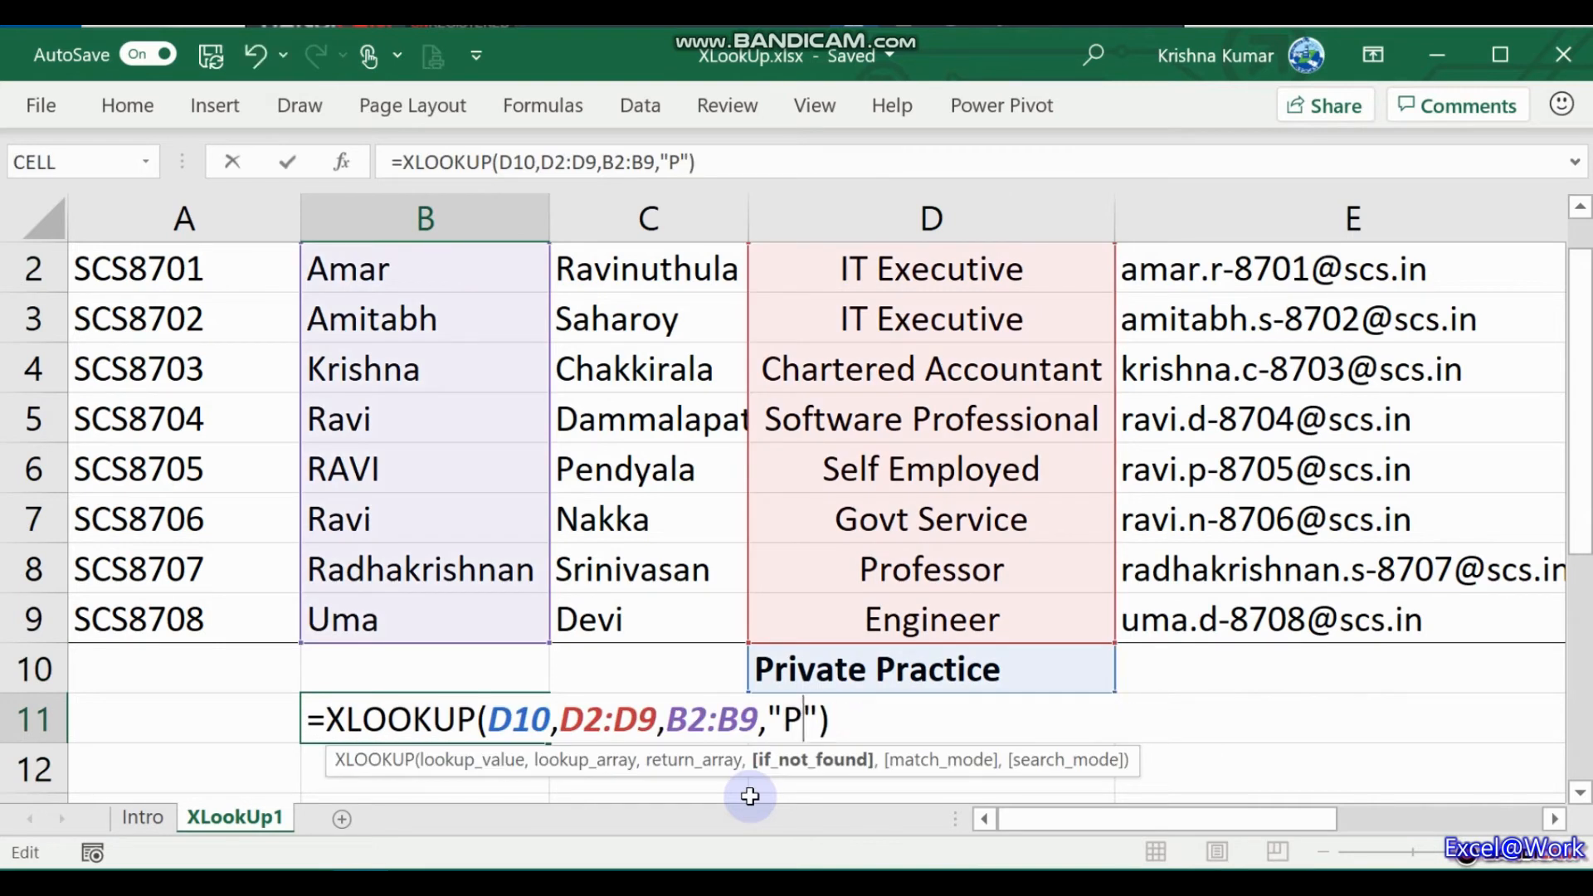
pyautogui.write('rofe')
pyautogui.write('ssion not')
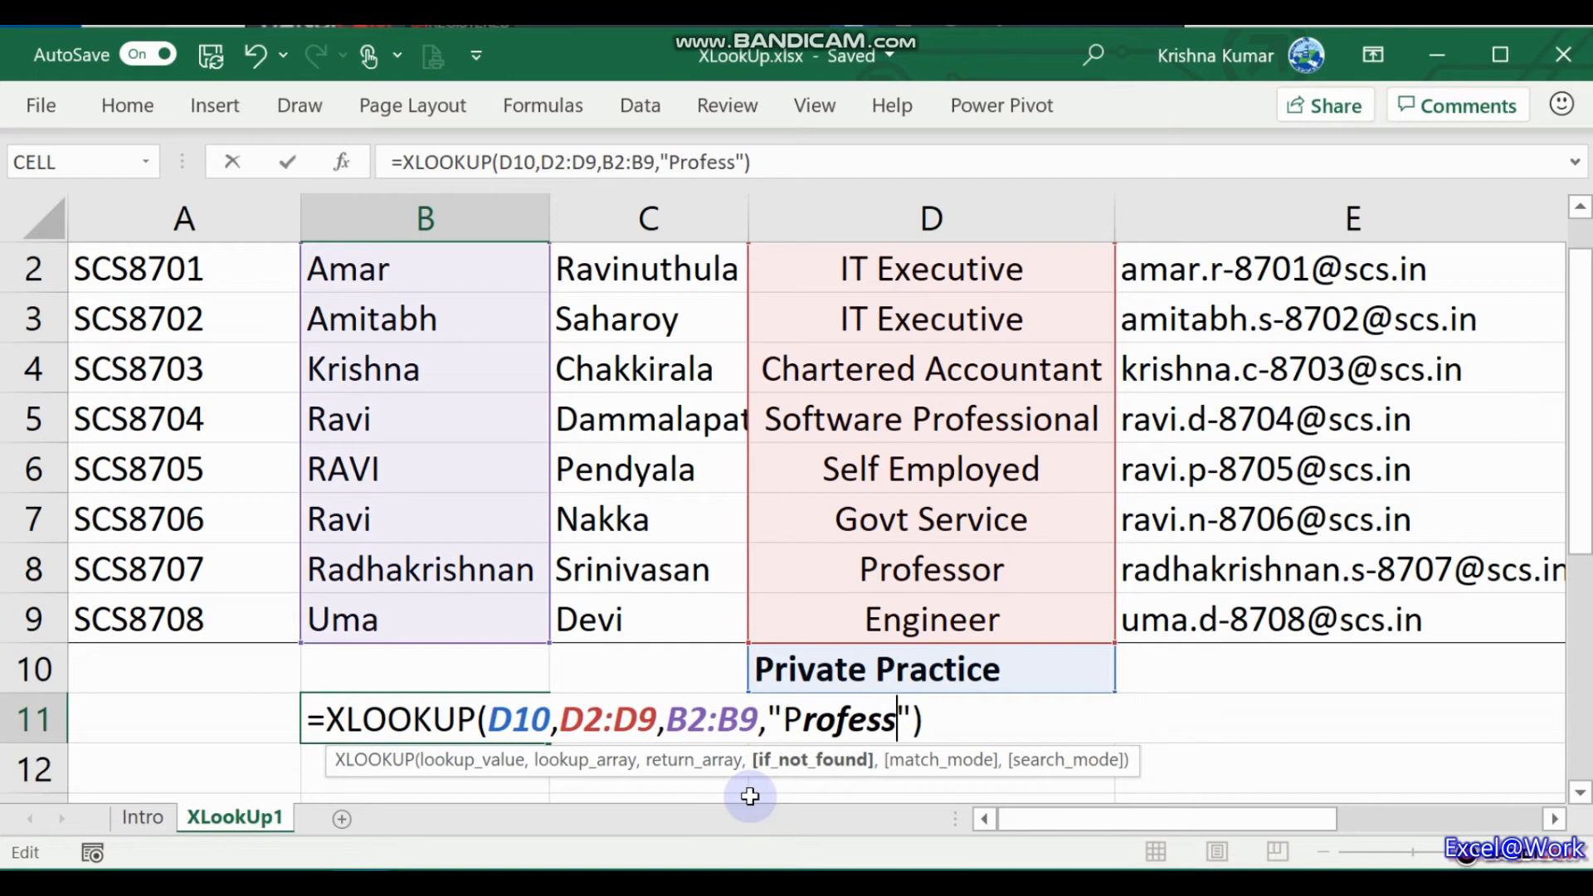
pyautogui.write(' found')
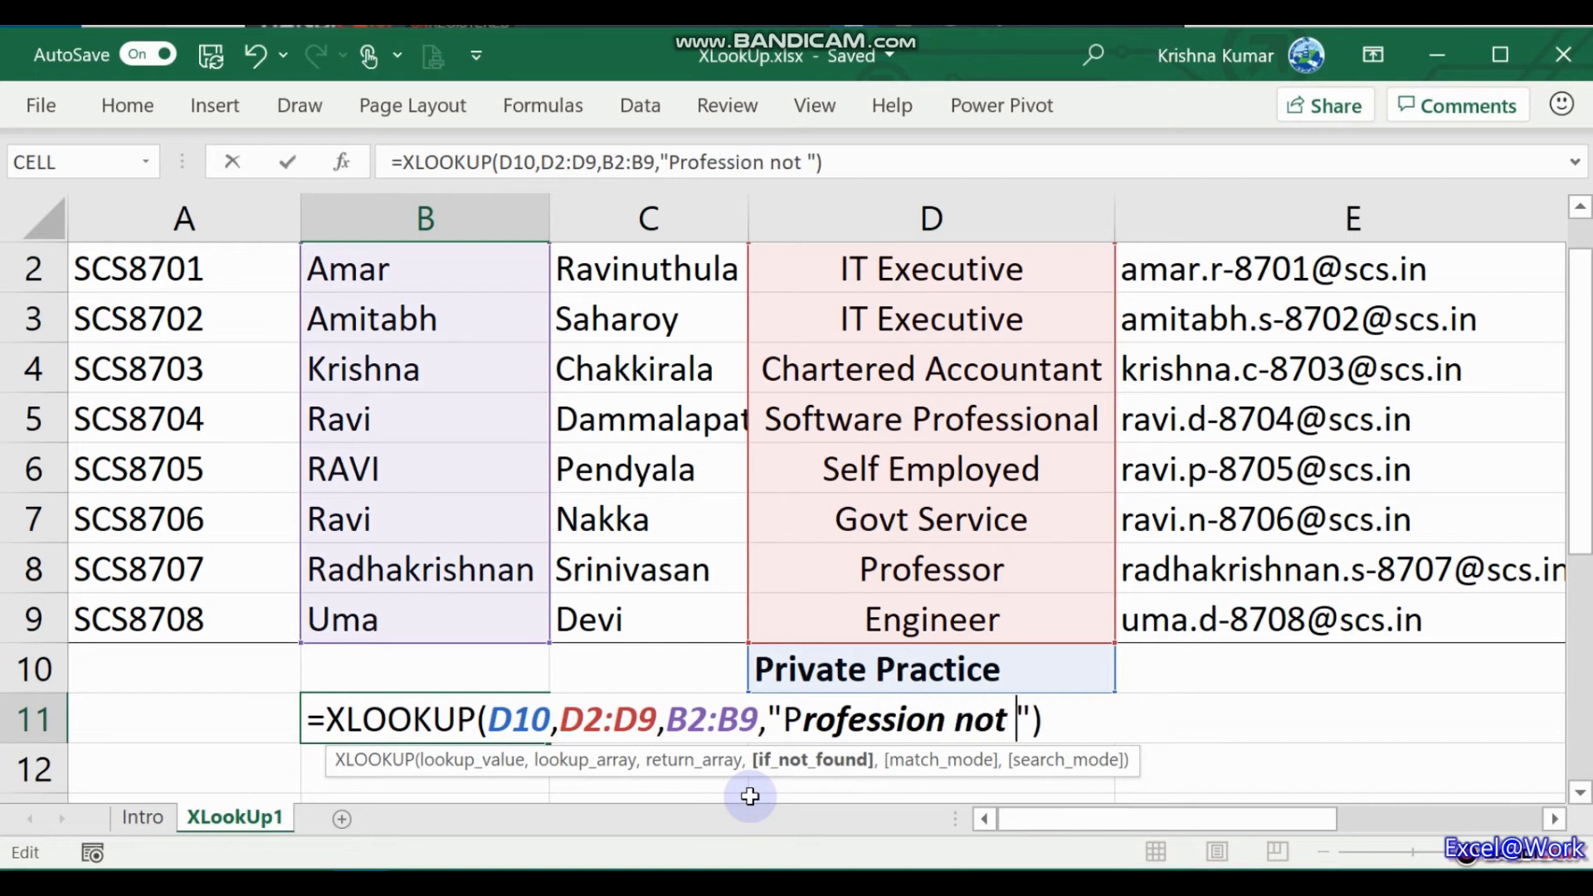
pyautogui.press('Return')
pyautogui.press('Up')
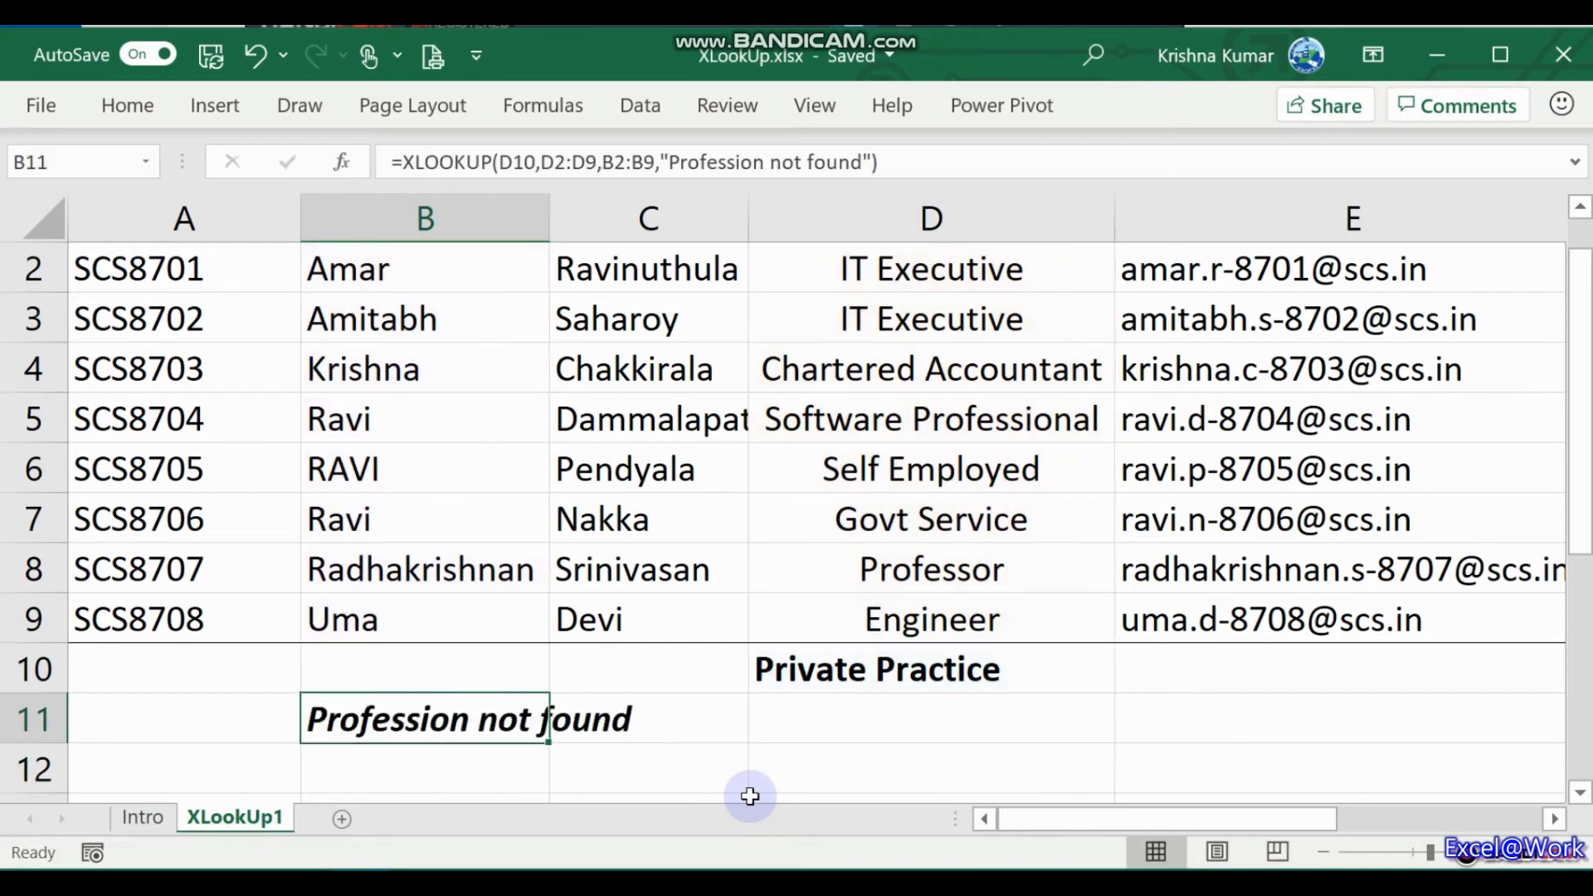
# - Change the if_not_found message in the B11 XLOOKUP formula to "Hi, look out, something wrong"
pyautogui.press('F2')
pyautogui.hotkey('ctrl', 'shift', 'Left')
pyautogui.hotkey('ctrl', 'shift', 'Left')
pyautogui.hotkey('ctrl', 'shift', 'Left')
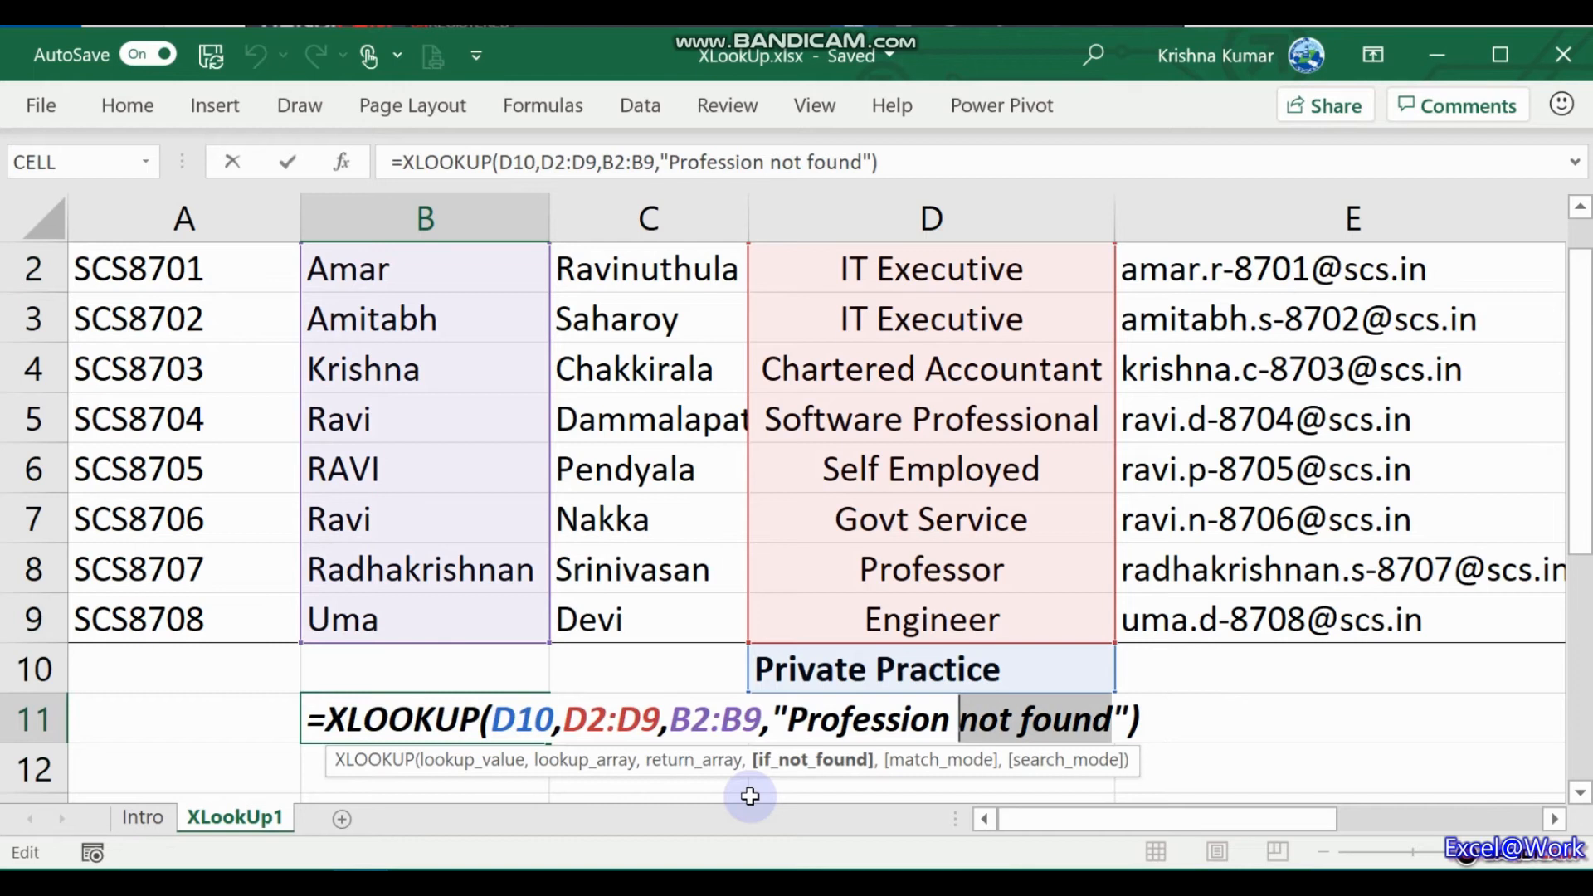
pyautogui.write('Hi guy, look out, something wrong')
pyautogui.hotkey('ctrl', 'Left')
pyautogui.hotkey('ctrl', 'Left')
pyautogui.hotkey('ctrl', 'Left')
pyautogui.hotkey('ctrl', 'Left')
pyautogui.hotkey('ctrl', 'Left')
pyautogui.press('BackSpace')
pyautogui.press('Delete')
pyautogui.press('Delete')
pyautogui.press('Delete')
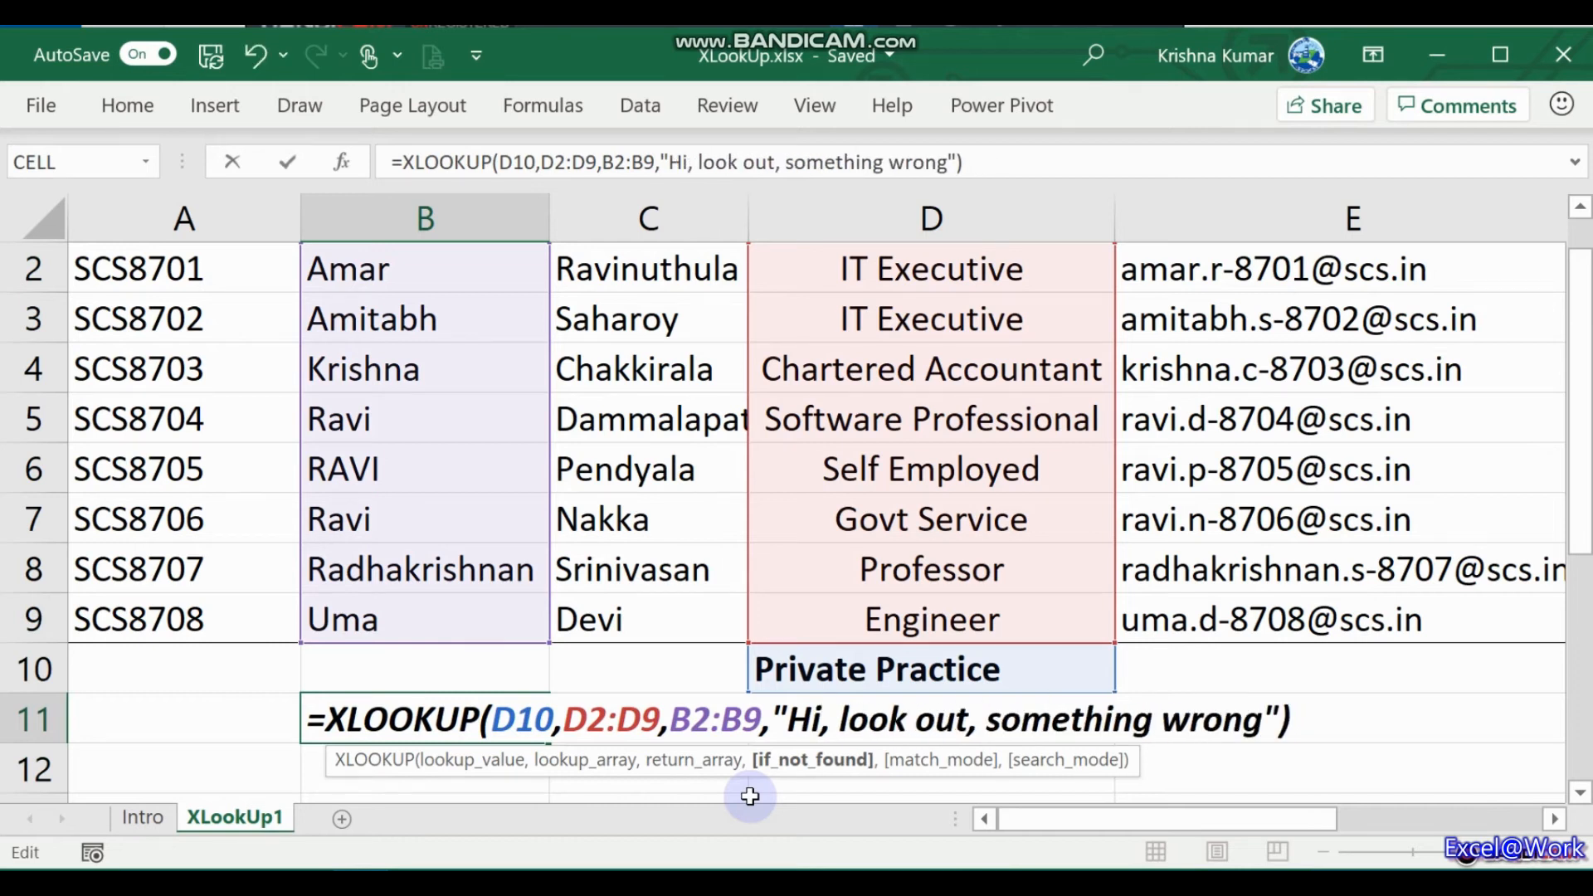
pyautogui.press('Right')
pyautogui.press('Right')
pyautogui.press('Return')
pyautogui.press('Up')
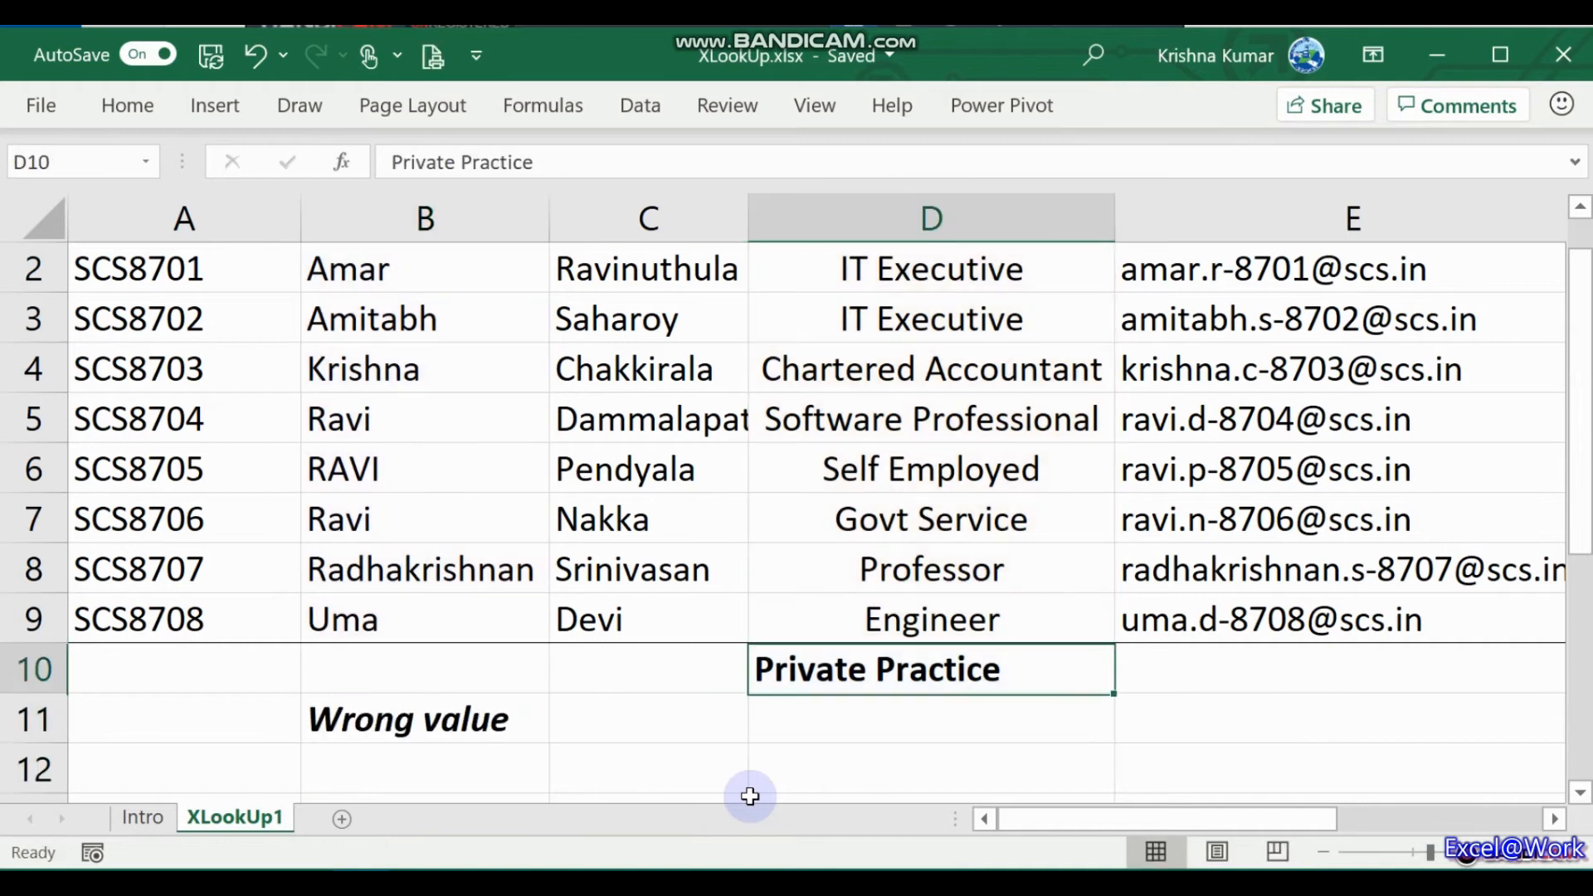
# - Set the lookup value in cell D10 to Engineer to test the formula with a listed profession
pyautogui.write('Eni')
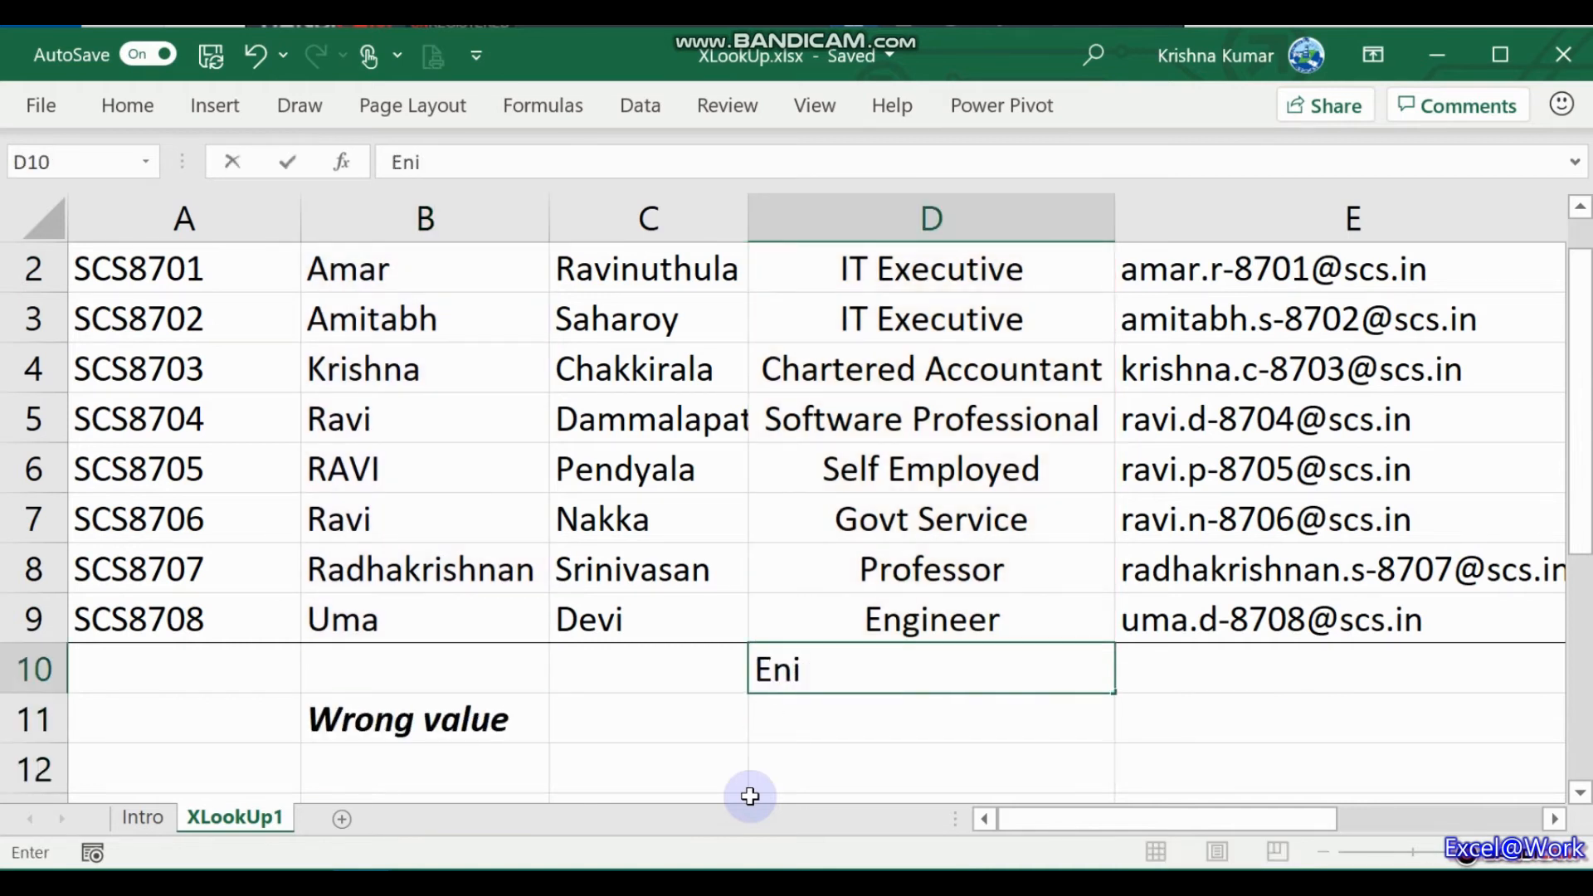
pyautogui.press('BackSpace')
pyautogui.hotkey('ctrl', 'Return')
pyautogui.press('Left')
pyautogui.press('Left')
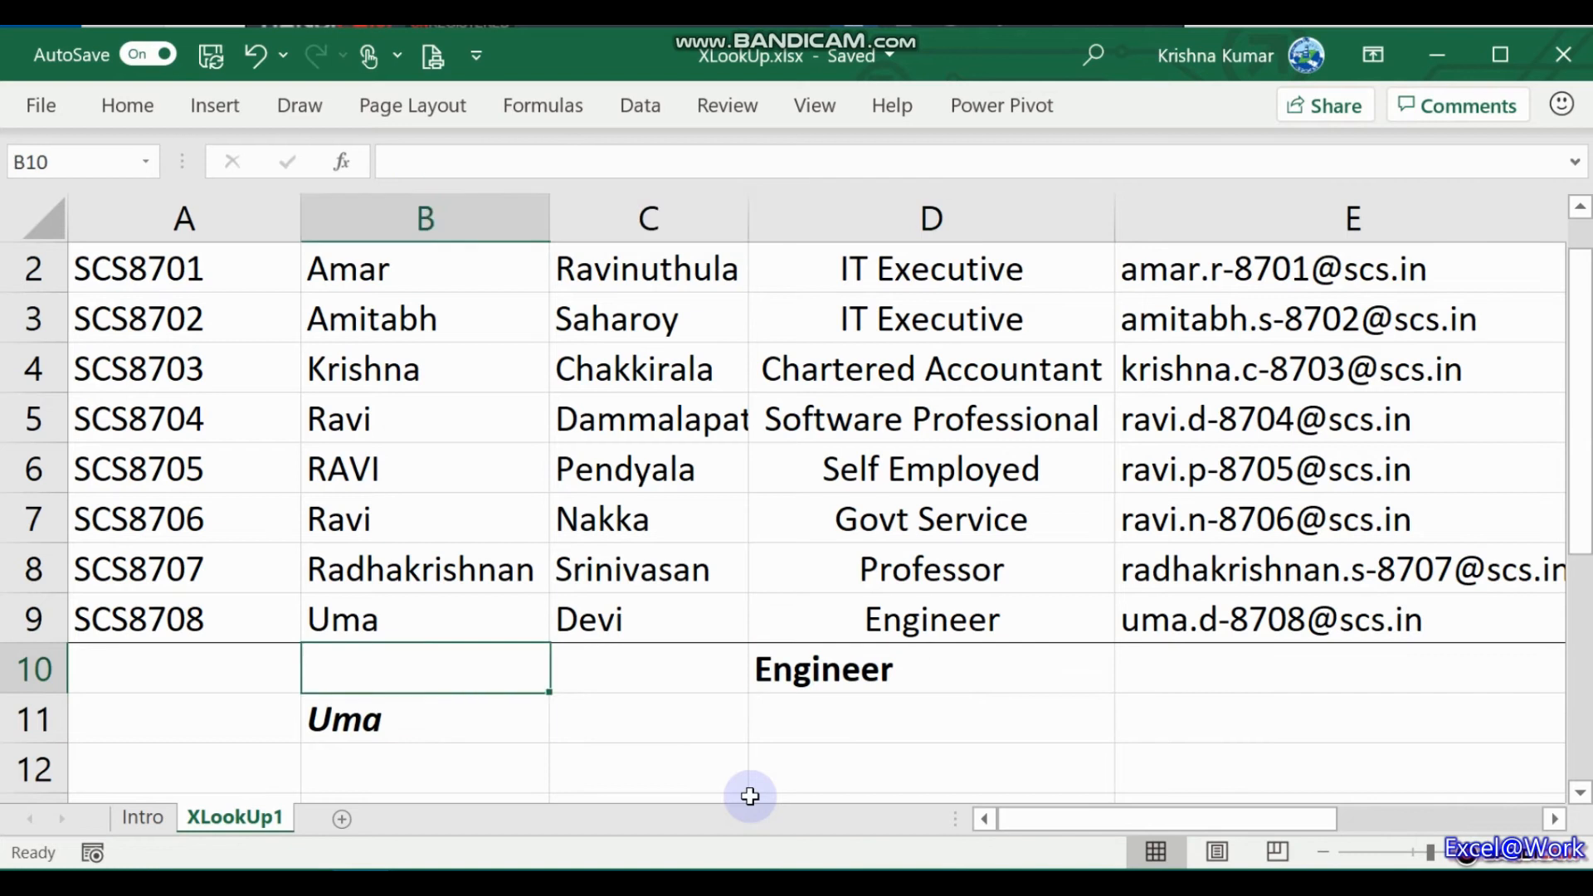
# - Set the lookup value in cell D10 to Professor
pyautogui.press('Right')
pyautogui.press('Right')
pyautogui.write('Professor')
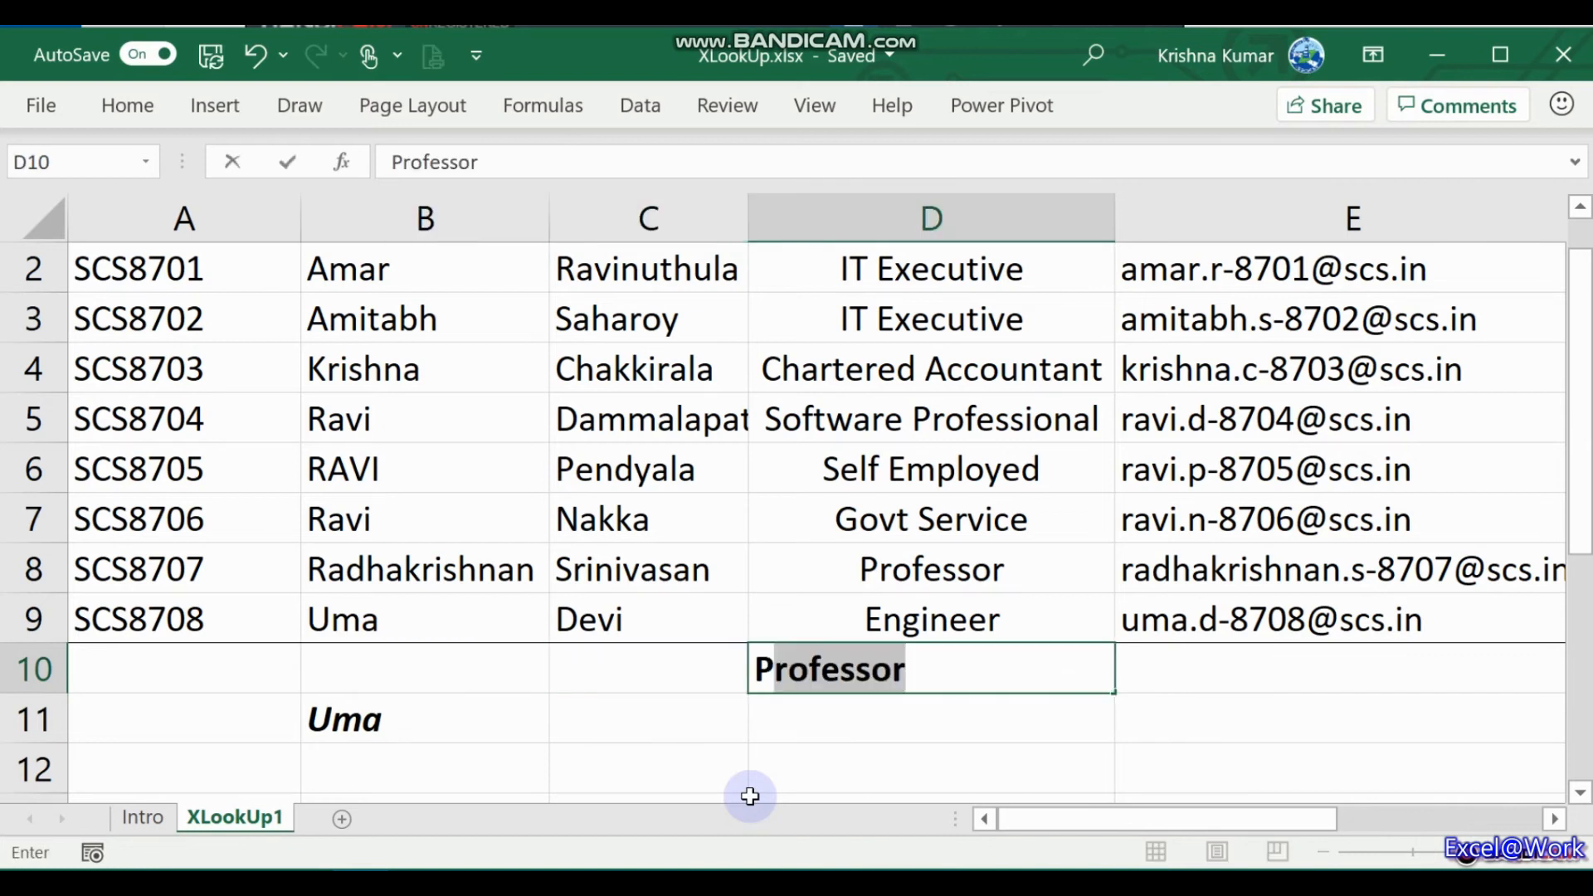
pyautogui.press('Return')
pyautogui.press('Up')
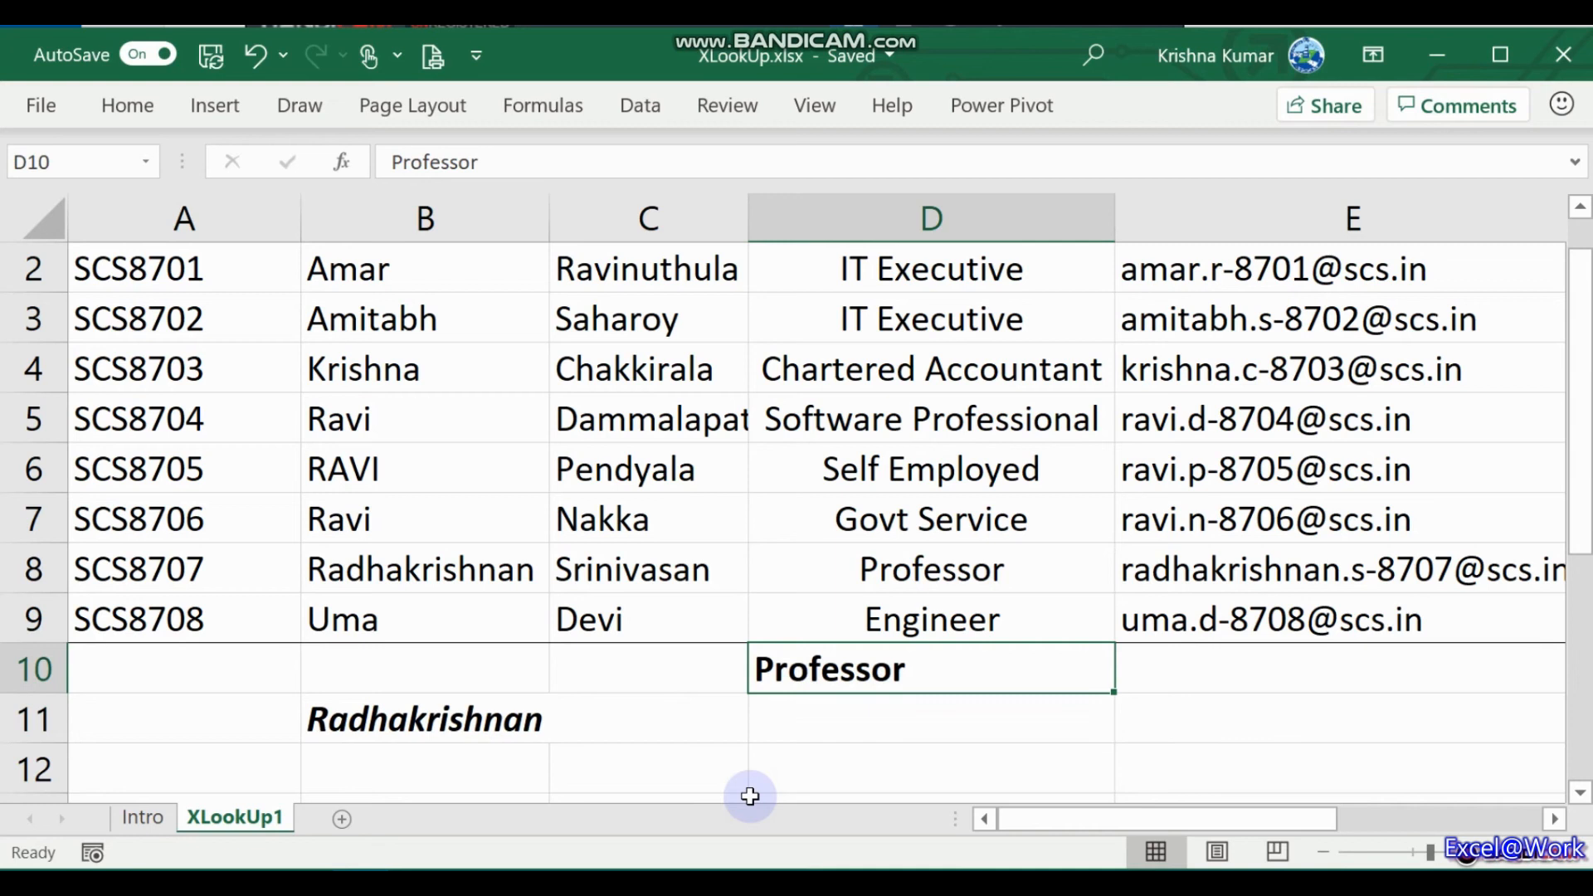
# - Test the not-found message by entering freelancer as the lookup value in D10, and undo that entry
pyautogui.write('freelanc')
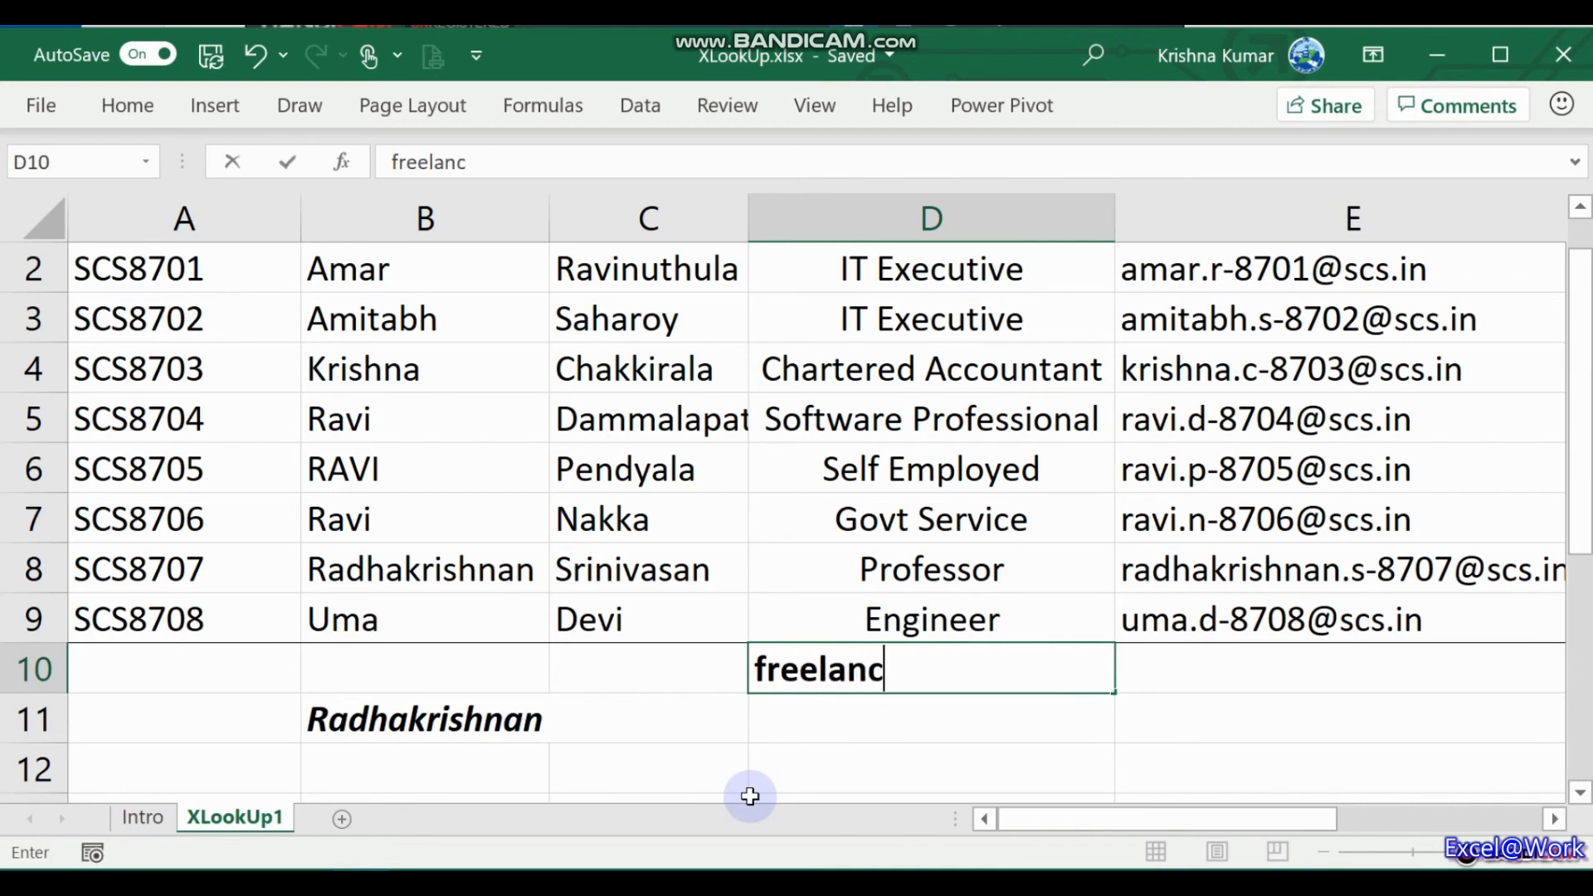
pyautogui.write('er')
pyautogui.press('Return')
pyautogui.press('Left')
pyautogui.press('Left')
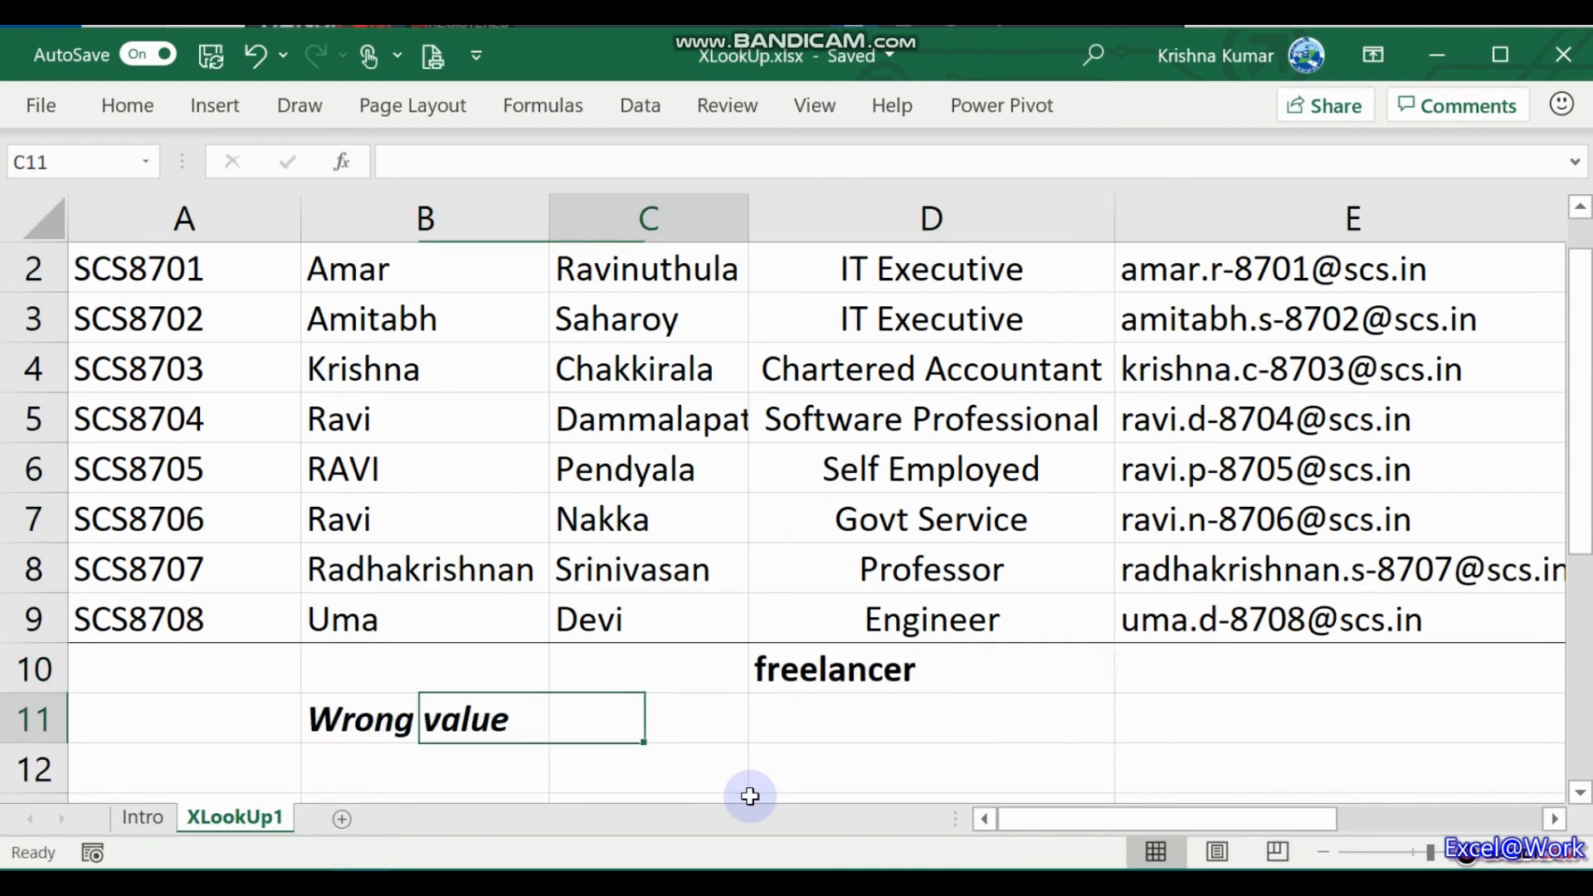
pyautogui.press('Up')
pyautogui.press('Right')
pyautogui.hotkey('ctrl', 'z')
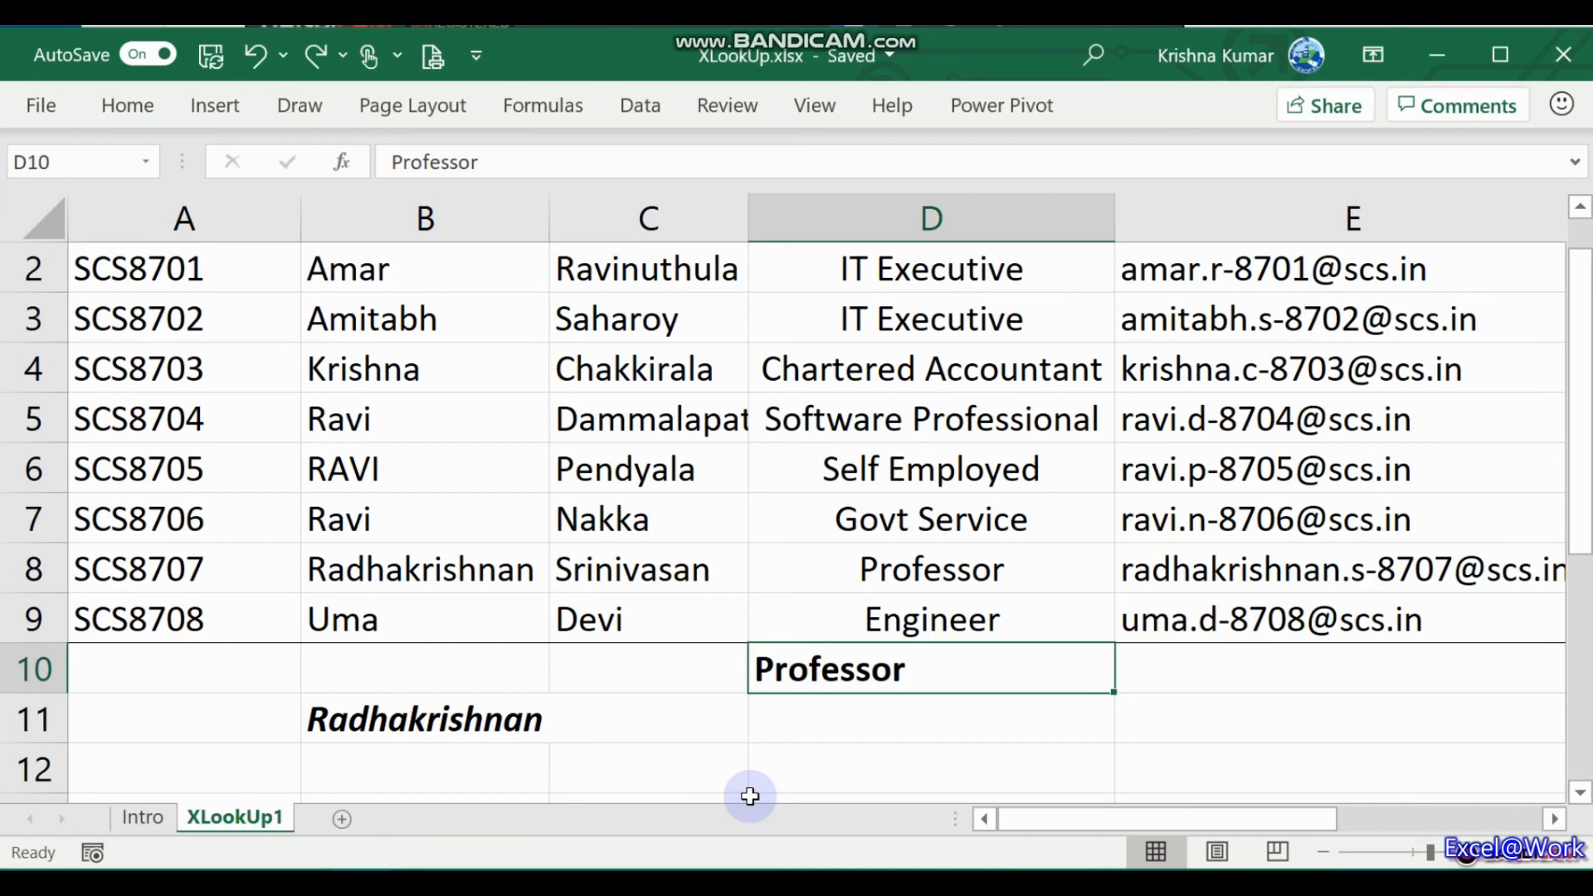